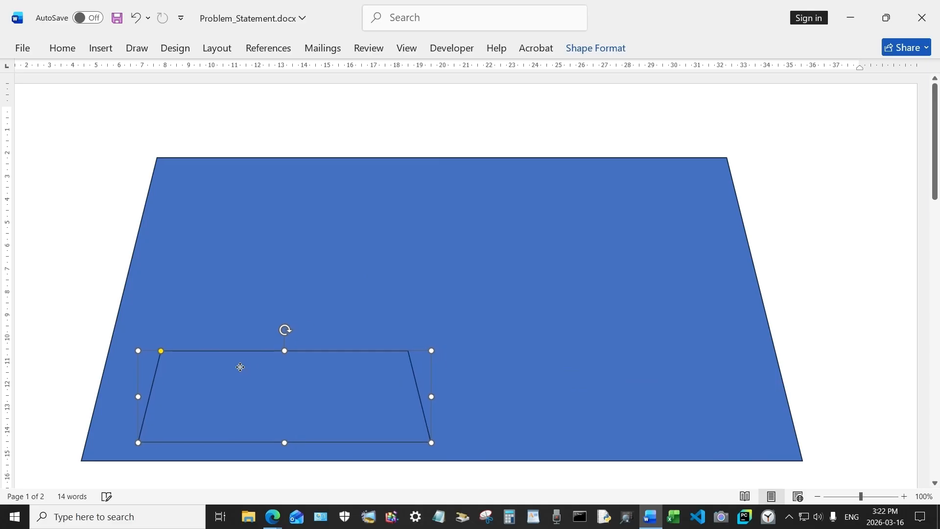
Step: Widen and heighten the inner trapezoid so it spans the lower half of the large trapezoid with an even border
{"action": "left_click_drag", "start_coordinate": [422, 398], "coordinate": [770, 415]}
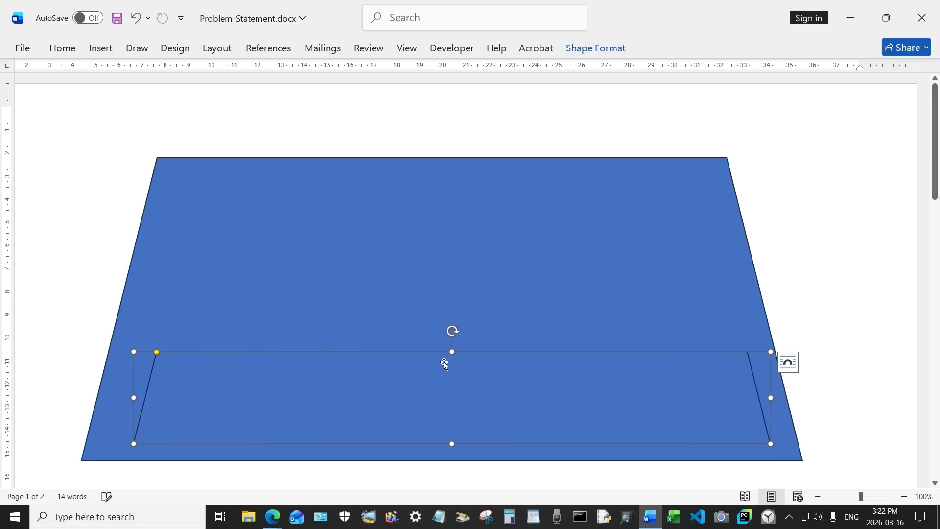
{"action": "left_click_drag", "start_coordinate": [407, 351], "coordinate": [441, 292]}
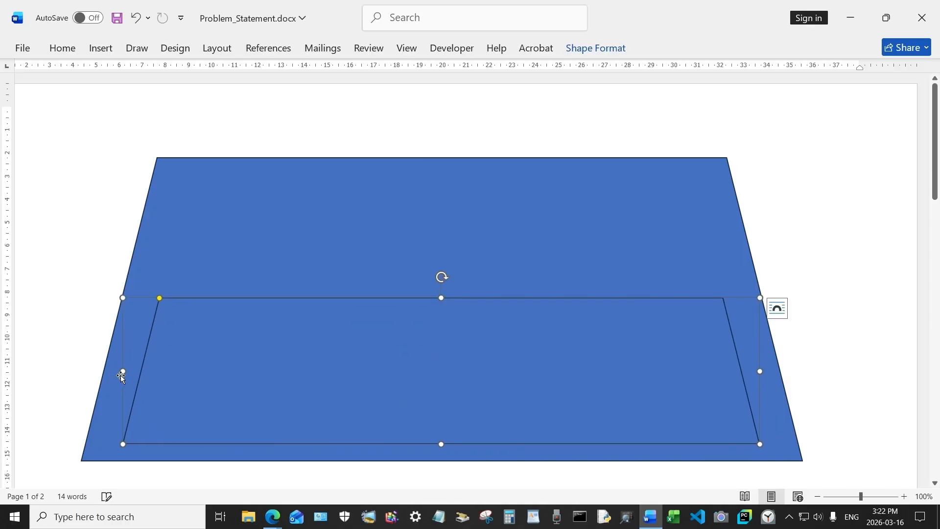
{"action": "left_click_drag", "start_coordinate": [122, 374], "coordinate": [108, 374]}
Step: Place small, scaled-down copies of the large trapezoid in its upper-left and upper-right areas, above the wide inner trapezoid
{"action": "right_click", "coordinate": [518, 332]}
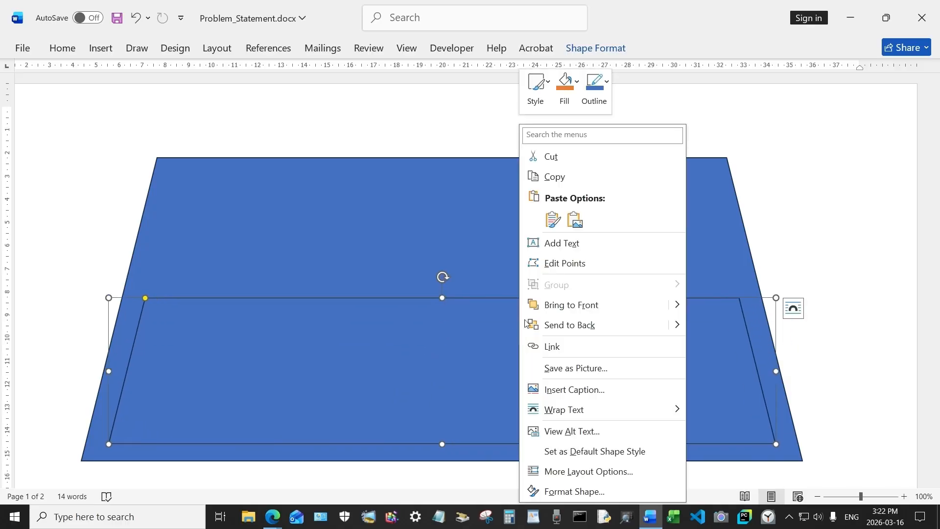
{"action": "left_click", "coordinate": [552, 219]}
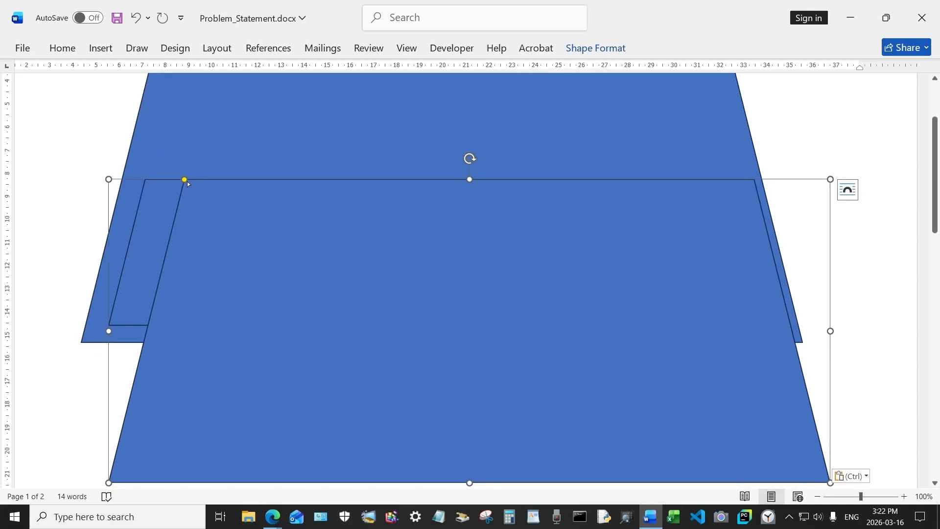
{"action": "left_click_drag", "start_coordinate": [108, 179], "coordinate": [636, 390]}
{"action": "left_click_drag", "start_coordinate": [705, 428], "coordinate": [347, 123]}
{"action": "scroll", "coordinate": [477, 260], "scroll_direction": "up", "scroll_amount": 3}
{"action": "left_click_drag", "start_coordinate": [376, 273], "coordinate": [236, 231]}
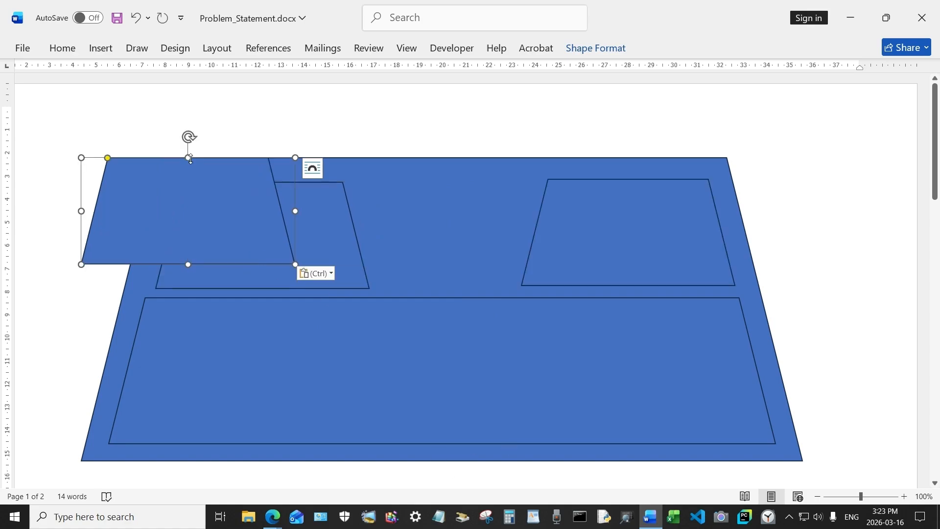
Step: Flip the extra small trapezoid copy upside down and fit it, narrowed, into the gap between the two upper trapezoids
{"action": "left_click_drag", "start_coordinate": [188, 158], "coordinate": [208, 370]}
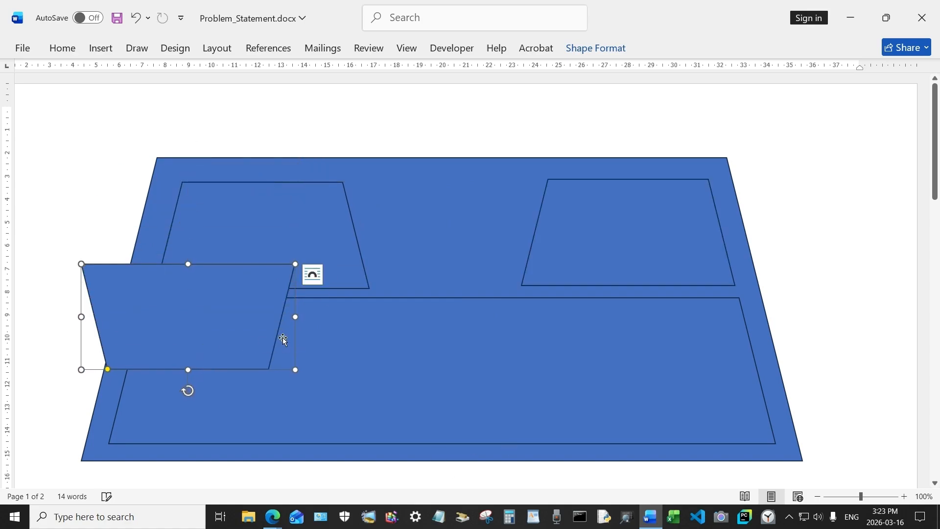
{"action": "left_click_drag", "start_coordinate": [275, 338], "coordinate": [513, 232]}
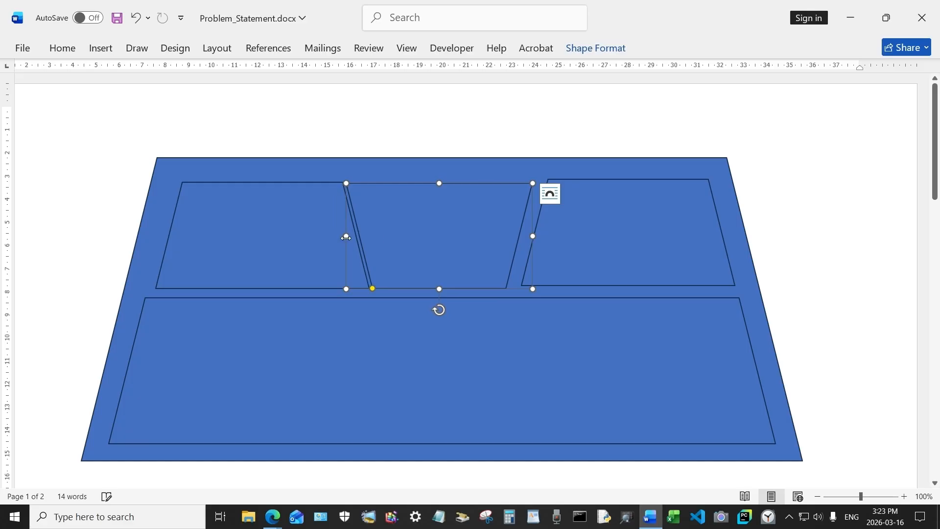
{"action": "left_click_drag", "start_coordinate": [346, 236], "coordinate": [359, 237]}
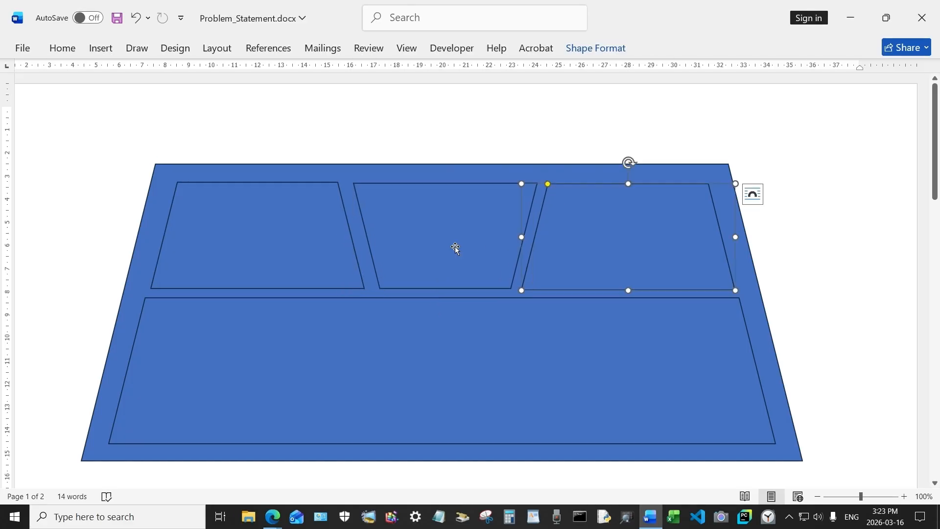
Step: Align the three upper trapezoids along their bottom edges and distribute them horizontally
{"action": "left_click", "coordinate": [455, 246], "text": "shift"}
{"action": "left_click", "coordinate": [310, 233], "text": "shift"}
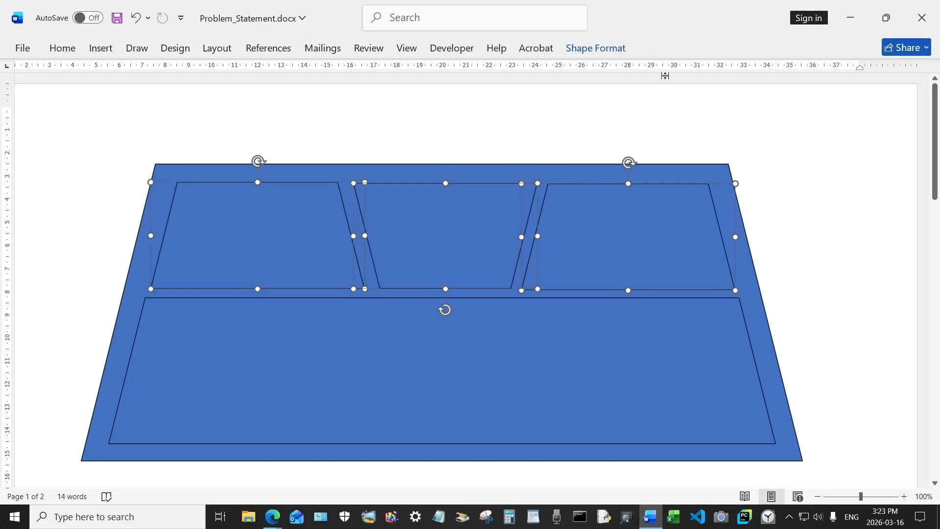
{"action": "left_click", "coordinate": [610, 48]}
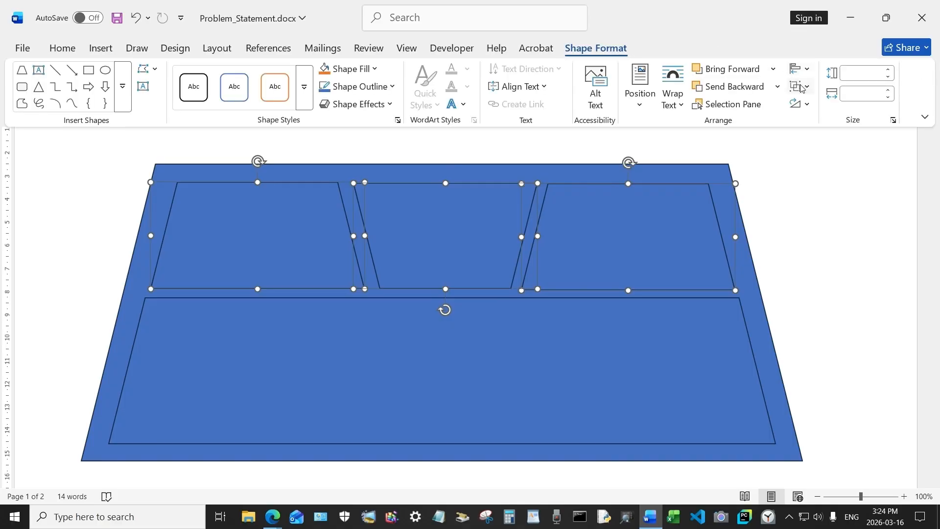
{"action": "left_click", "coordinate": [808, 72]}
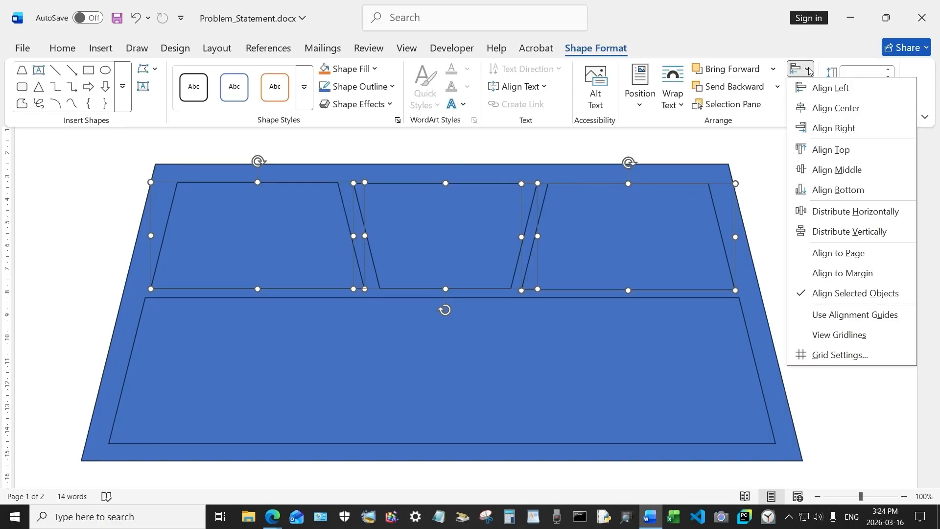
{"action": "left_click", "coordinate": [837, 190]}
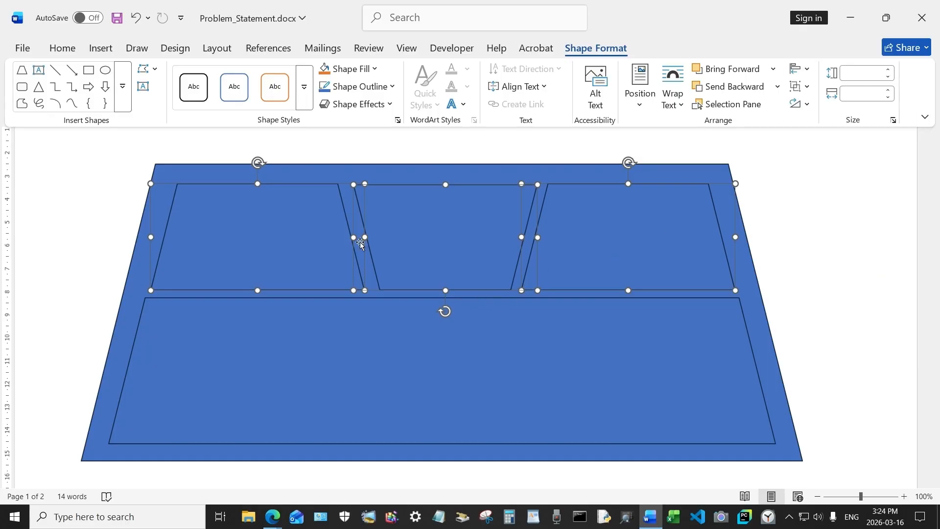
{"action": "left_click", "coordinate": [802, 69]}
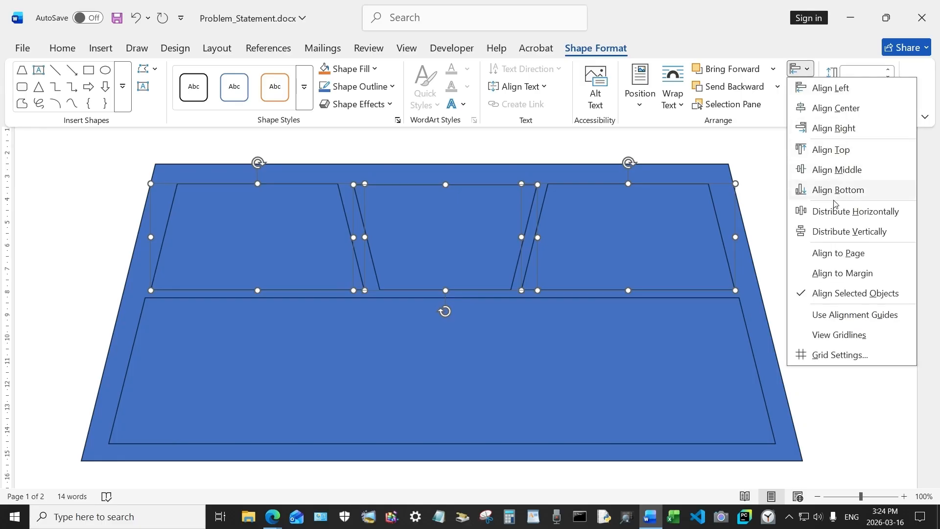
{"action": "left_click", "coordinate": [839, 215]}
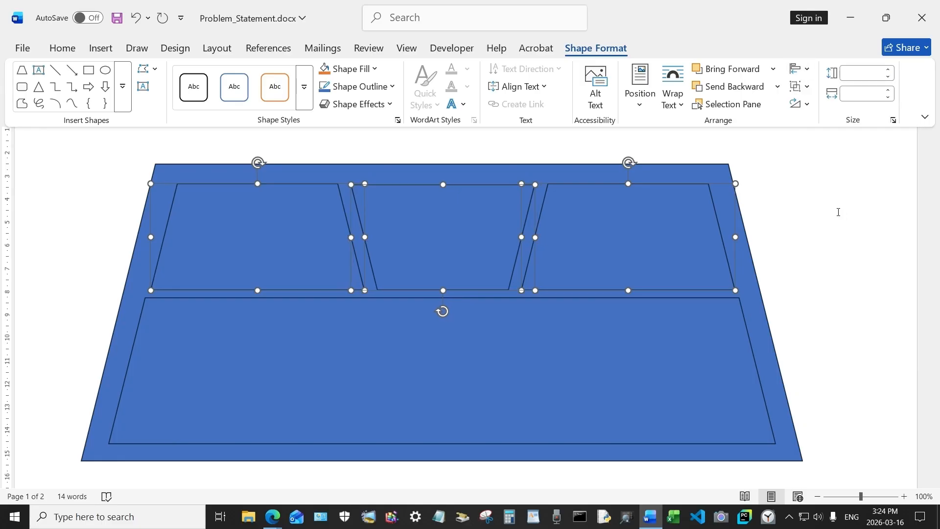
{"action": "key", "text": "ctrl+F1"}
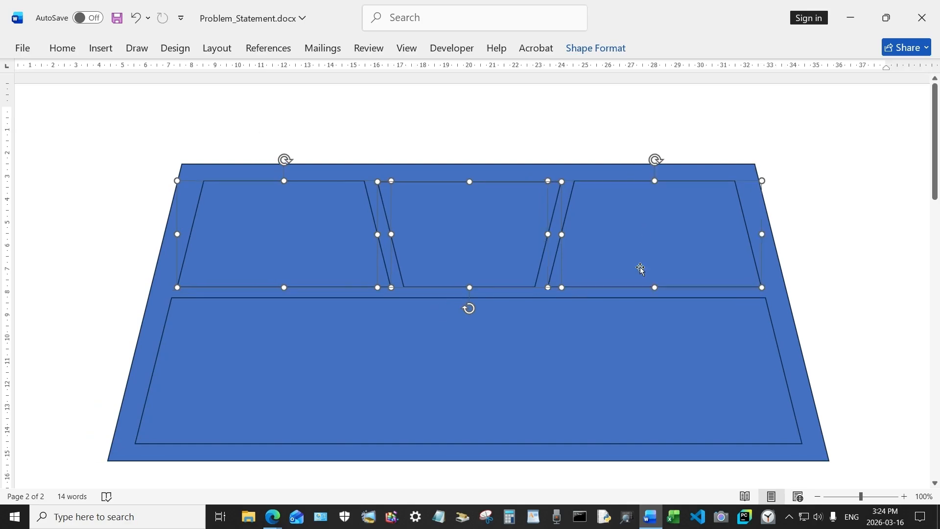
Step: Fill the three upper trapezoids with the standard light blue colour
{"action": "left_click", "coordinate": [596, 48]}
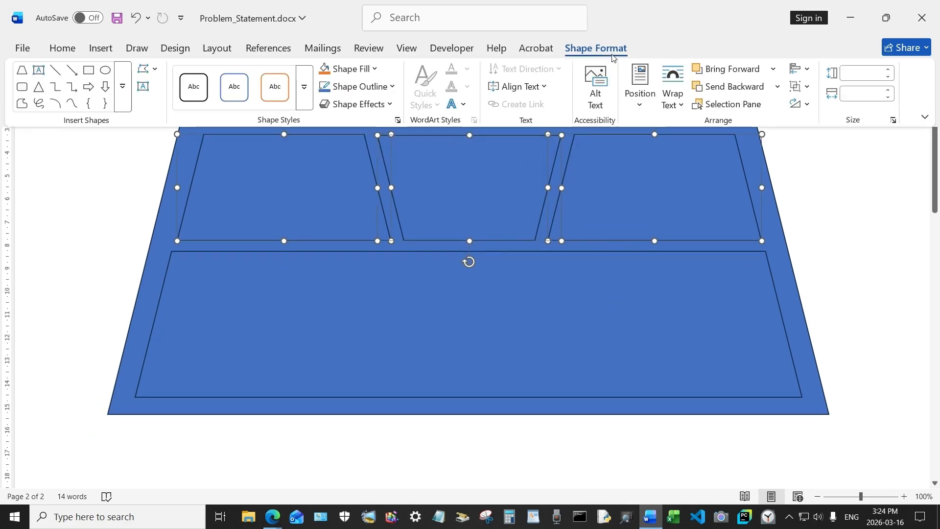
{"action": "left_click", "coordinate": [349, 68]}
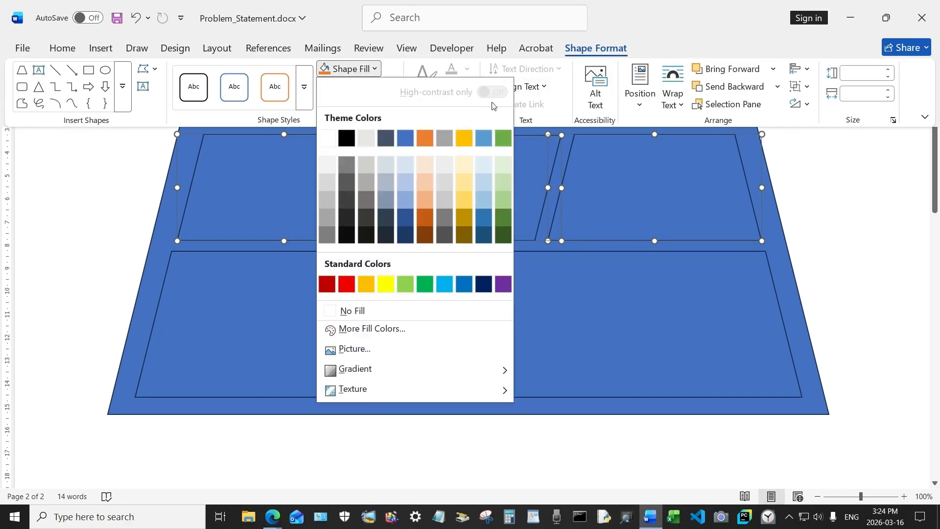
{"action": "left_click", "coordinate": [444, 284]}
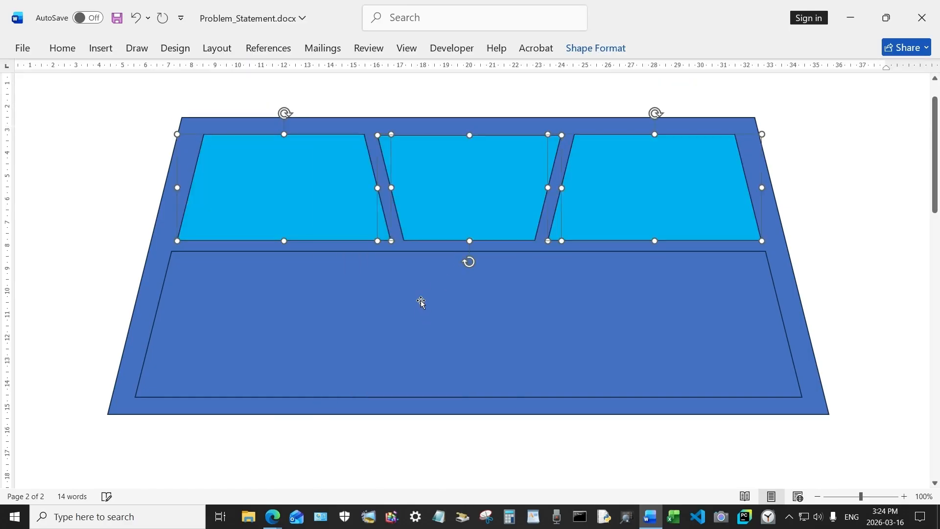
Step: Give the wide lower trapezoid a custom blue fill, #2092E8, after checking the finished sample diagram on the following page
{"action": "left_click", "coordinate": [423, 292]}
{"action": "scroll", "coordinate": [470, 289], "scroll_direction": "down", "scroll_amount": 10}
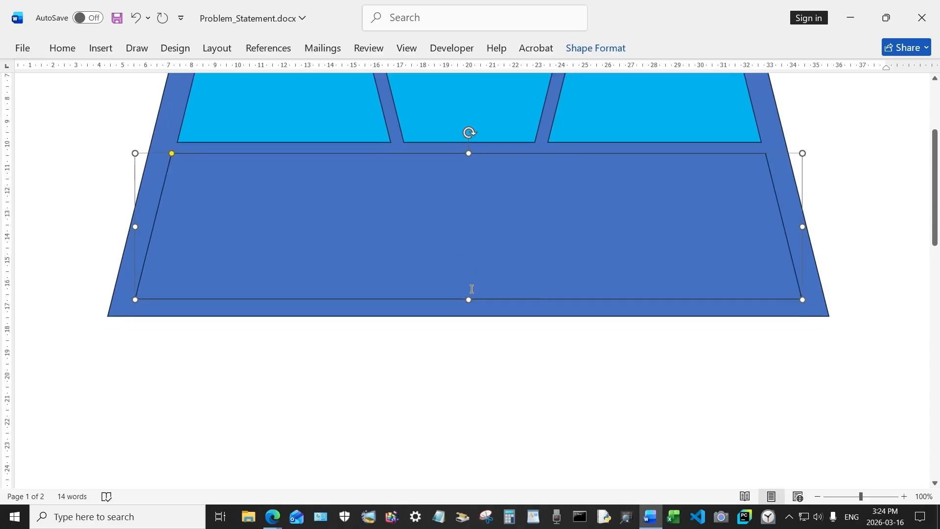
{"action": "scroll", "coordinate": [471, 288], "scroll_direction": "down", "scroll_amount": 5}
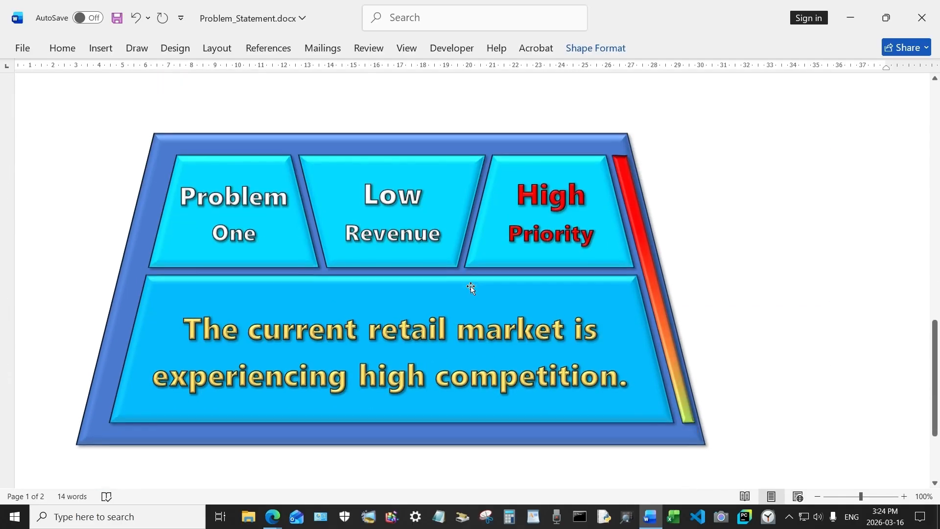
{"action": "scroll", "coordinate": [470, 284], "scroll_direction": "up", "scroll_amount": 8}
{"action": "scroll", "coordinate": [469, 281], "scroll_direction": "up", "scroll_amount": 8}
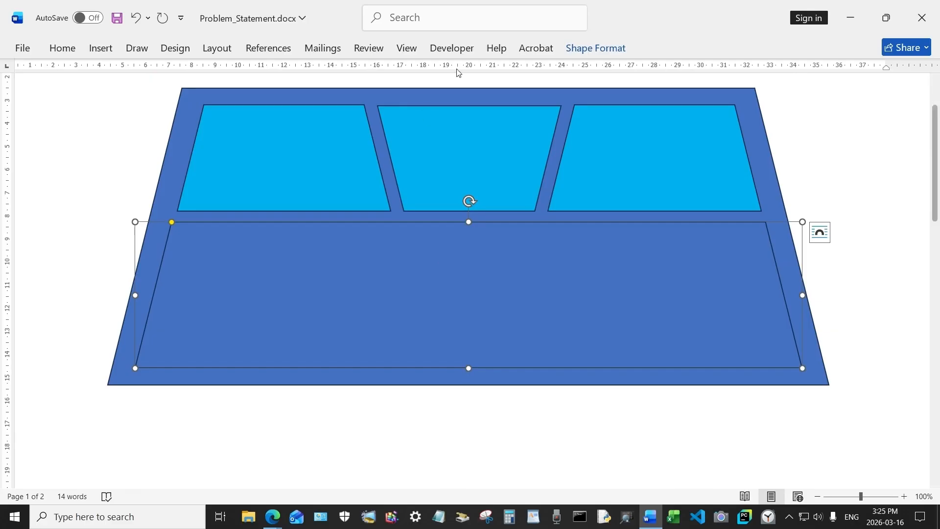
{"action": "left_click", "coordinate": [581, 48]}
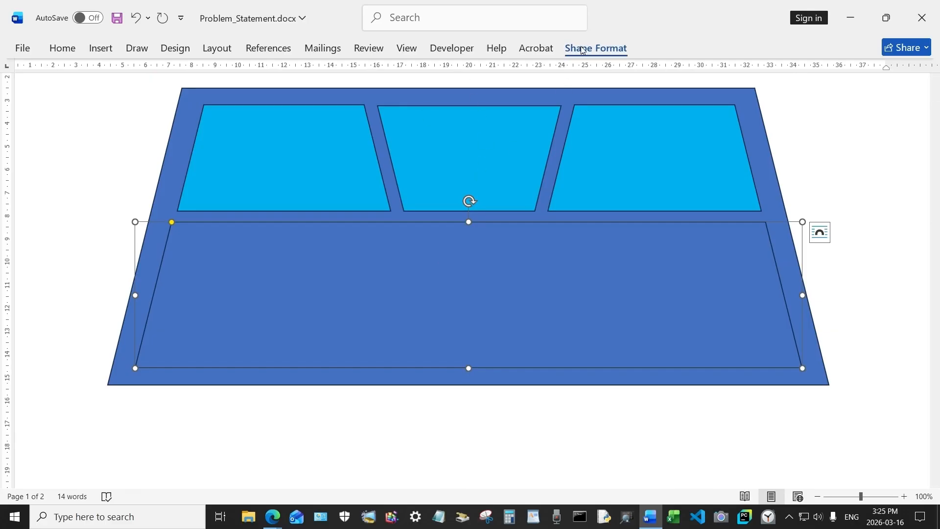
{"action": "left_click", "coordinate": [343, 69]}
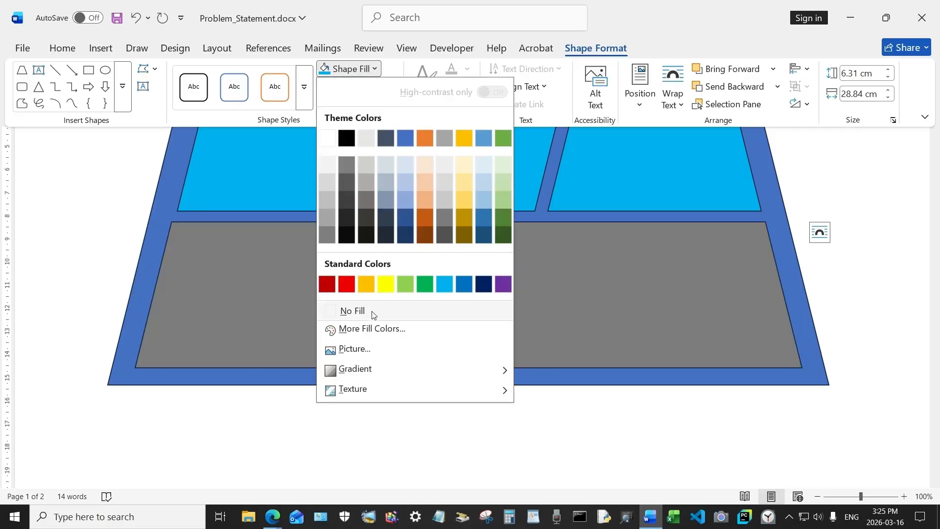
{"action": "left_click", "coordinate": [368, 328]}
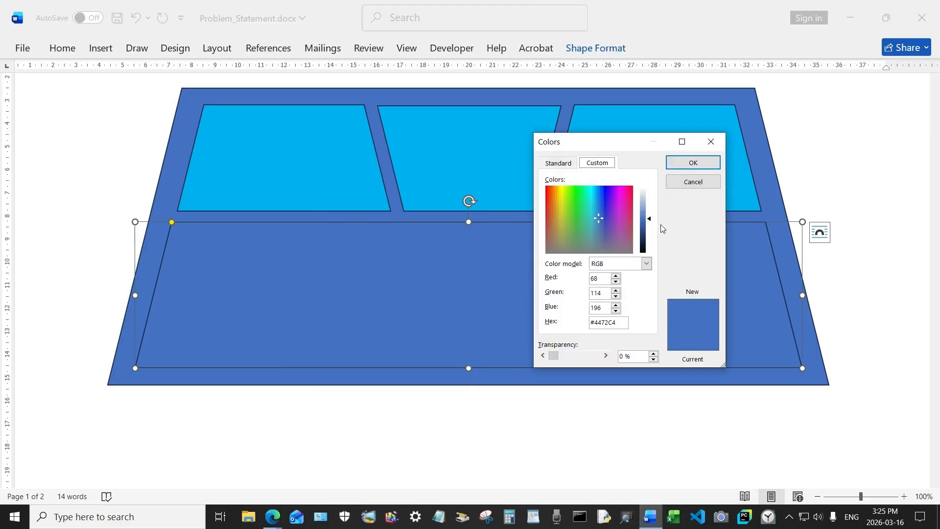
{"action": "left_click", "coordinate": [595, 198]}
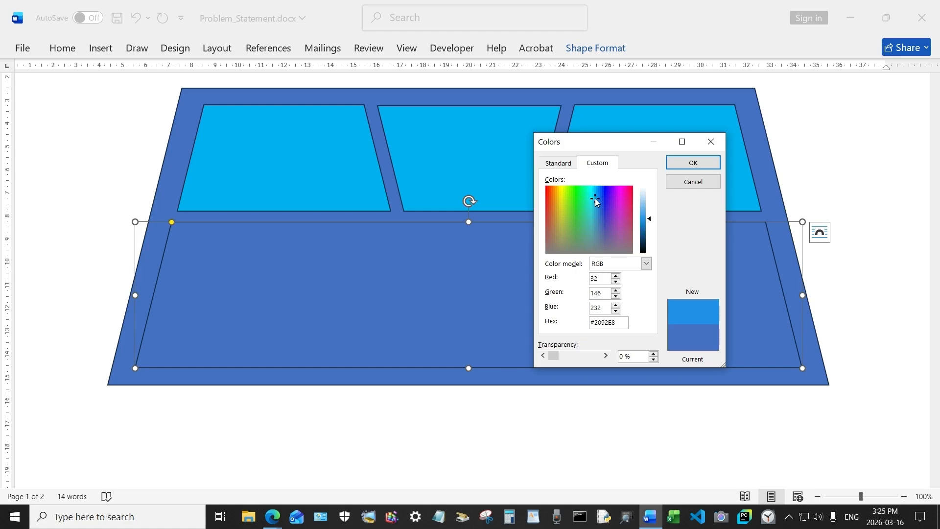
{"action": "left_click", "coordinate": [688, 162]}
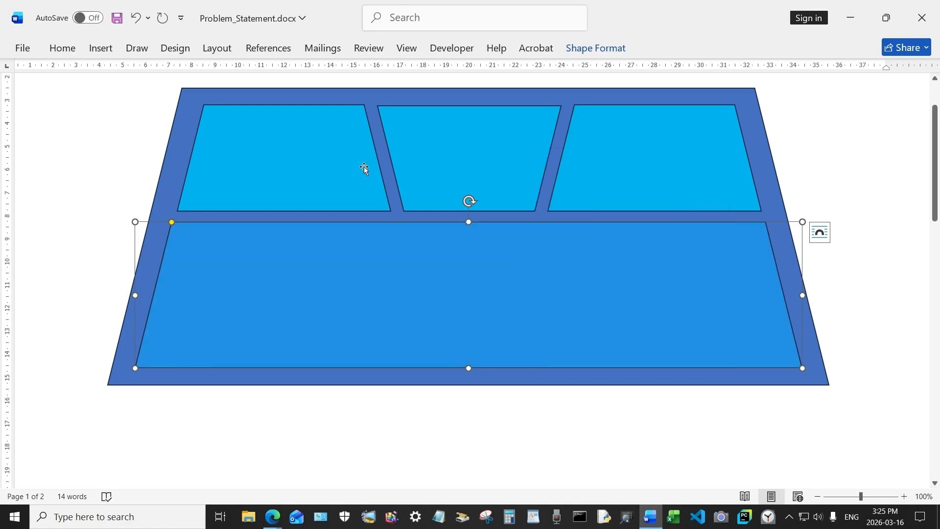
Step: Lighten the fill of the three upper trapezoids to a custom sky blue, about #3FCDFF, and deselect them
{"action": "left_click", "coordinate": [331, 167]}
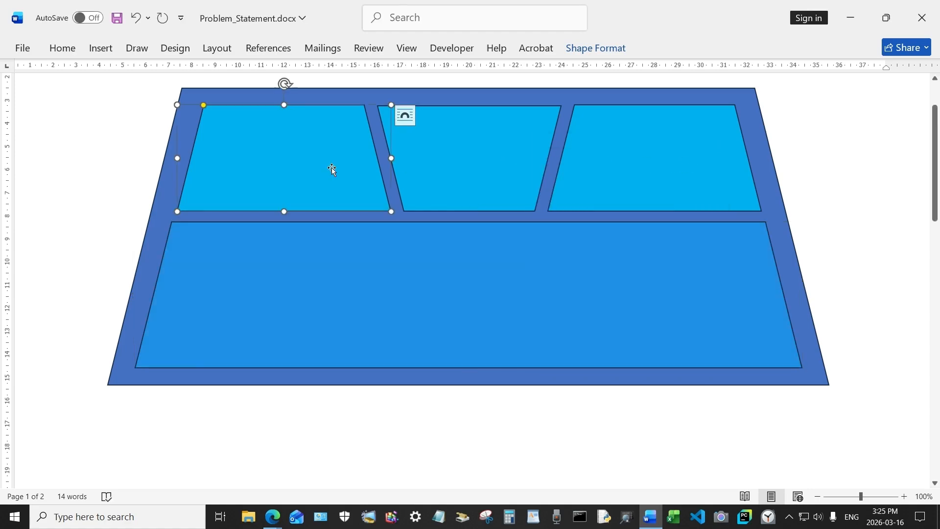
{"action": "left_click", "coordinate": [484, 164], "text": "shift"}
{"action": "left_click", "coordinate": [599, 160], "text": "shift"}
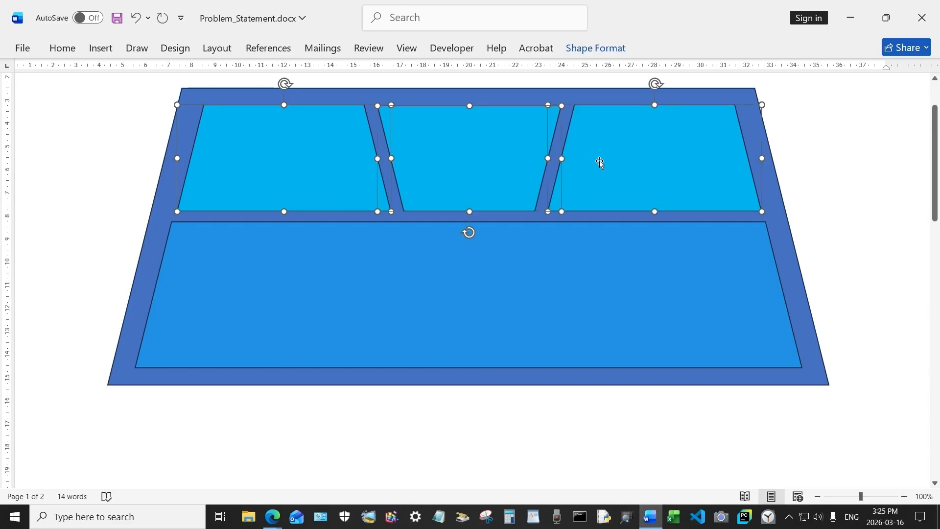
{"action": "left_click", "coordinate": [588, 49]}
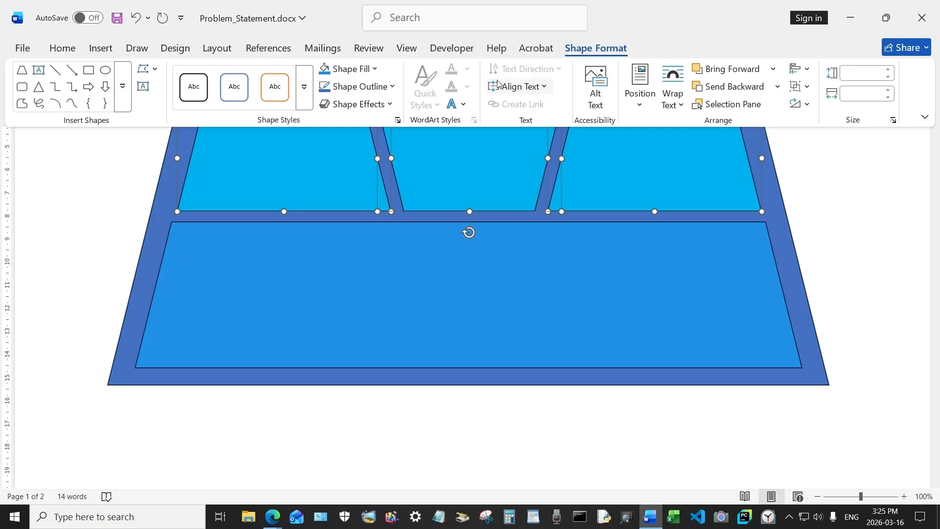
{"action": "left_click", "coordinate": [348, 69]}
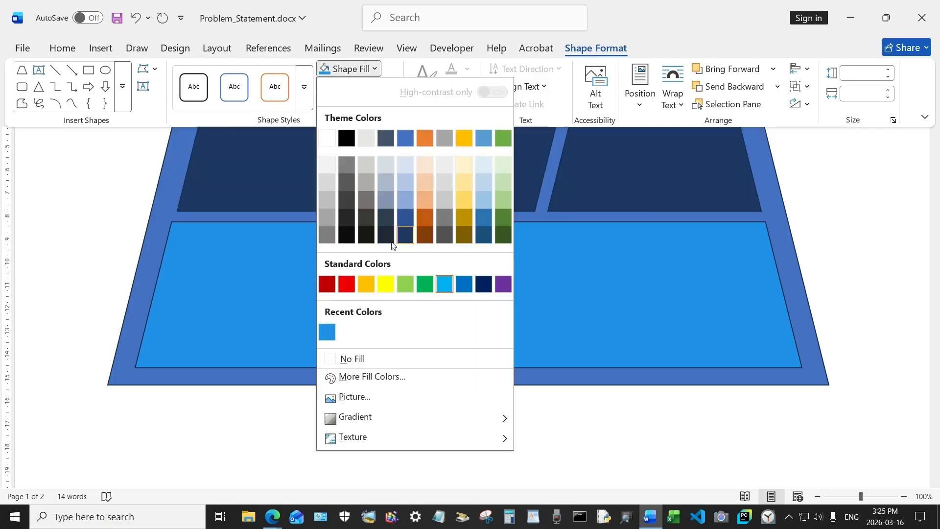
{"action": "left_click", "coordinate": [365, 377]}
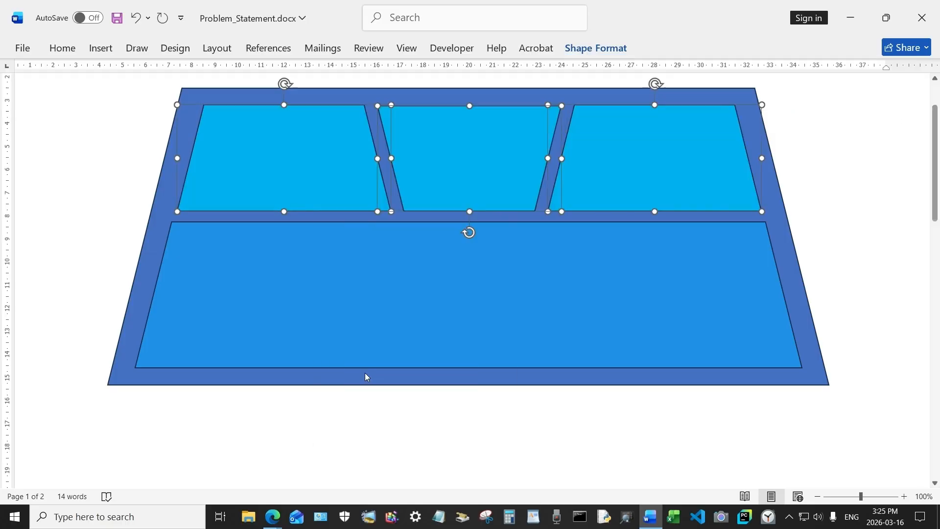
{"action": "left_click", "coordinate": [650, 222]}
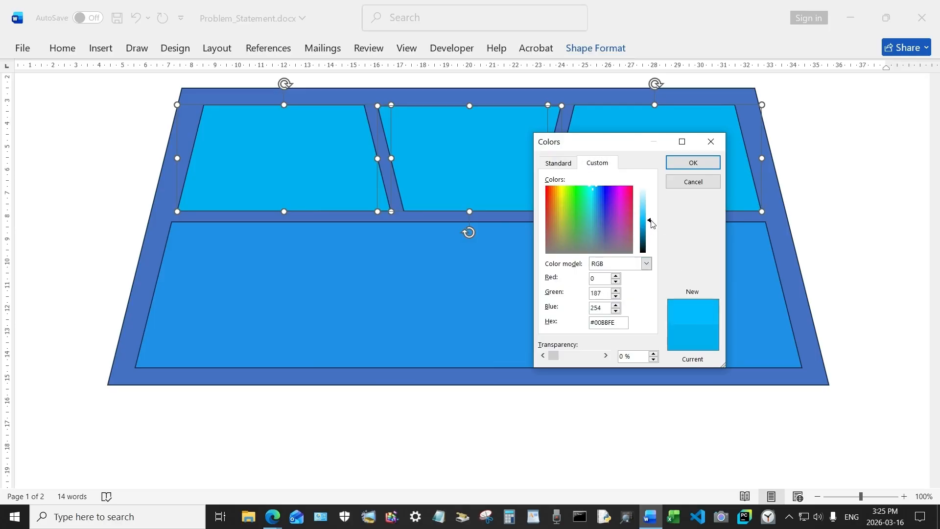
{"action": "left_click_drag", "start_coordinate": [650, 219], "coordinate": [651, 214]}
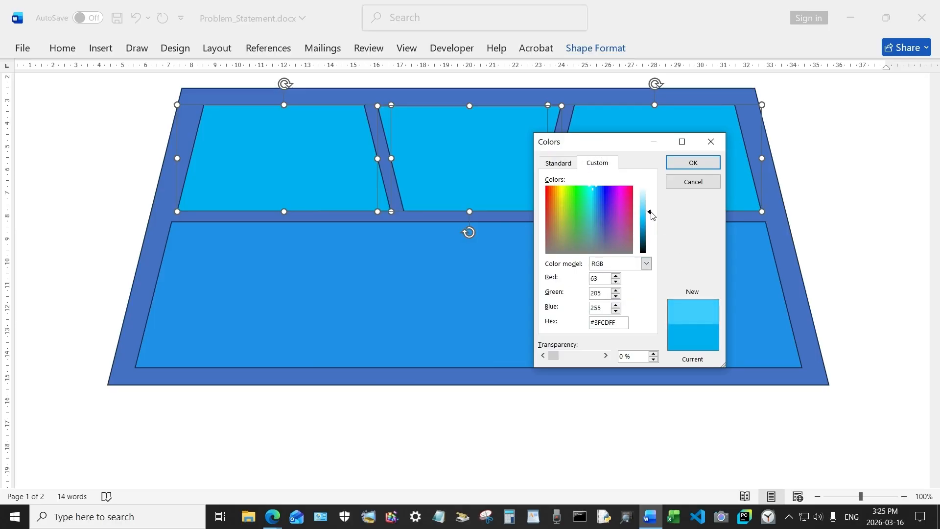
{"action": "left_click", "coordinate": [693, 162]}
{"action": "left_click", "coordinate": [594, 307]}
{"action": "left_click", "coordinate": [518, 431]}
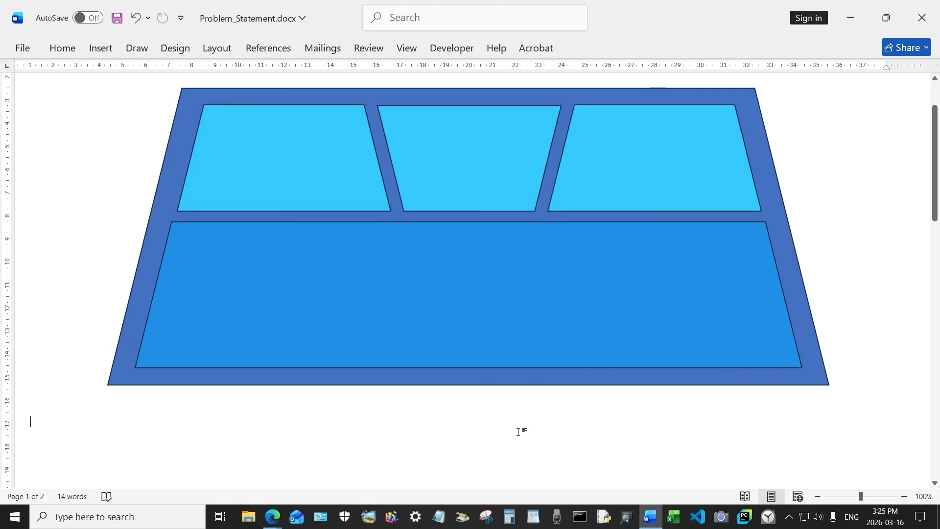
Step: Apply a Soft Round top bevel to the three upper trapezoids and the wide lower trapezoid together
{"action": "left_click", "coordinate": [309, 128]}
{"action": "left_click", "coordinate": [463, 142], "text": "shift"}
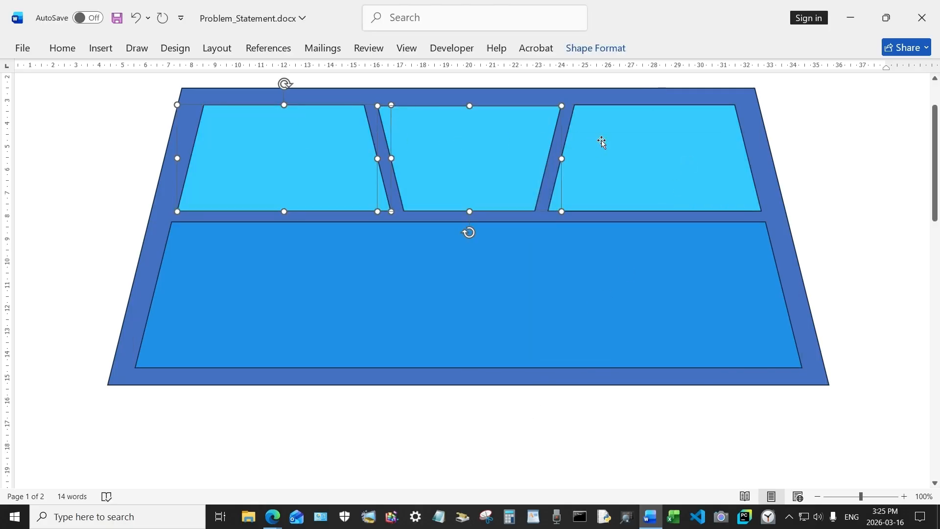
{"action": "left_click", "coordinate": [609, 141], "text": "shift"}
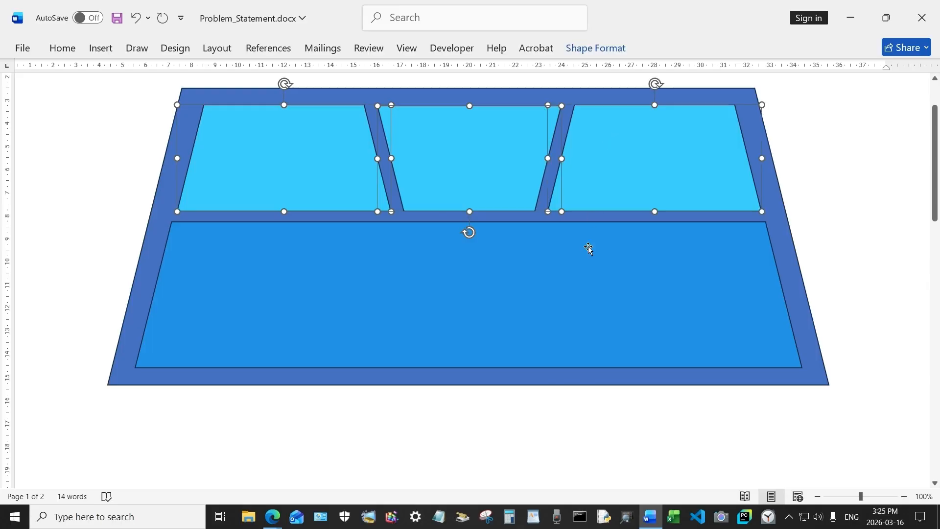
{"action": "left_click", "coordinate": [574, 277], "text": "shift"}
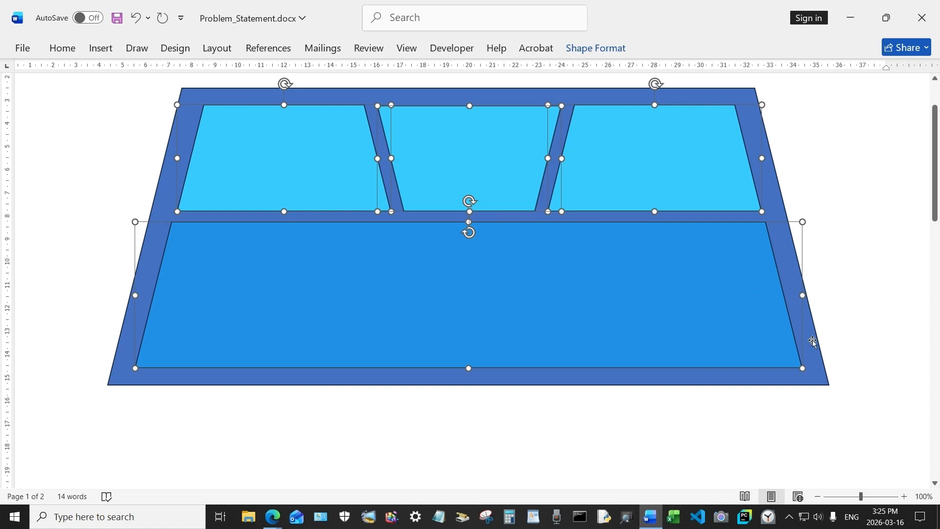
{"action": "left_click", "coordinate": [588, 50]}
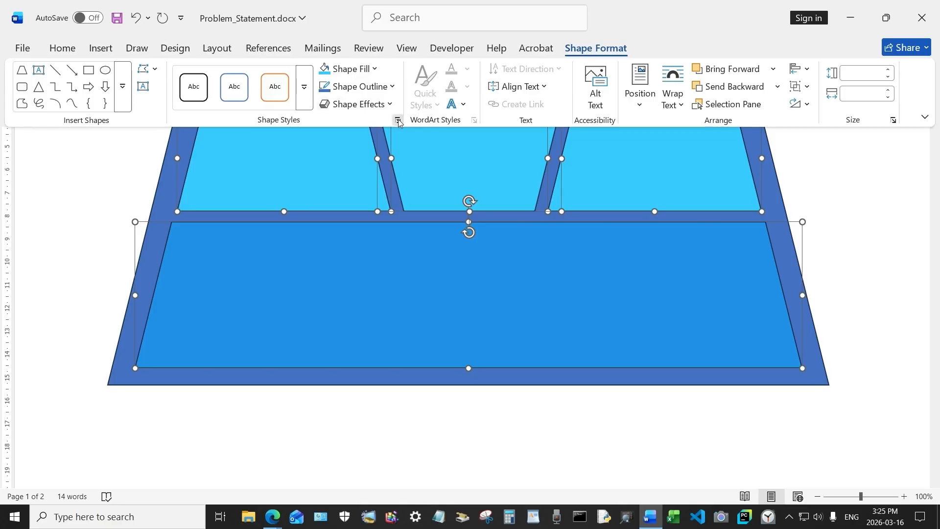
{"action": "left_click", "coordinate": [398, 120]}
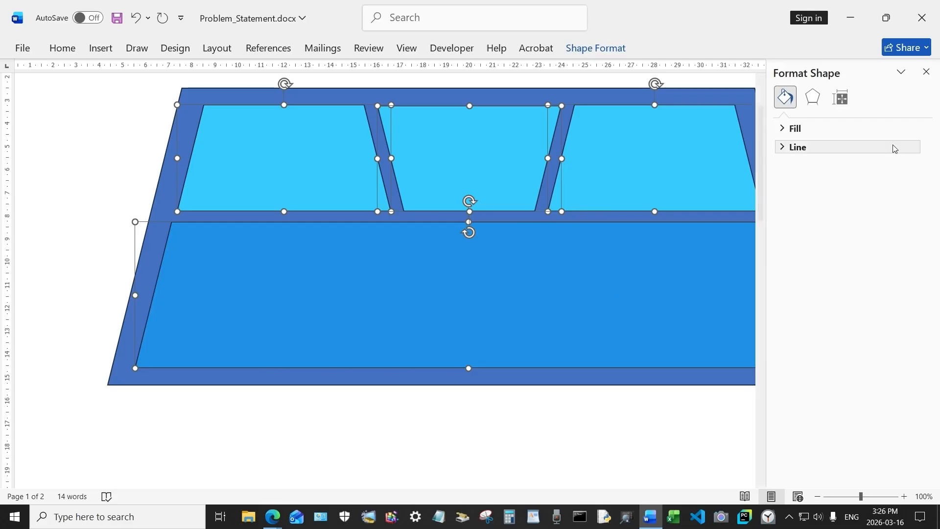
{"action": "left_click", "coordinate": [812, 97]}
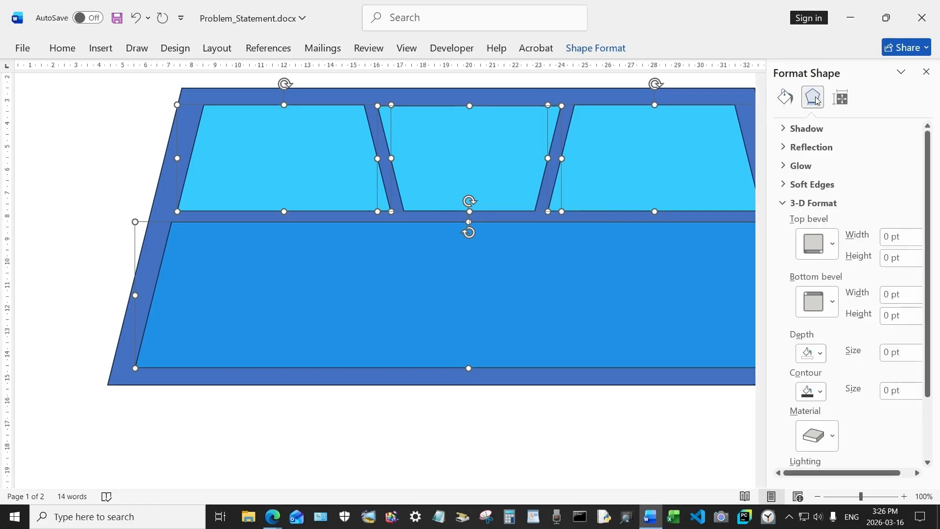
{"action": "left_click", "coordinate": [833, 244]}
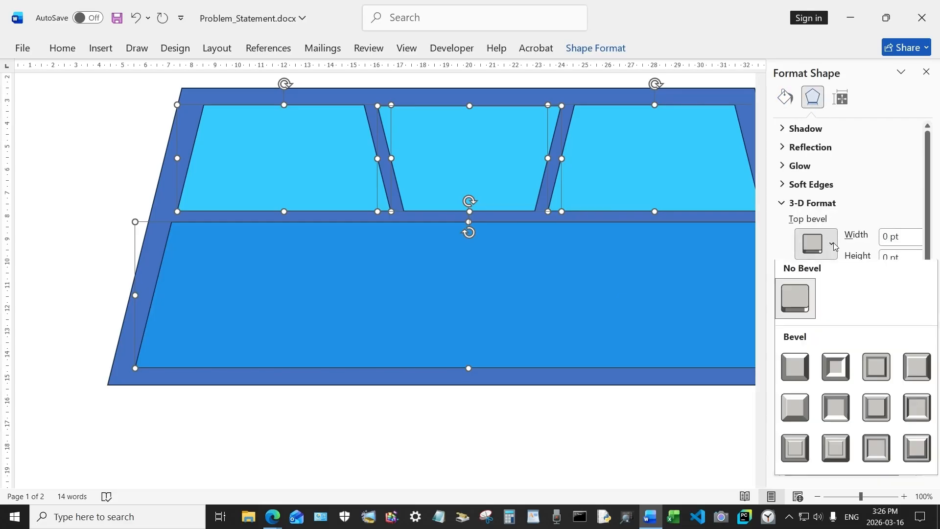
{"action": "left_click", "coordinate": [833, 413]}
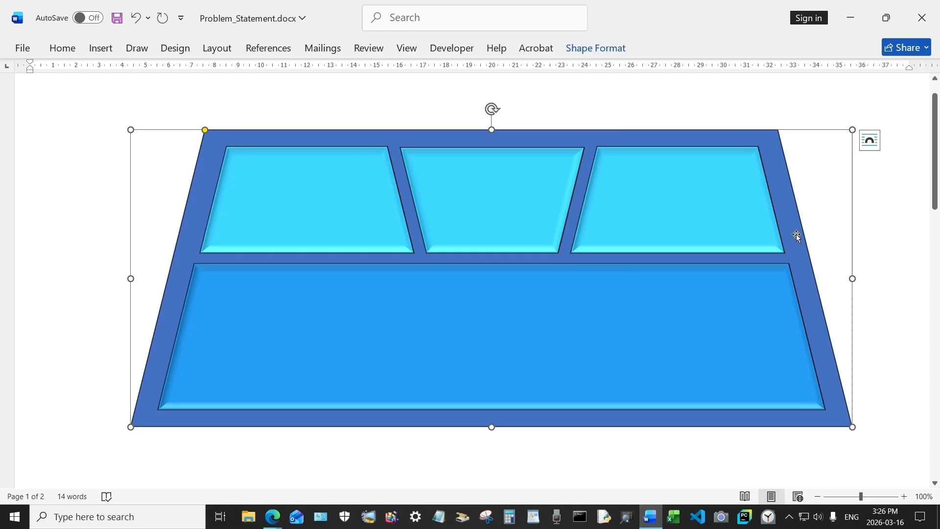
Step: Give the large outer trapezoid the same Soft Round top bevel as the inner shapes
{"action": "right_click", "coordinate": [797, 232]}
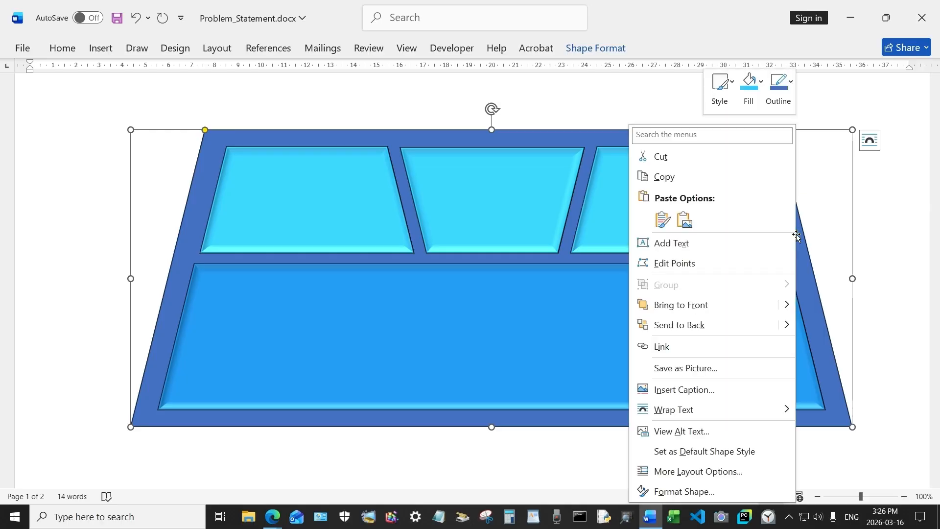
{"action": "left_click", "coordinate": [708, 492]}
{"action": "left_click", "coordinate": [813, 97]}
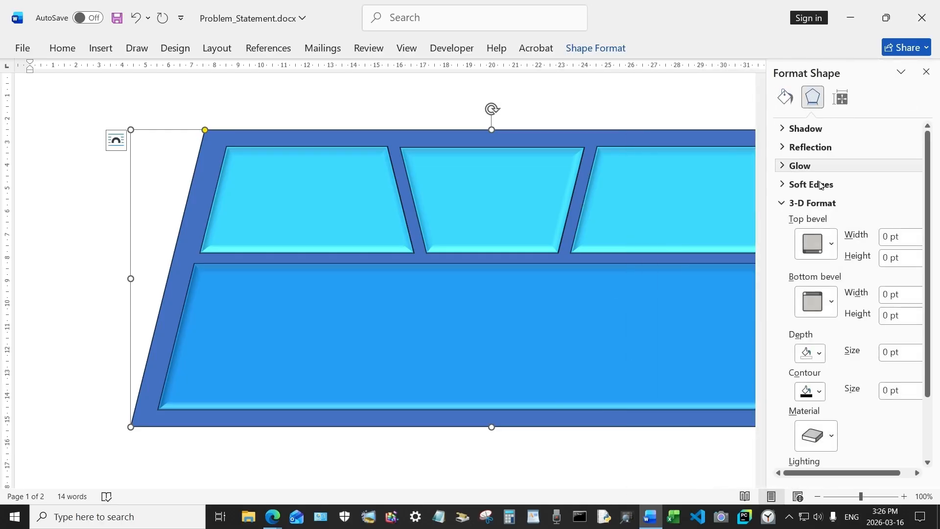
{"action": "left_click", "coordinate": [834, 243]}
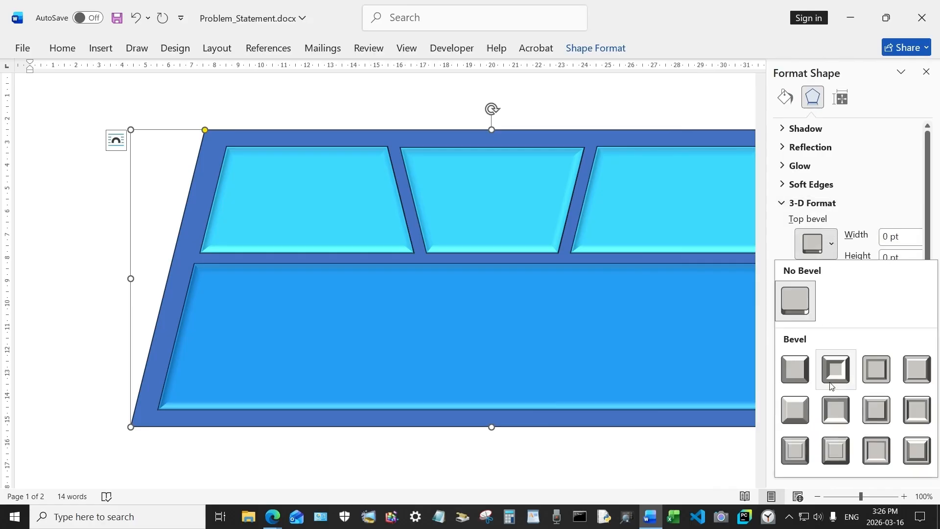
{"action": "left_click", "coordinate": [833, 410]}
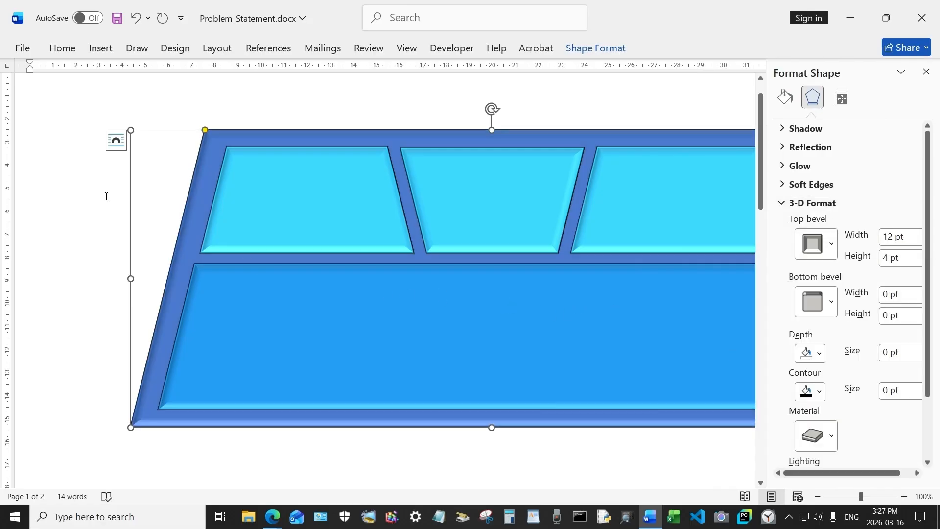
Step: Stretch the outer trapezoid's right side slightly outward, by about 0.2 cm, and deselect it
{"action": "left_click", "coordinate": [92, 167]}
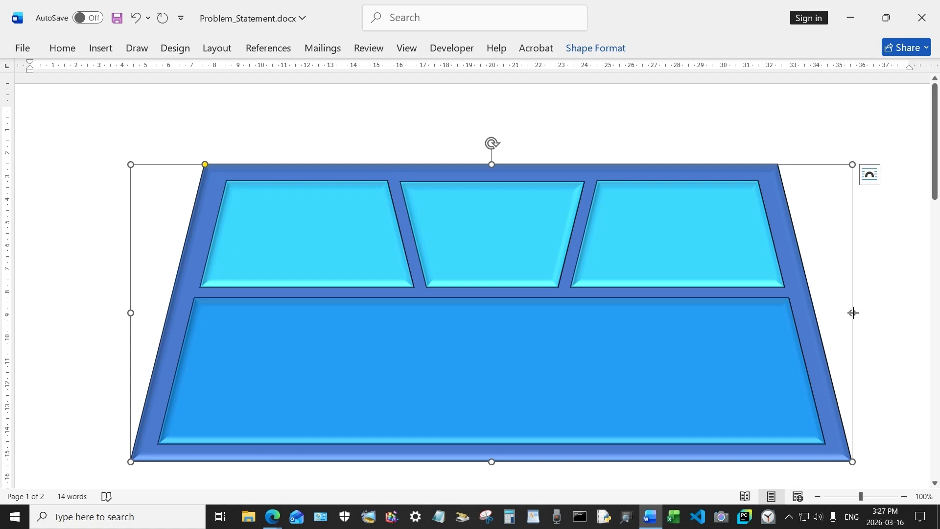
{"action": "left_click_drag", "start_coordinate": [853, 313], "coordinate": [857, 312]}
{"action": "left_click", "coordinate": [883, 266]}
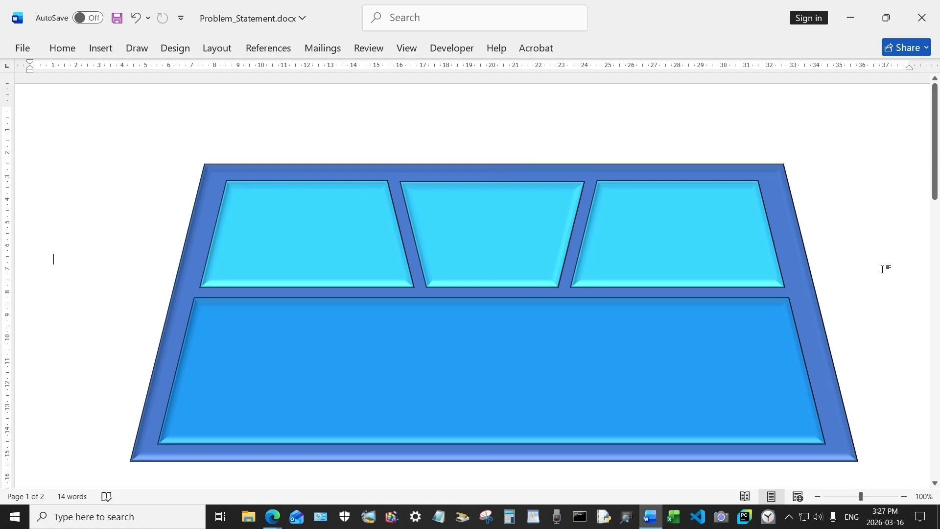
Step: Draw a narrow upright rectangle about 0.6 cm wide and 15 cm tall over the outer trapezoid's right border
{"action": "scroll", "coordinate": [876, 266], "scroll_direction": "down", "scroll_amount": 2}
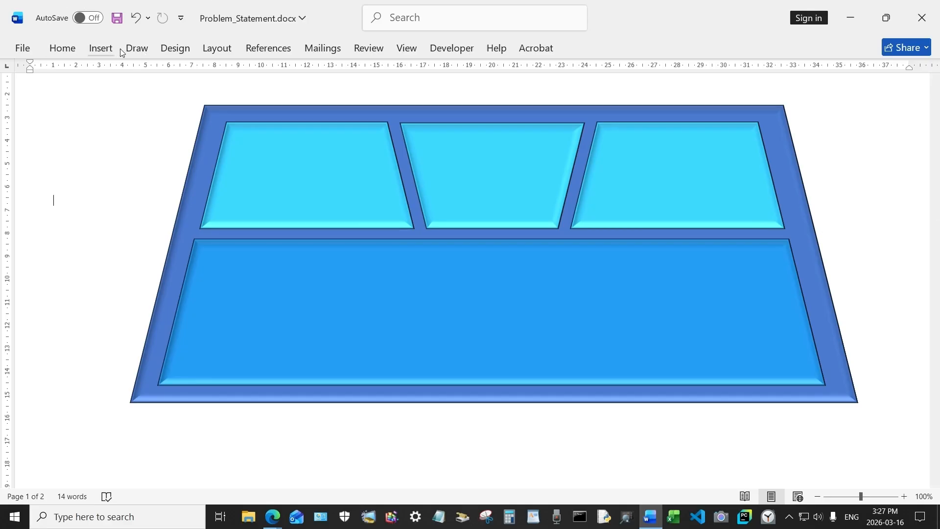
{"action": "left_click", "coordinate": [99, 48]}
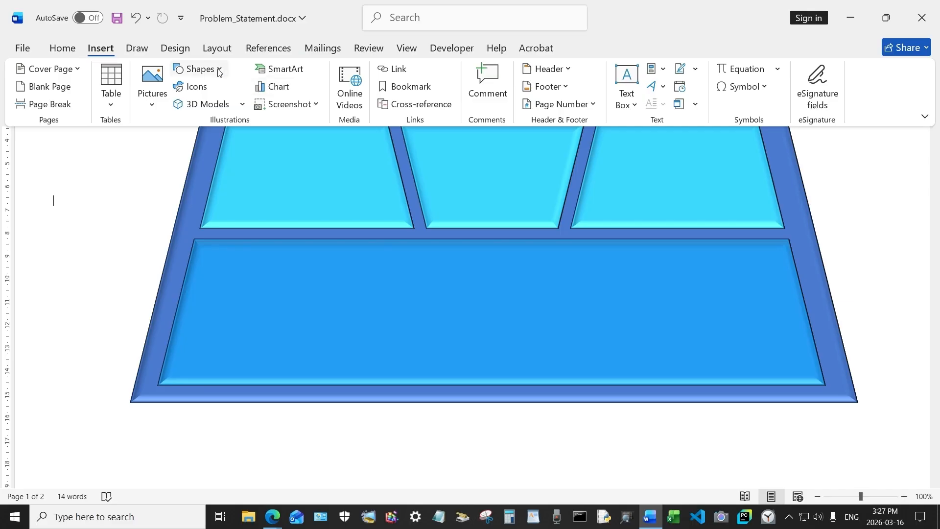
{"action": "left_click", "coordinate": [209, 71]}
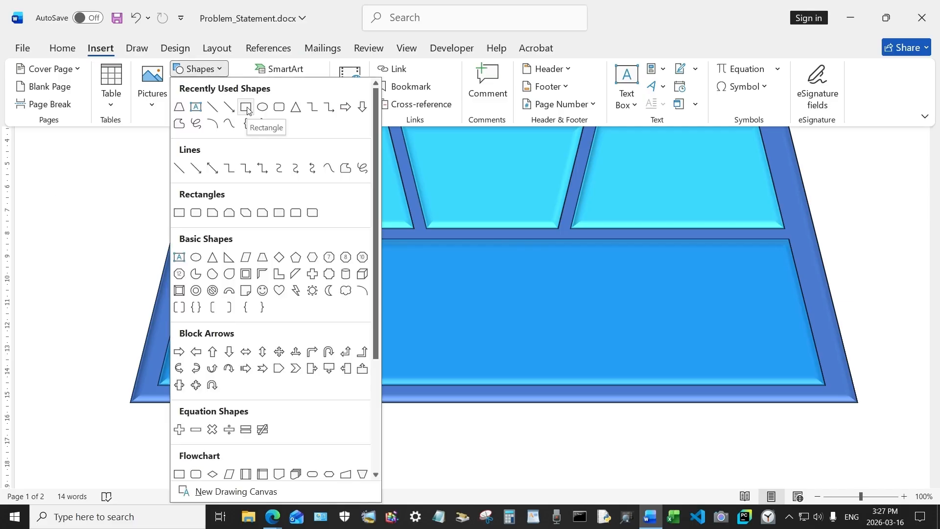
{"action": "left_click", "coordinate": [246, 108]}
{"action": "left_click_drag", "start_coordinate": [816, 116], "coordinate": [831, 460]}
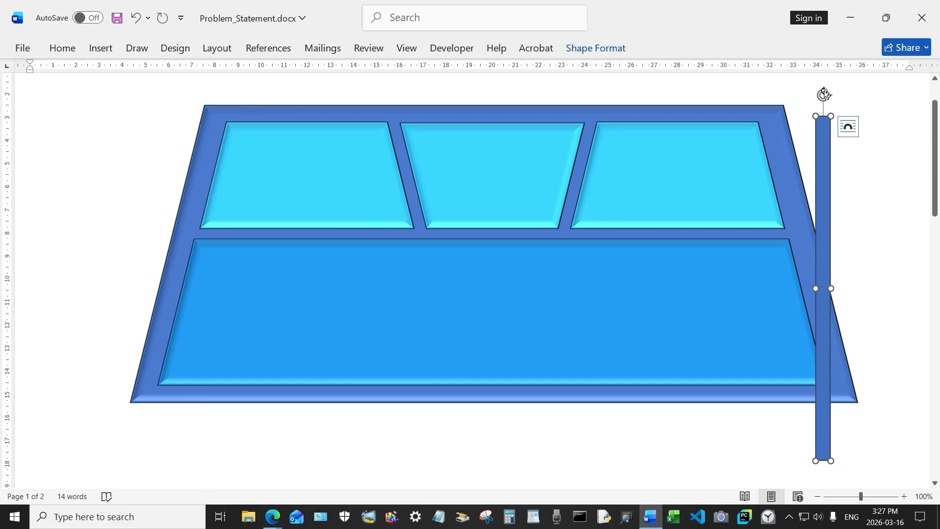
Step: Tilt the narrow rectangle parallel to the outer trapezoid's slanted right edge, then shorten and position it to fit inside the border
{"action": "left_click_drag", "start_coordinate": [824, 95], "coordinate": [774, 102]}
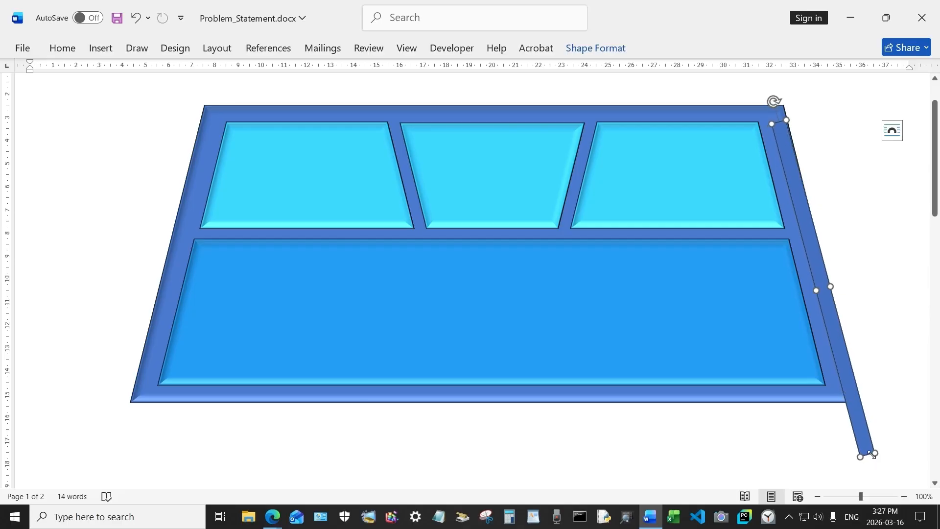
{"action": "left_click_drag", "start_coordinate": [874, 453], "coordinate": [851, 380]}
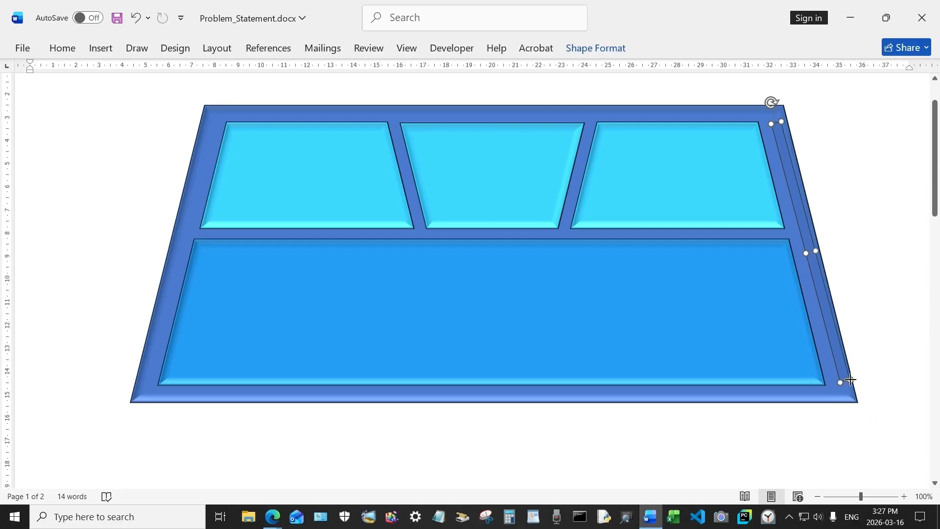
{"action": "left_click_drag", "start_coordinate": [807, 253], "coordinate": [814, 279]}
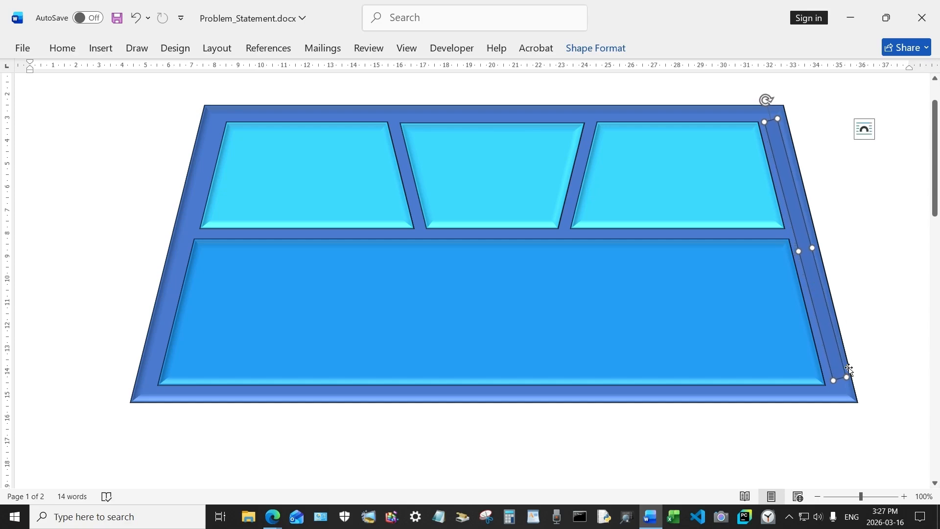
Step: Edit the slanted strip's corner points so its top and bottom ends run parallel to the trapezoids' horizontal edges
{"action": "scroll", "coordinate": [834, 351], "scroll_direction": "up", "scroll_amount": 2}
{"action": "right_click", "coordinate": [796, 279]}
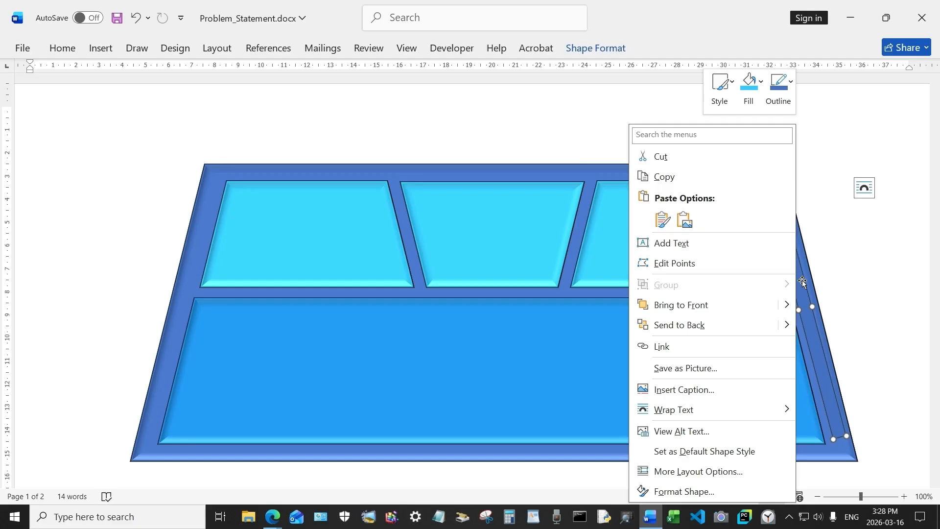
{"action": "left_click", "coordinate": [691, 261]}
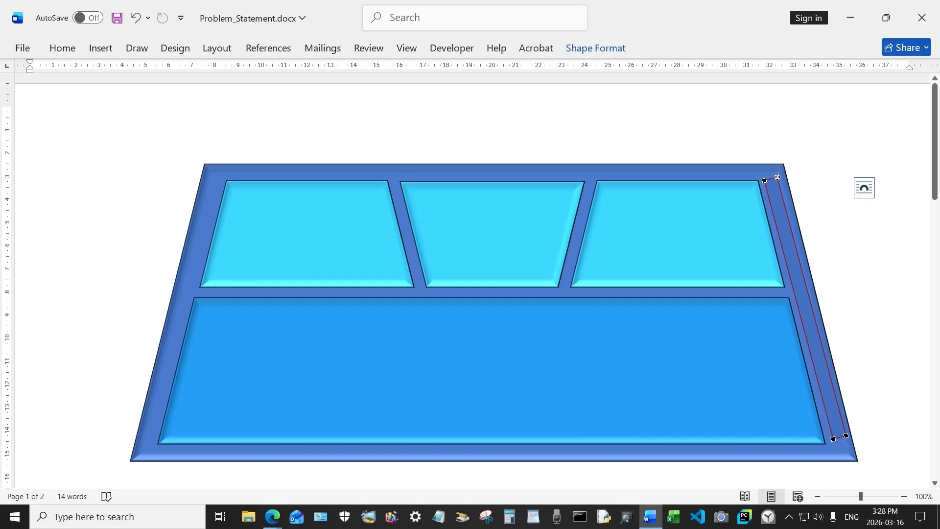
{"action": "left_click_drag", "start_coordinate": [777, 176], "coordinate": [763, 182]}
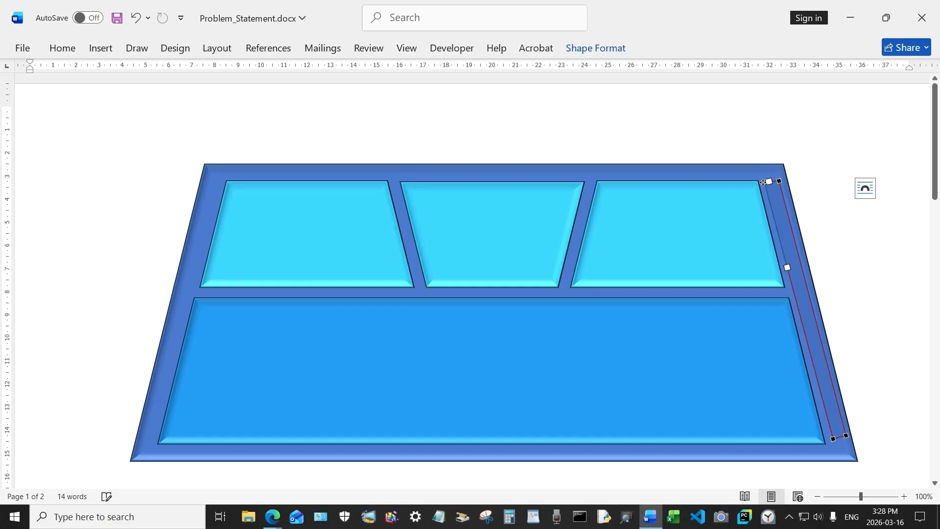
{"action": "left_click", "coordinate": [812, 384]}
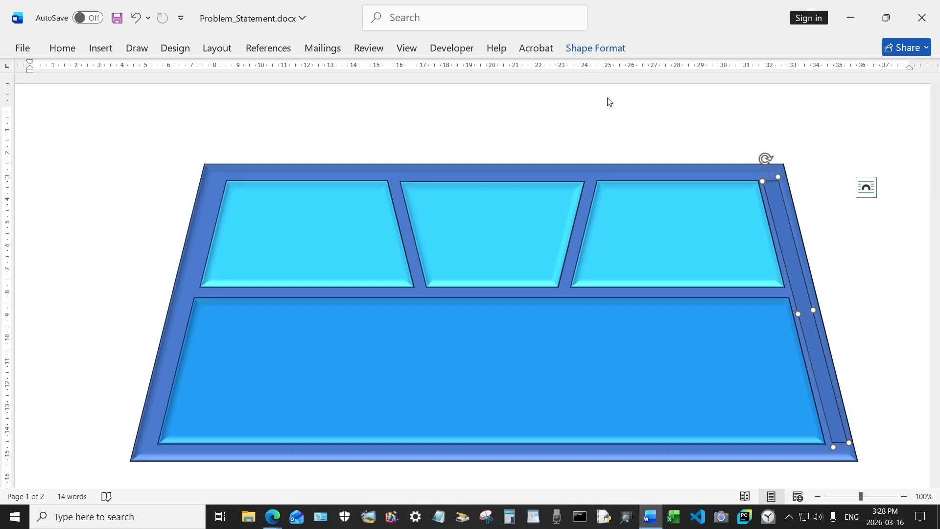
Step: Fill the slanted strip with the default light linear gradient at 90° and close the formatting options
{"action": "right_click", "coordinate": [801, 287]}
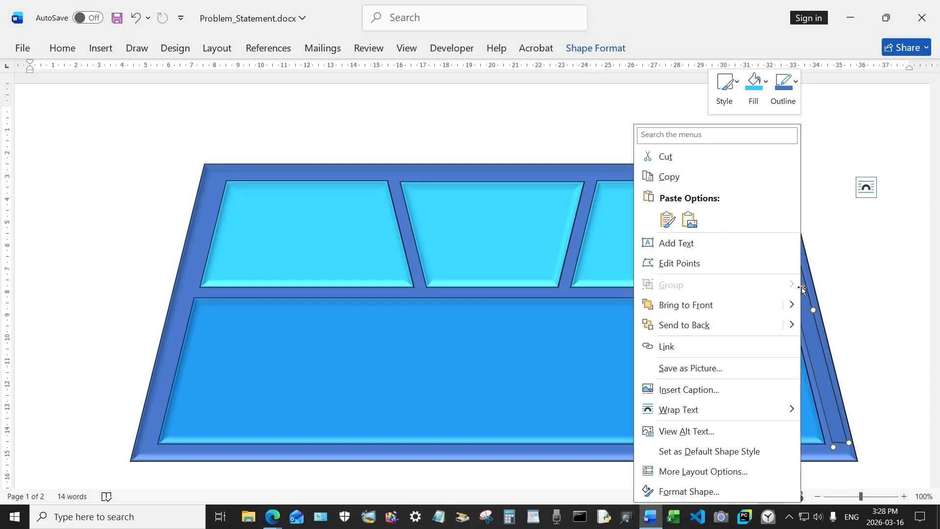
{"action": "left_click", "coordinate": [701, 491]}
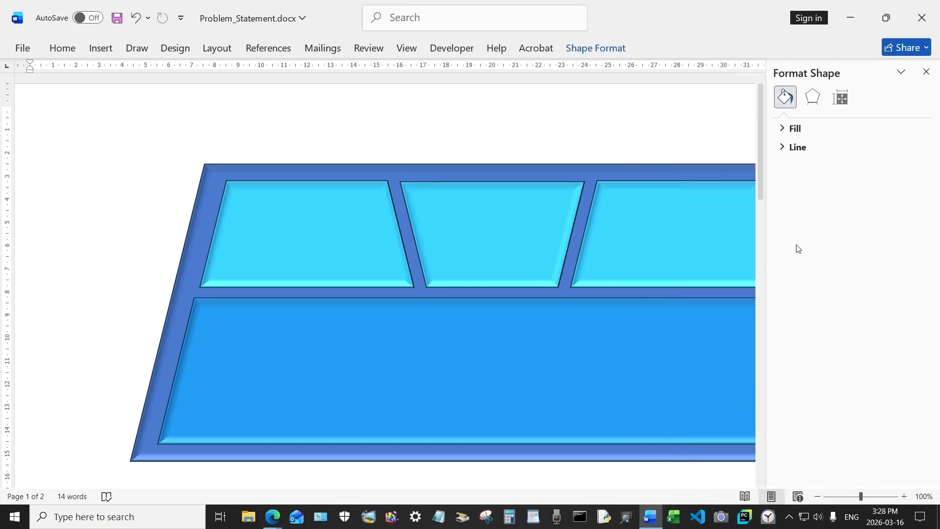
{"action": "left_click", "coordinate": [781, 130]}
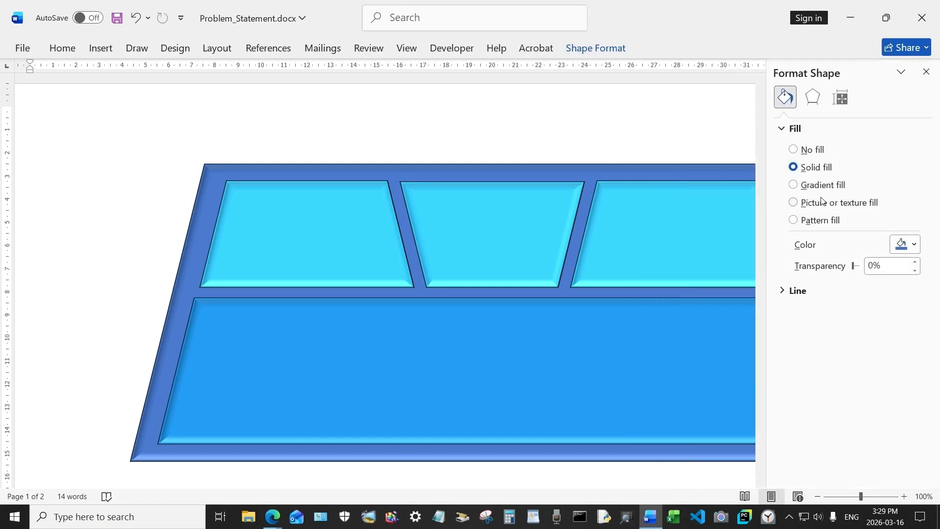
{"action": "left_click", "coordinate": [821, 189]}
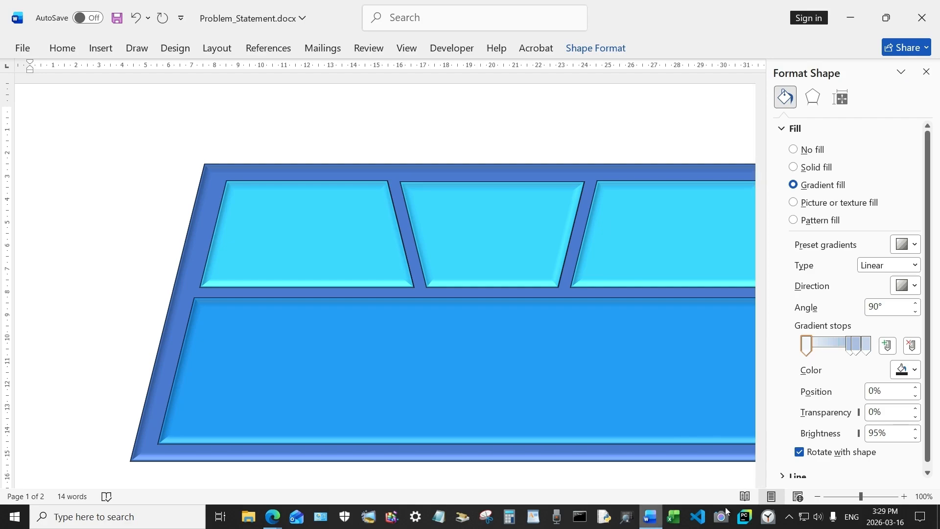
{"action": "left_click", "coordinate": [588, 121]}
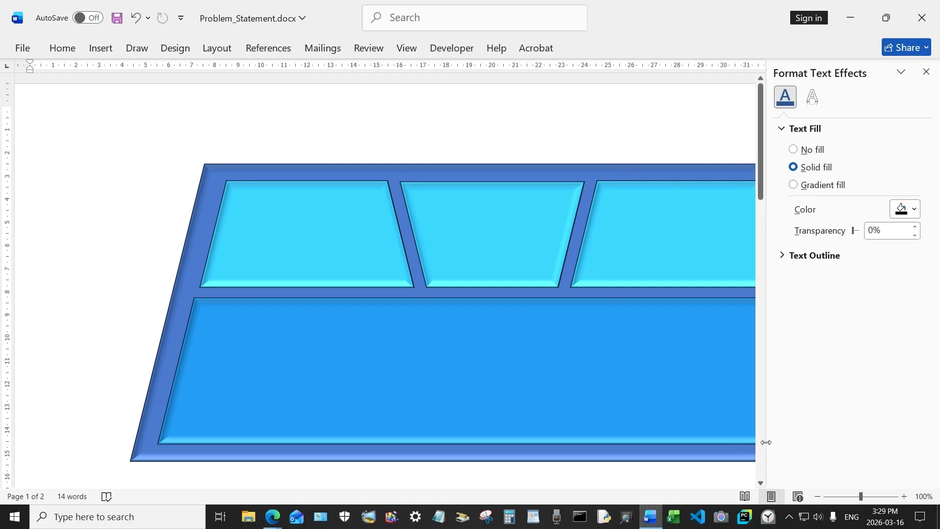
{"action": "left_click", "coordinate": [926, 72]}
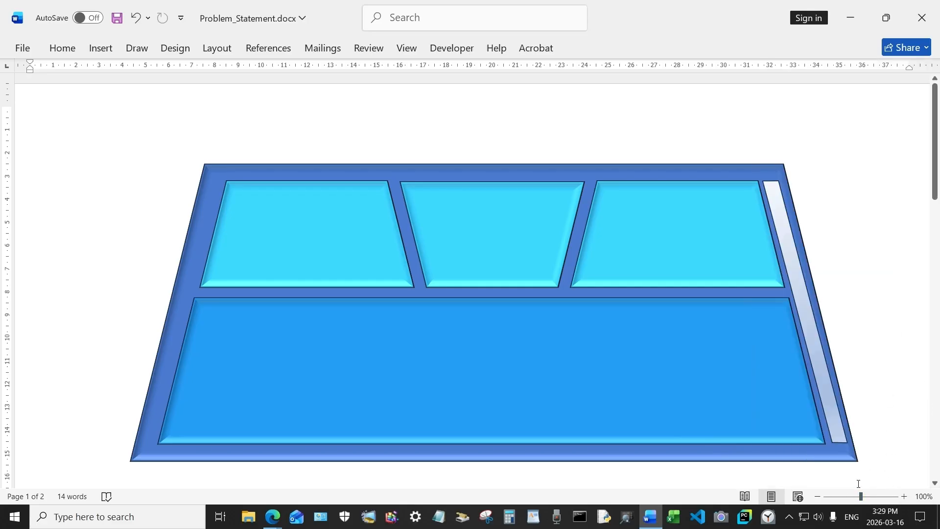
Step: Group the three small trapezoids, the large lower trapezoid, the outer trapezoid and the slanted gradient strip into one object
{"action": "left_click", "coordinate": [343, 255]}
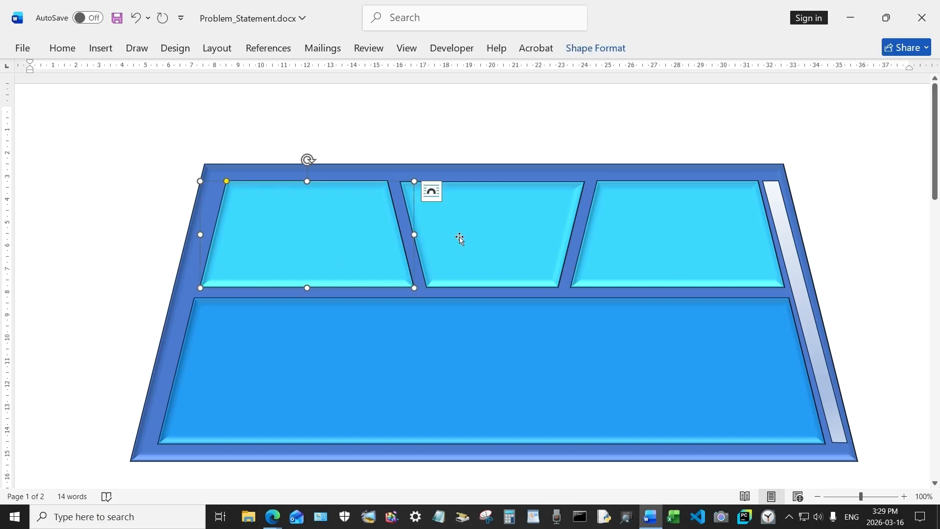
{"action": "left_click", "coordinate": [489, 235], "text": "shift"}
{"action": "left_click", "coordinate": [763, 241], "text": "shift"}
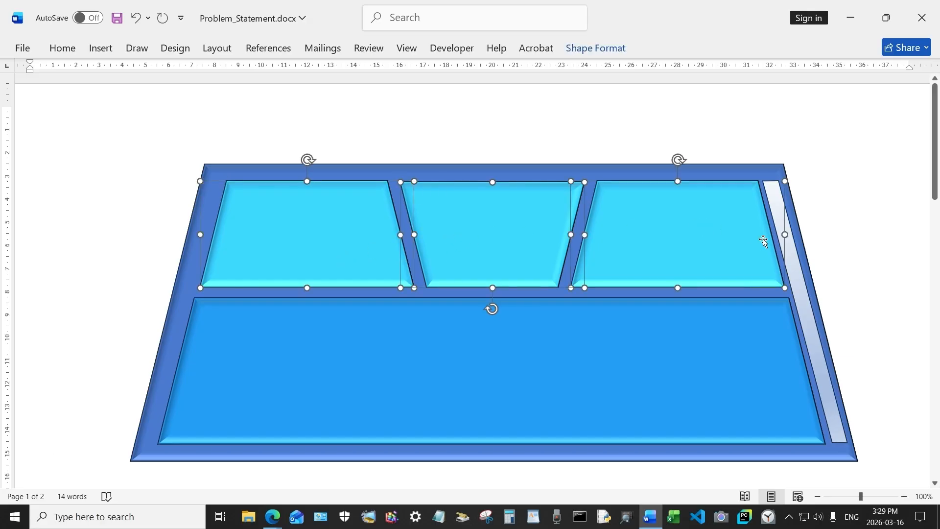
{"action": "left_click", "coordinate": [711, 347], "text": "shift"}
{"action": "left_click", "coordinate": [189, 279], "text": "shift"}
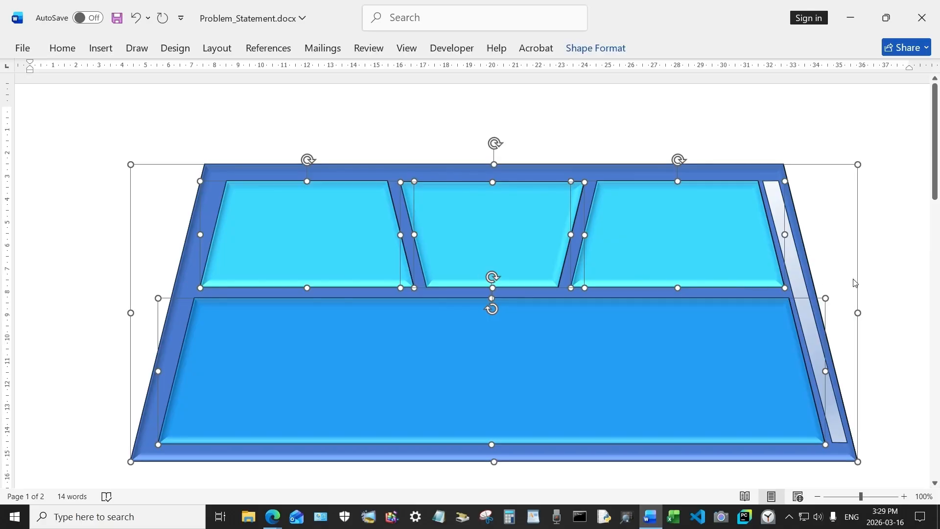
{"action": "left_click", "coordinate": [799, 279], "text": "shift"}
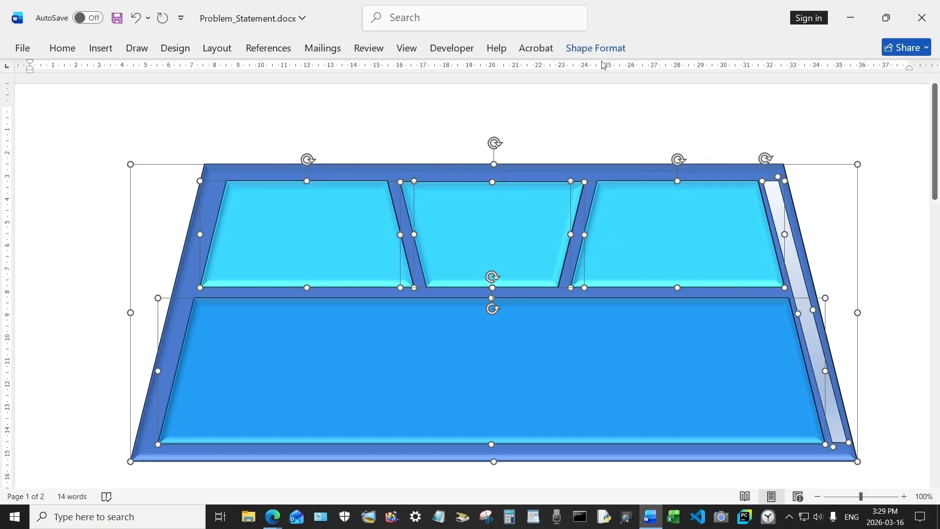
{"action": "left_click", "coordinate": [616, 51]}
{"action": "left_click", "coordinate": [797, 86]}
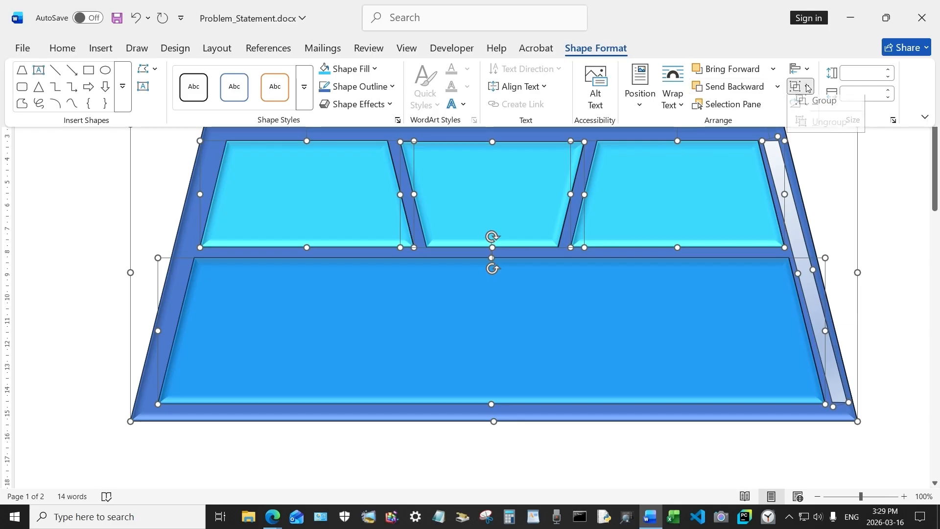
{"action": "left_click", "coordinate": [817, 103]}
{"action": "scroll", "coordinate": [833, 188], "scroll_direction": "up", "scroll_amount": 2}
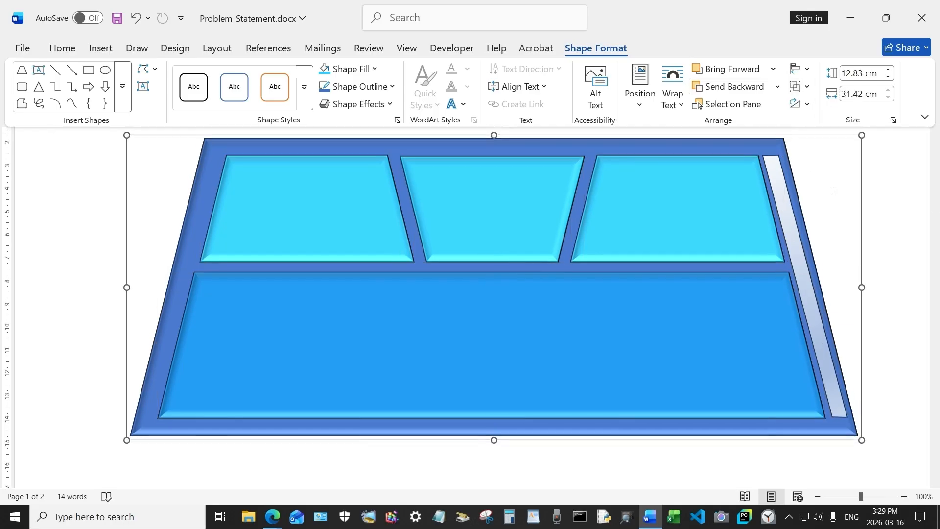
Step: Move the grouped diagram up and towards the page's left edge, leaving its text wrapping unchanged
{"action": "left_click", "coordinate": [713, 172]}
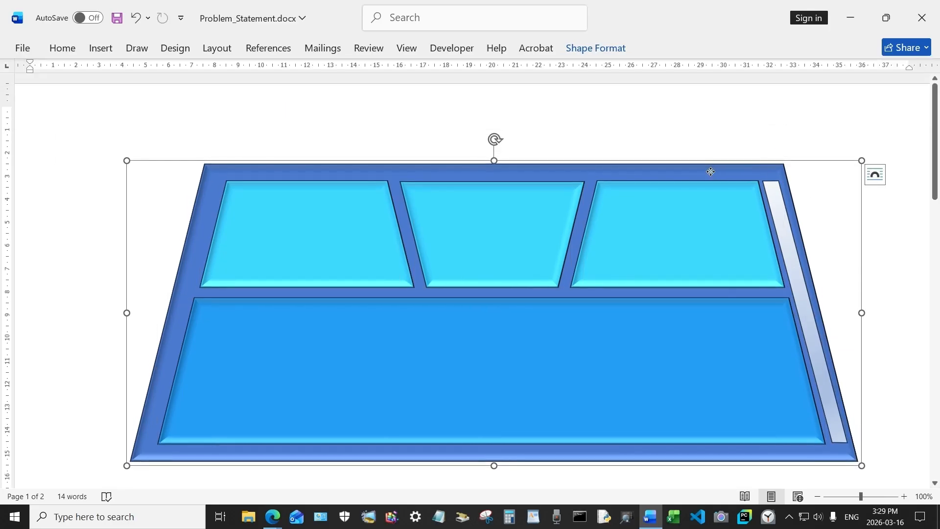
{"action": "left_click_drag", "start_coordinate": [710, 172], "coordinate": [613, 152]}
{"action": "left_click", "coordinate": [775, 155]}
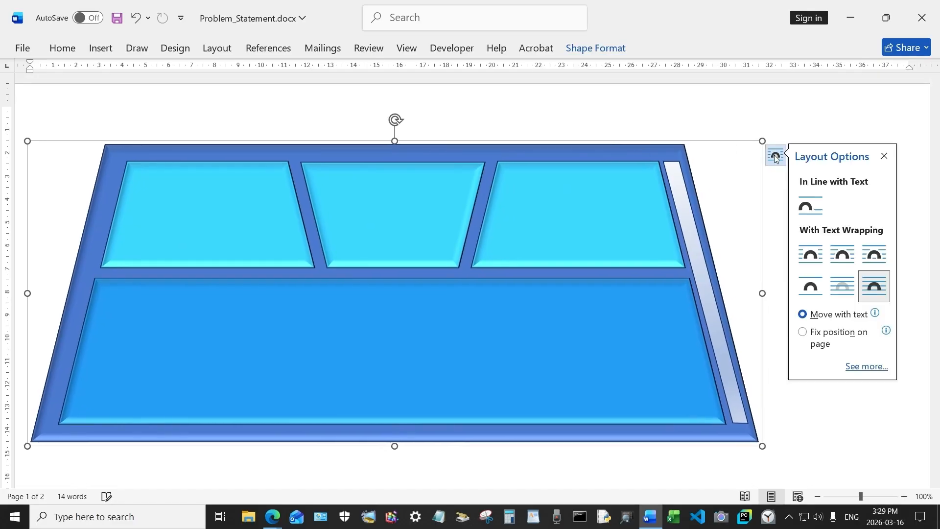
{"action": "left_click", "coordinate": [774, 343]}
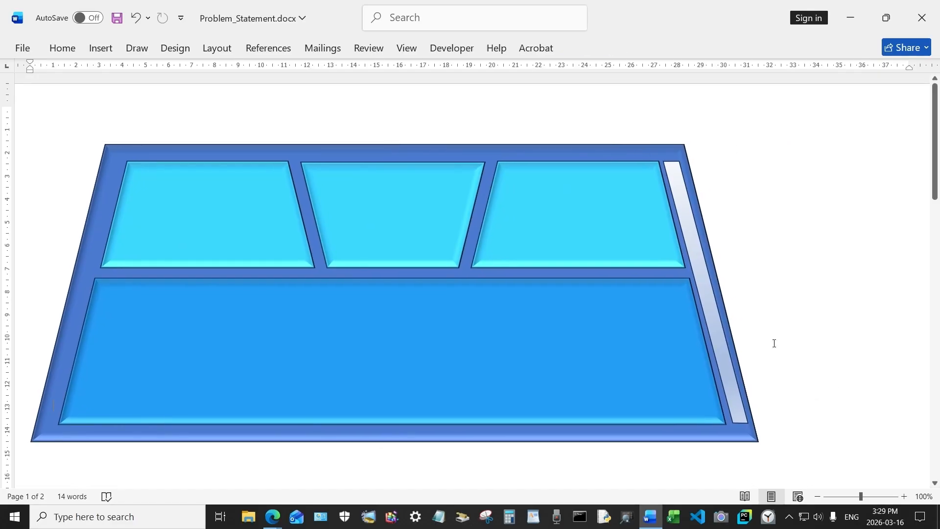
Step: Remove the second gradient stop from the grouped slanted strip's fill and colour the first stop at 0% red
{"action": "left_click", "coordinate": [701, 267]}
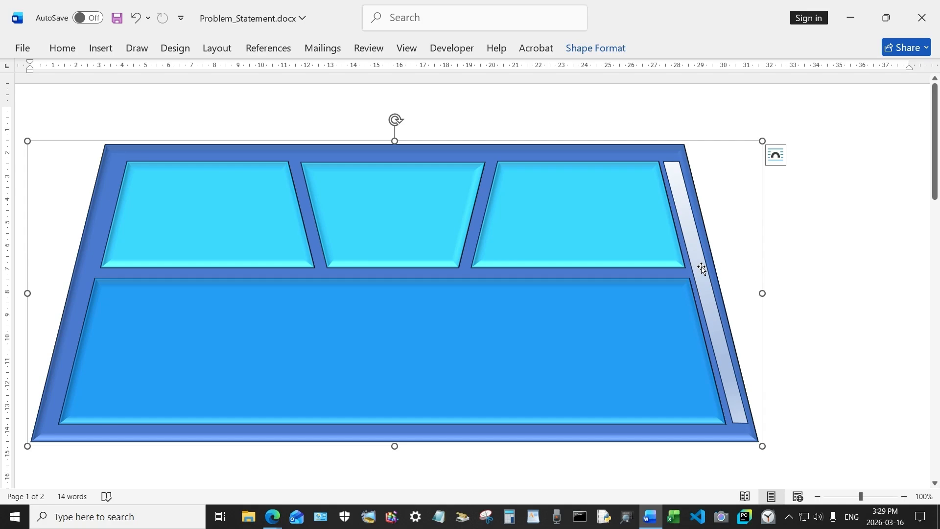
{"action": "scroll", "coordinate": [824, 343], "scroll_direction": "down", "scroll_amount": 15}
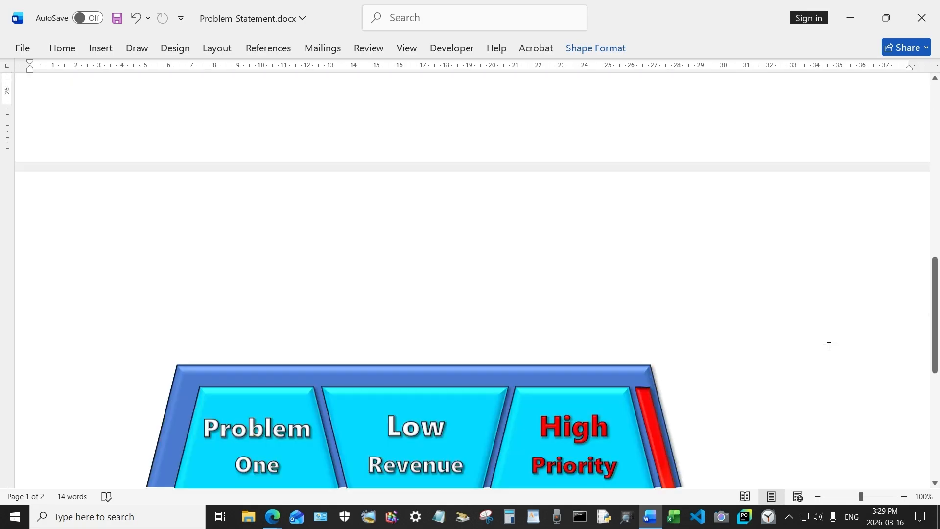
{"action": "scroll", "coordinate": [827, 345], "scroll_direction": "up", "scroll_amount": 12}
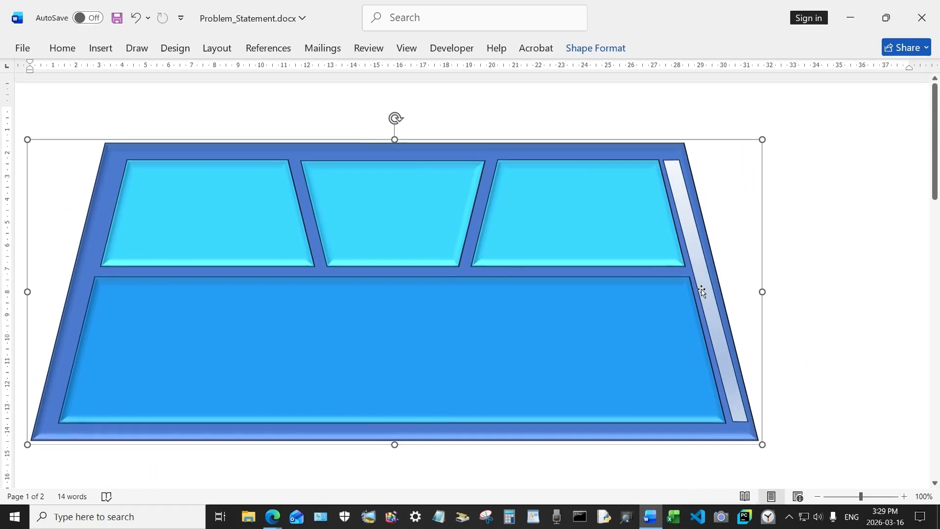
{"action": "left_click", "coordinate": [705, 292]}
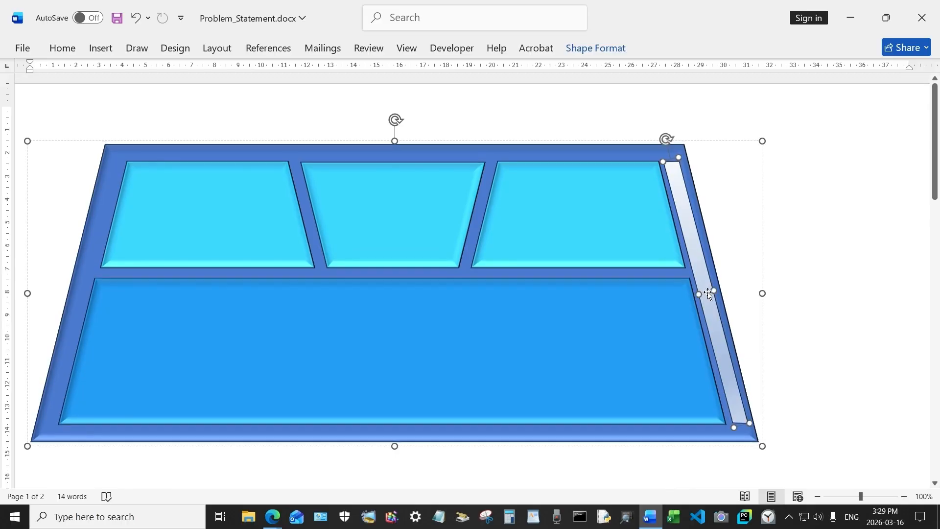
{"action": "left_click", "coordinate": [813, 263]}
{"action": "left_click", "coordinate": [700, 261]}
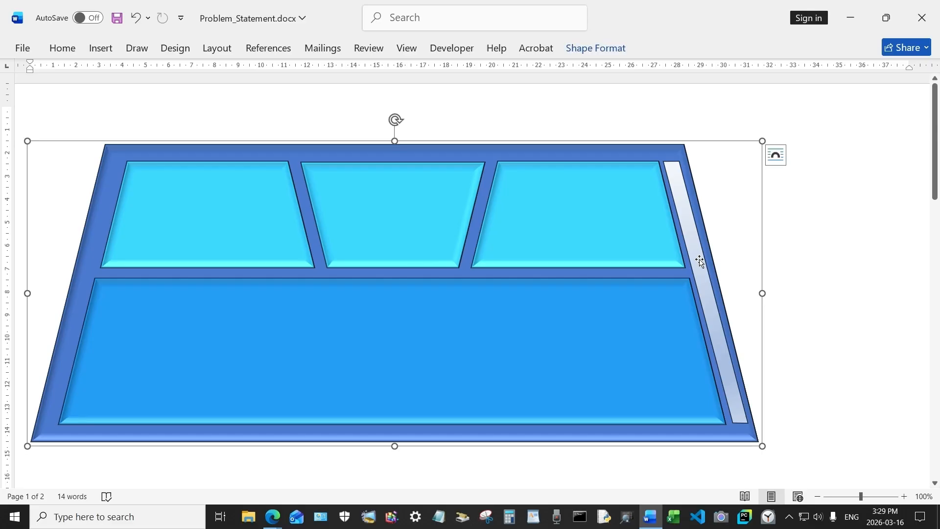
{"action": "left_click", "coordinate": [700, 262]}
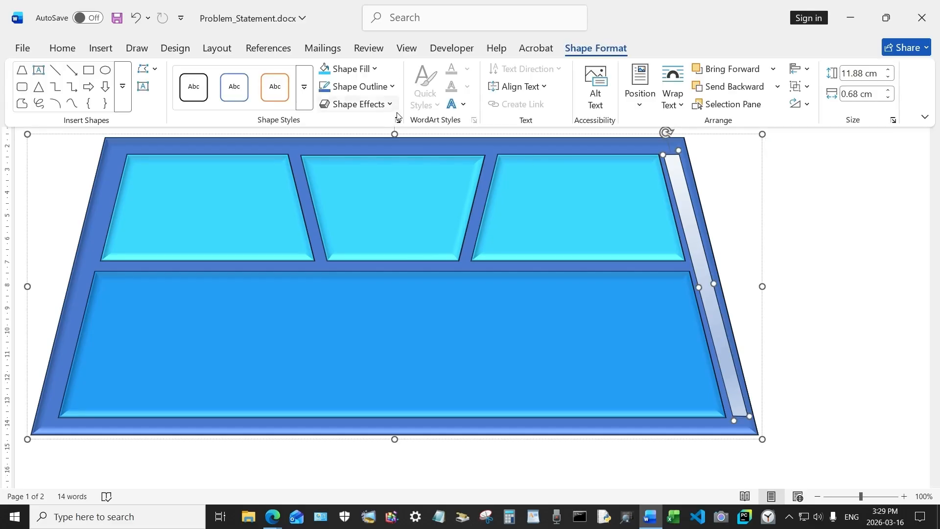
{"action": "left_click", "coordinate": [396, 121]}
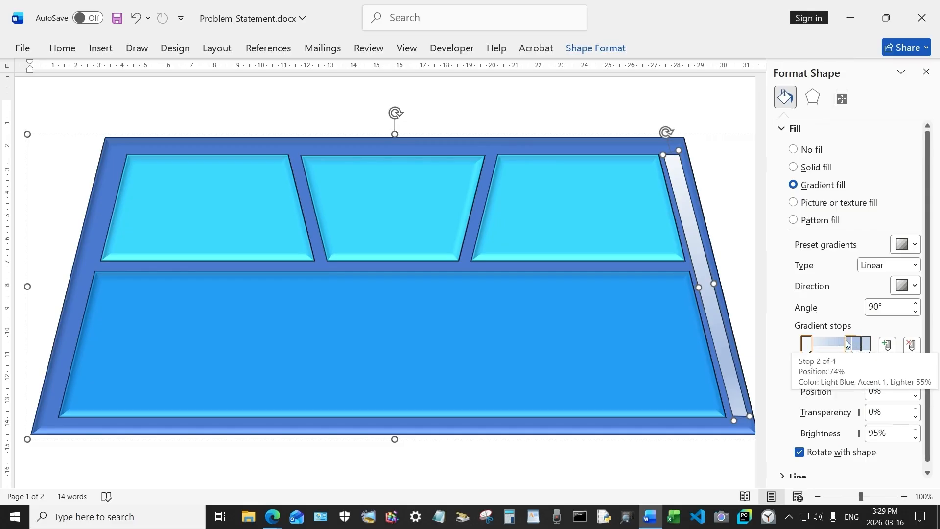
{"action": "left_click_drag", "start_coordinate": [850, 348], "coordinate": [826, 348]}
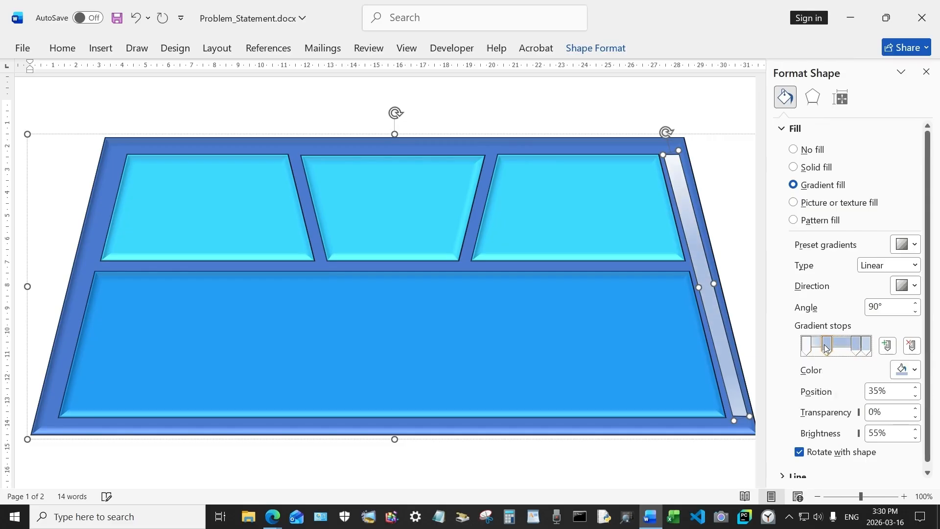
{"action": "key", "text": "Delete"}
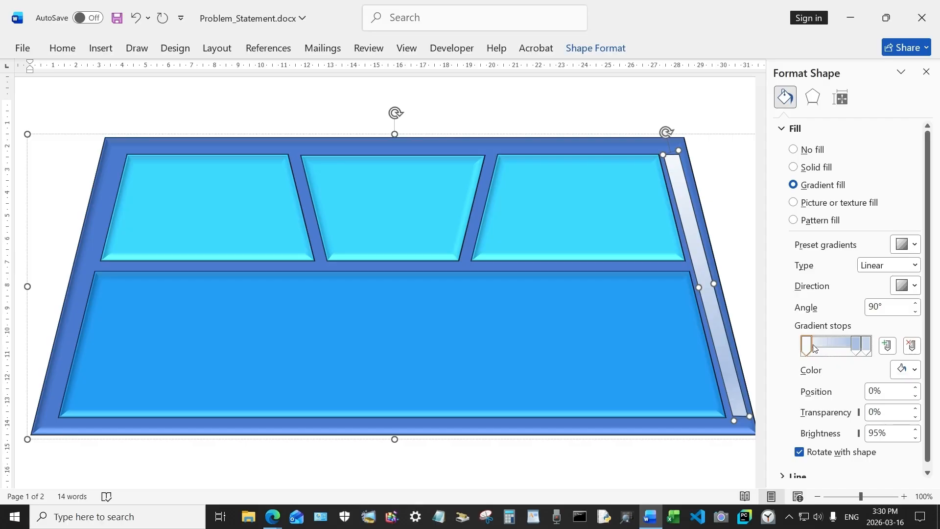
{"action": "left_click", "coordinate": [906, 370]}
{"action": "left_click", "coordinate": [772, 278]}
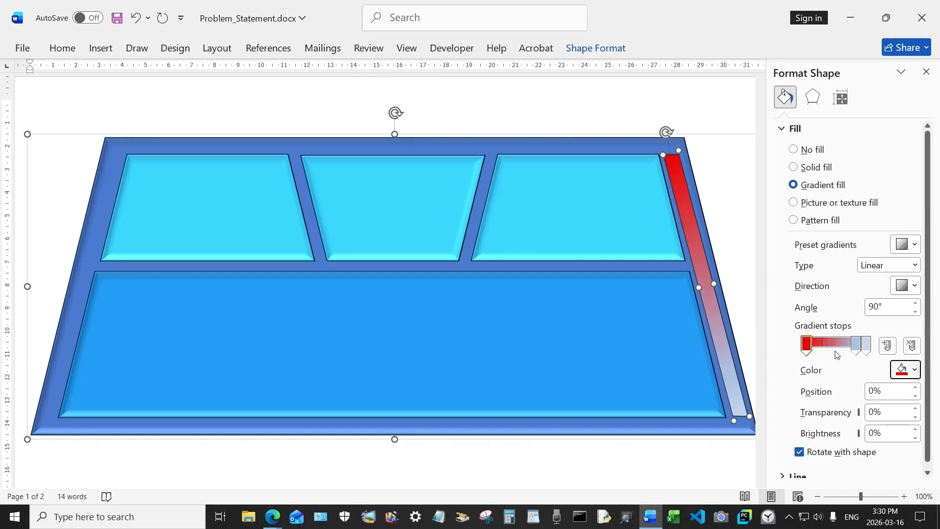
Step: Colour the strip's middle gradient stop orange and shift it towards the centre, then place the last stop at 80% in gold
{"action": "mouse_move", "coordinate": [856, 345]}
{"action": "left_mouse_down"}
{"action": "mouse_move", "coordinate": [833, 346]}
{"action": "mouse_move", "coordinate": [852, 347]}
{"action": "left_mouse_up"}
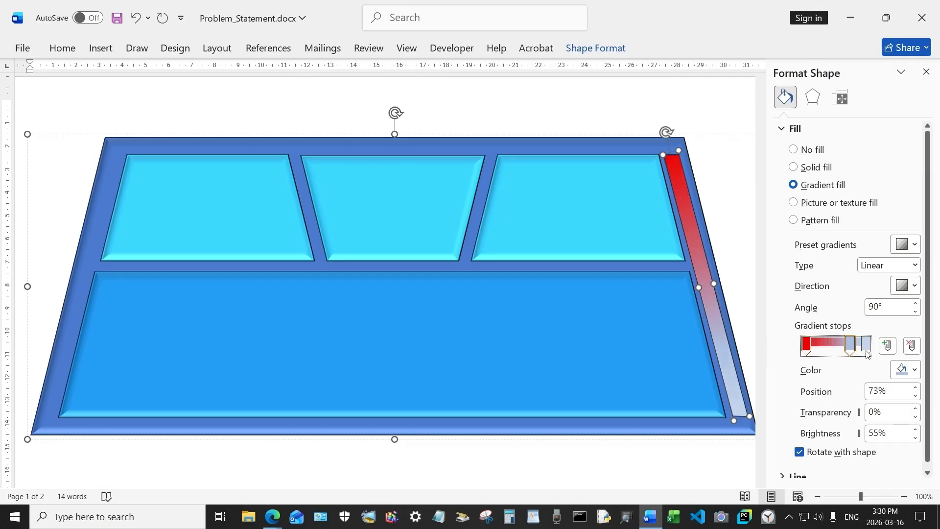
{"action": "left_click", "coordinate": [913, 371]}
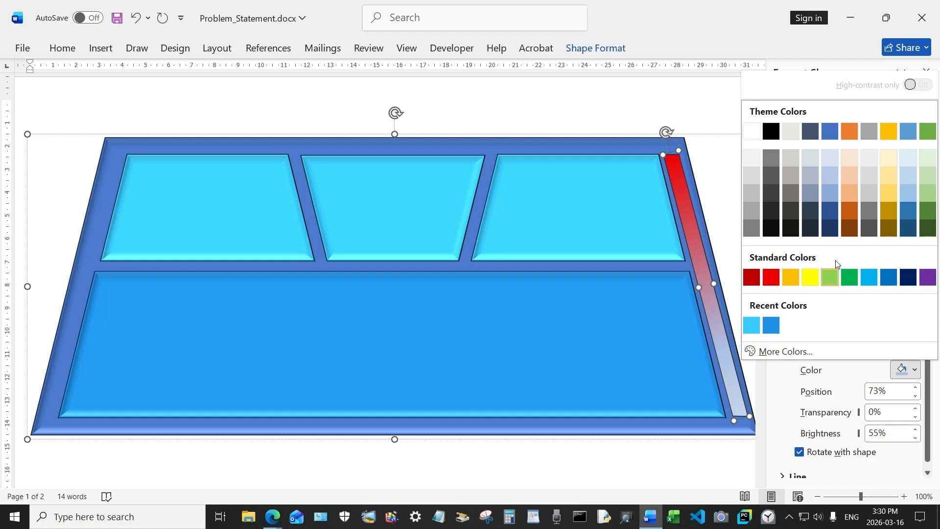
{"action": "left_click", "coordinate": [851, 135]}
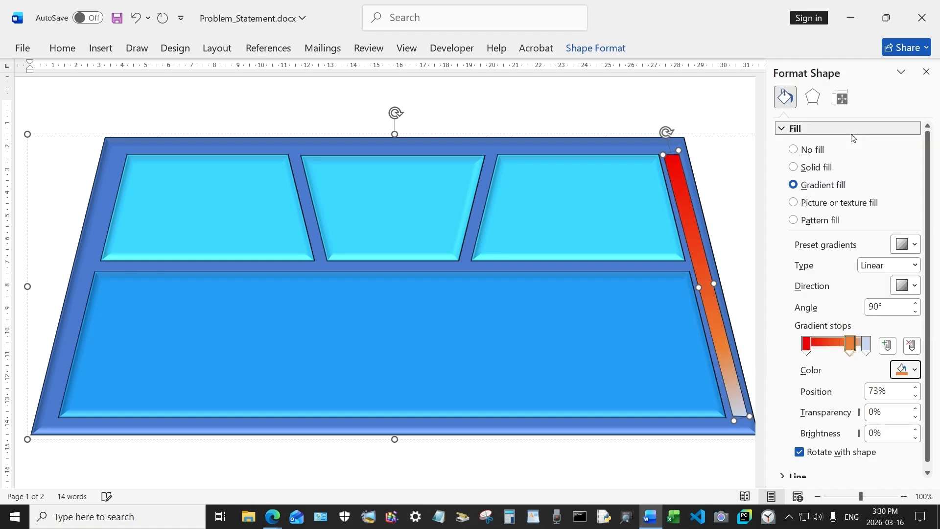
{"action": "mouse_move", "coordinate": [849, 348]}
{"action": "left_mouse_down"}
{"action": "mouse_move", "coordinate": [838, 353]}
{"action": "mouse_move", "coordinate": [864, 346]}
{"action": "mouse_move", "coordinate": [854, 348]}
{"action": "left_mouse_up"}
{"action": "left_click", "coordinate": [914, 371]}
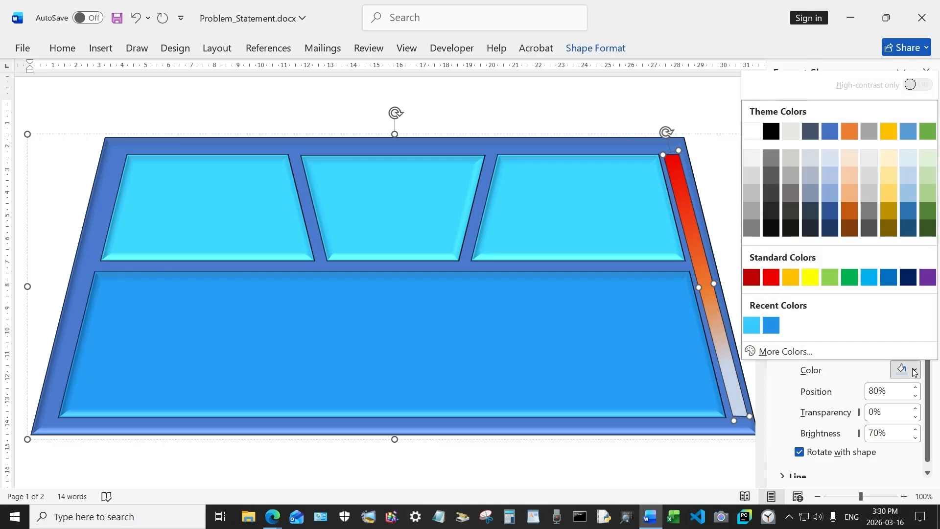
{"action": "left_click", "coordinate": [795, 278]}
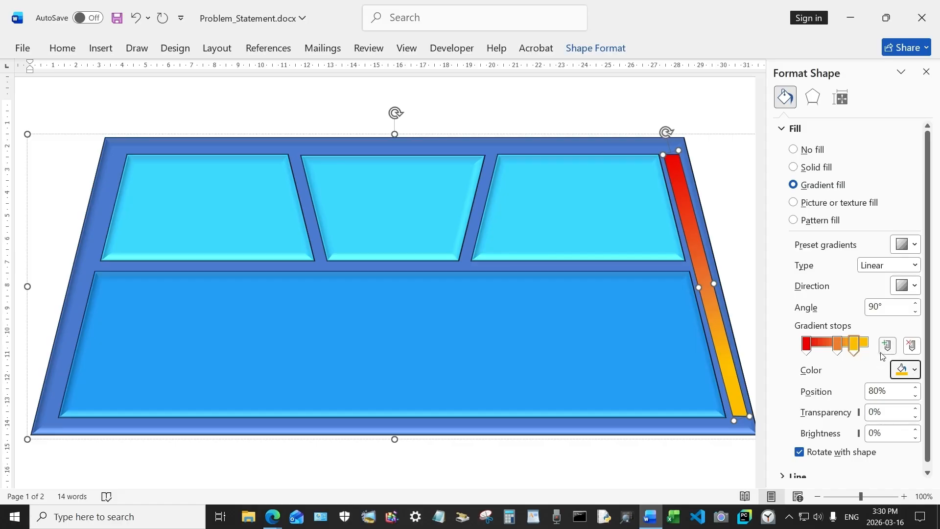
Step: Add a green gradient stop at 96% to the strip's lower end and adjust the stop positions to extend the red at its upper end
{"action": "left_click", "coordinate": [867, 342]}
{"action": "left_click", "coordinate": [914, 371]}
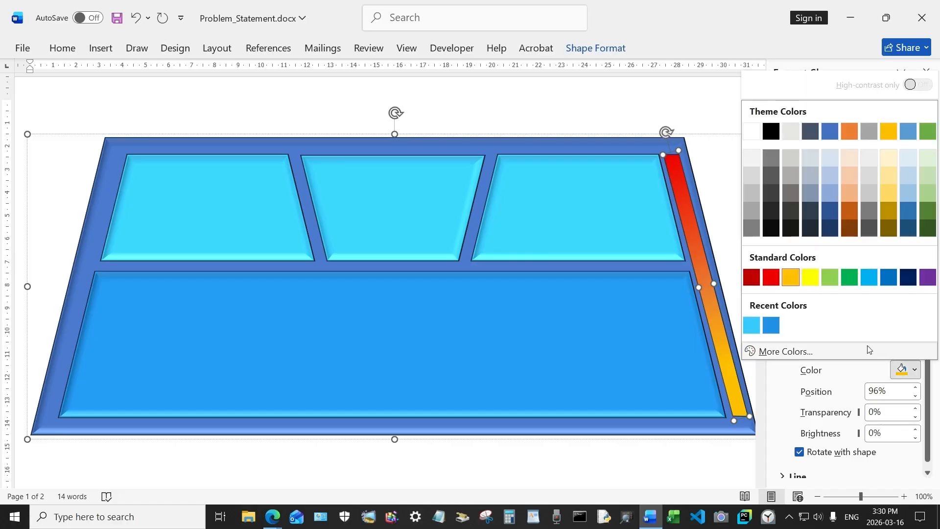
{"action": "left_click", "coordinate": [848, 279]}
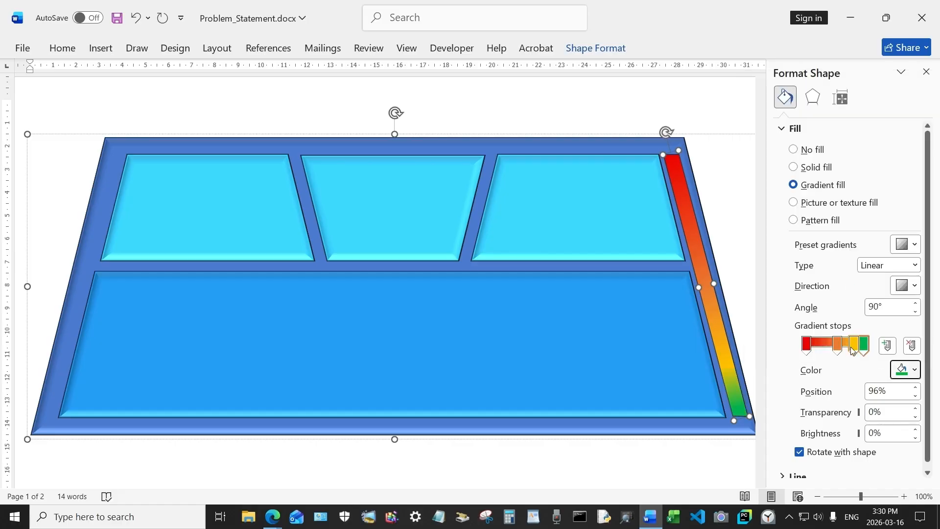
{"action": "left_click_drag", "start_coordinate": [836, 349], "coordinate": [855, 348]}
{"action": "left_click", "coordinate": [399, 431]}
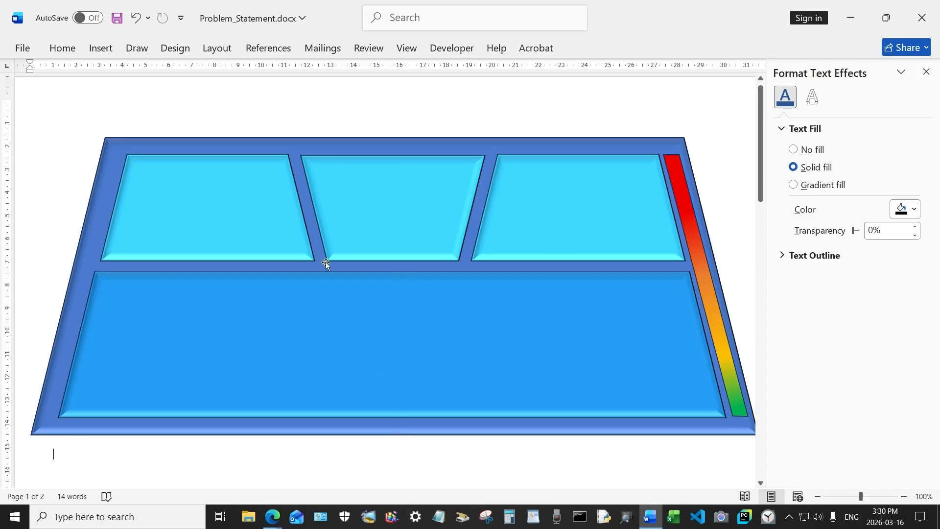
Step: Apply the outer shadow preset Offset: Bottom Right to the group's frame, three upper trapezoids, large lower trapezoid and slanted gradient strip
{"action": "left_click", "coordinate": [266, 216]}
{"action": "left_click", "coordinate": [256, 207]}
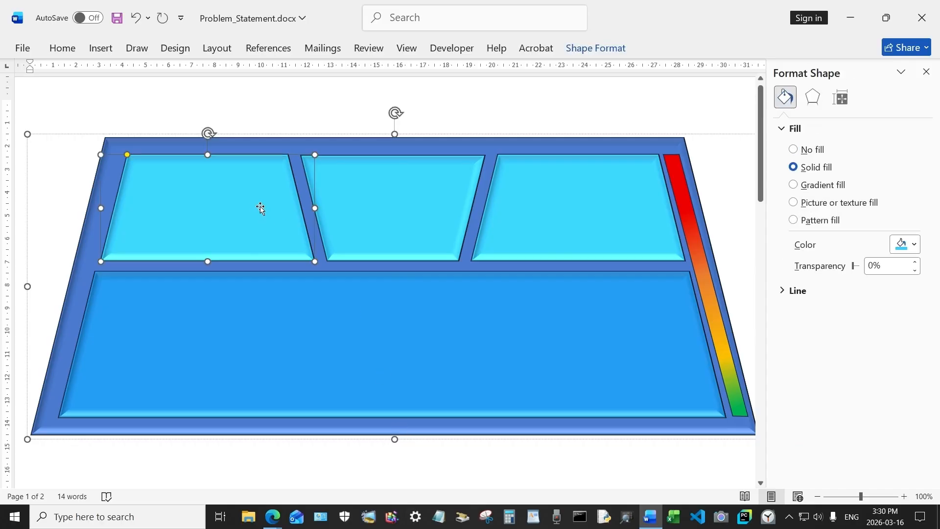
{"action": "left_click", "coordinate": [365, 208], "text": "shift"}
{"action": "left_click", "coordinate": [592, 214], "text": "shift"}
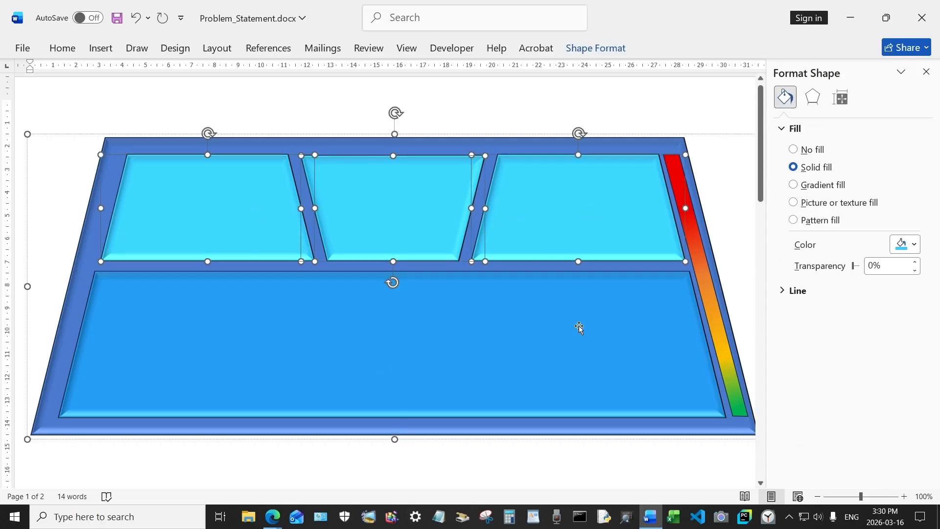
{"action": "left_click", "coordinate": [582, 324], "text": "shift"}
{"action": "left_click", "coordinate": [695, 242], "text": "shift"}
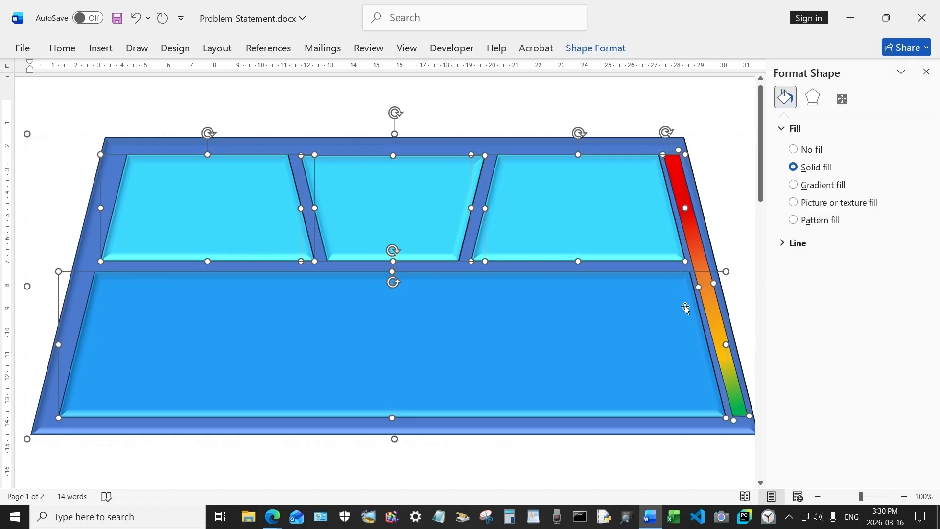
{"action": "left_click", "coordinate": [563, 428], "text": "shift"}
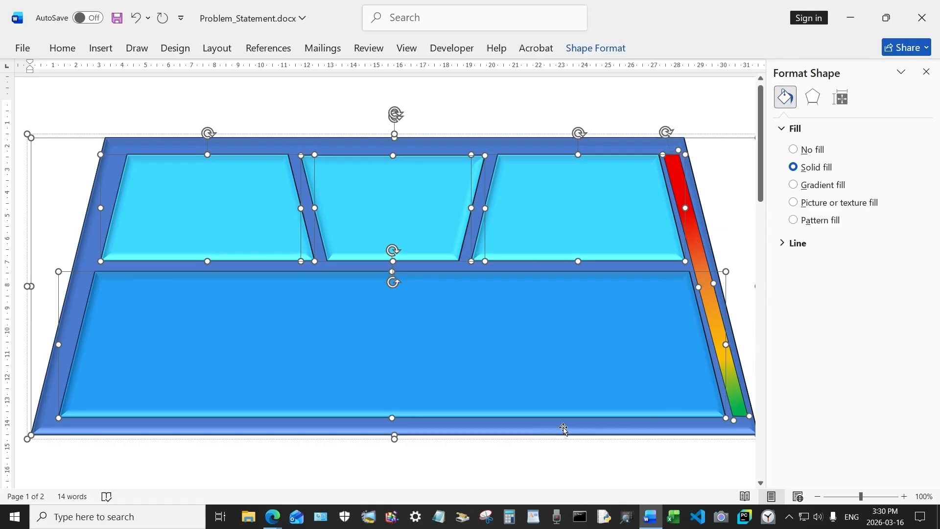
{"action": "left_click", "coordinate": [595, 48]}
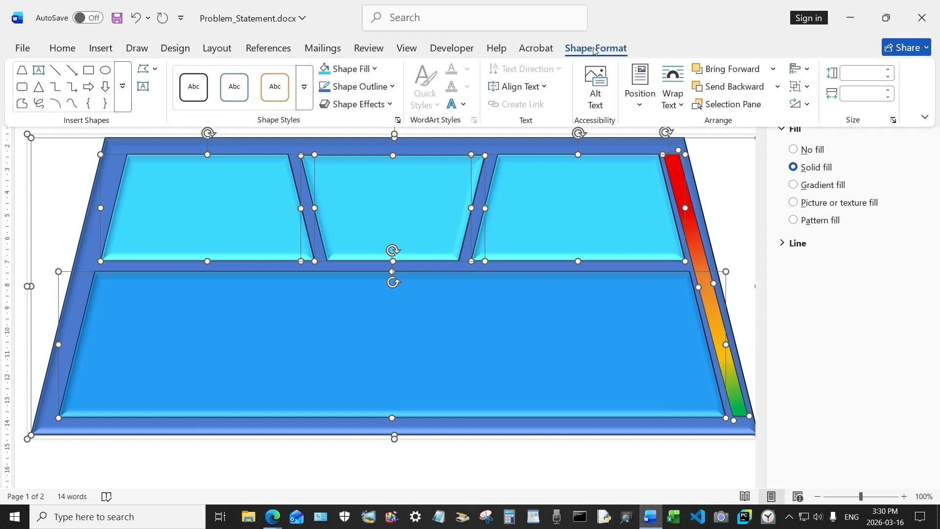
{"action": "left_click", "coordinate": [813, 98]}
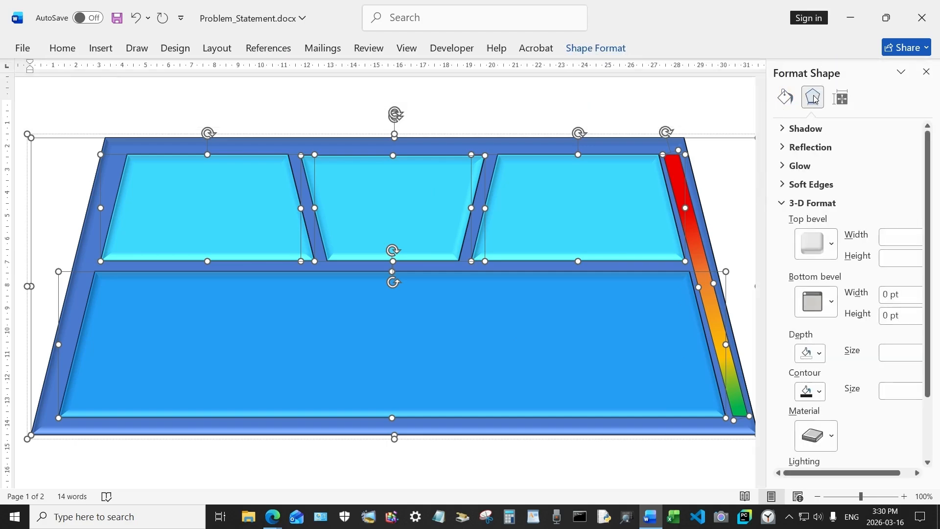
{"action": "left_click", "coordinate": [806, 128]}
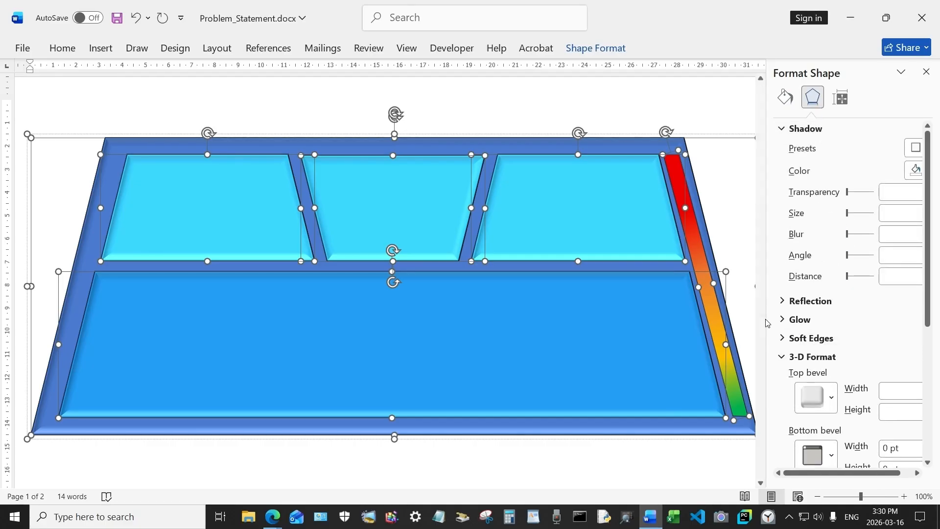
{"action": "left_click_drag", "start_coordinate": [766, 322], "coordinate": [684, 311]}
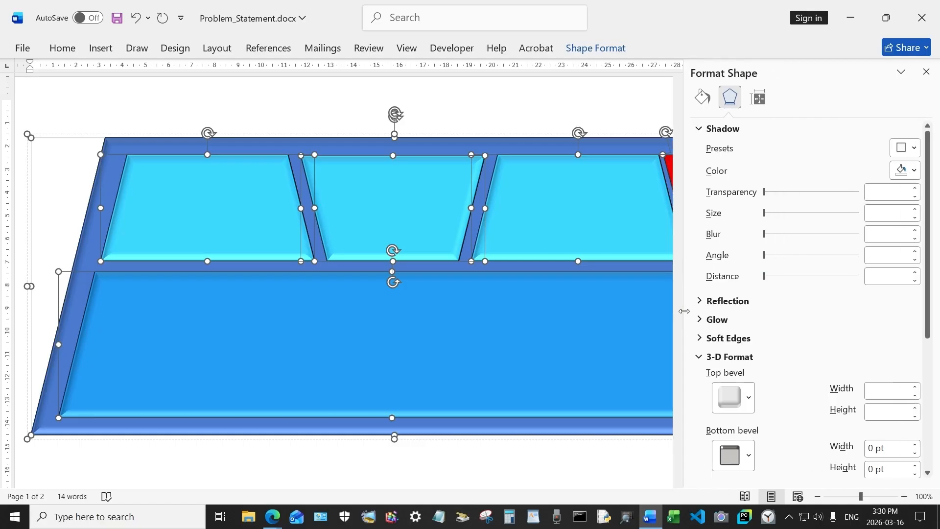
{"action": "left_click", "coordinate": [914, 148]}
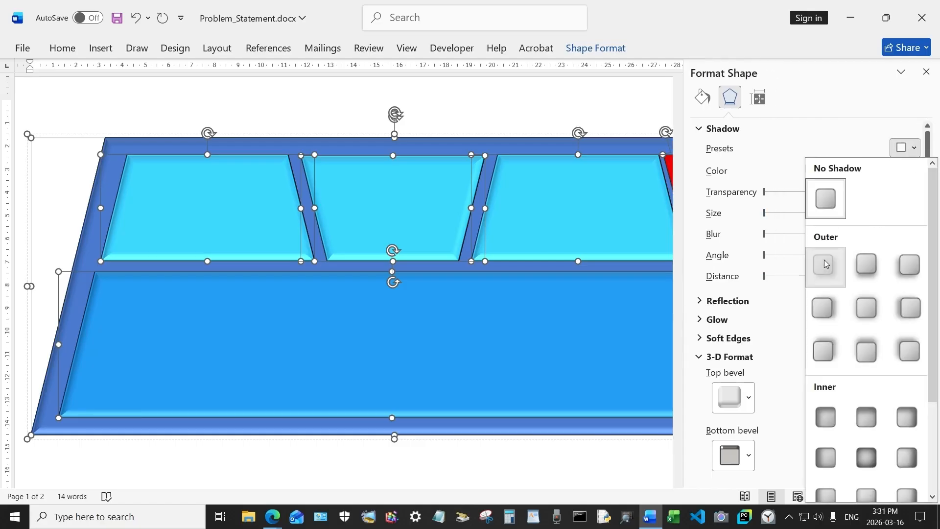
{"action": "left_click", "coordinate": [826, 265]}
{"action": "left_click", "coordinate": [532, 468]}
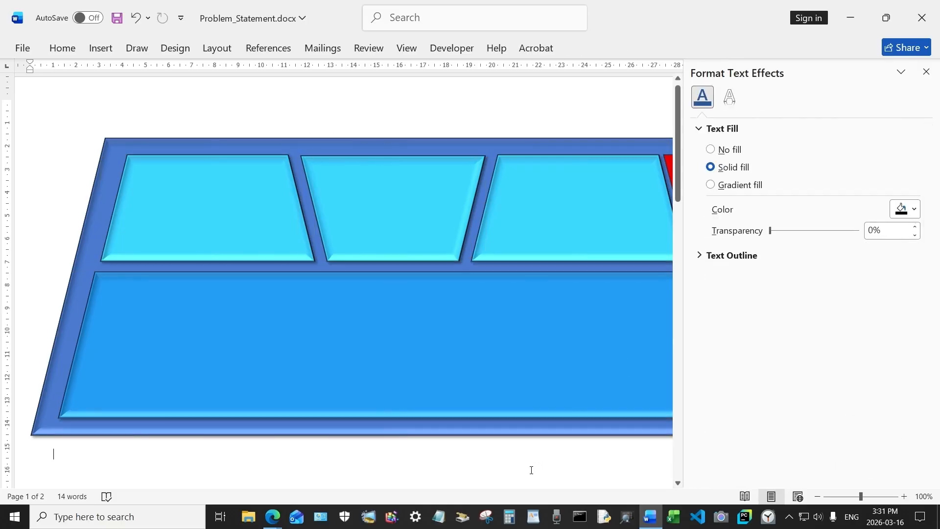
{"action": "left_click", "coordinate": [926, 71]}
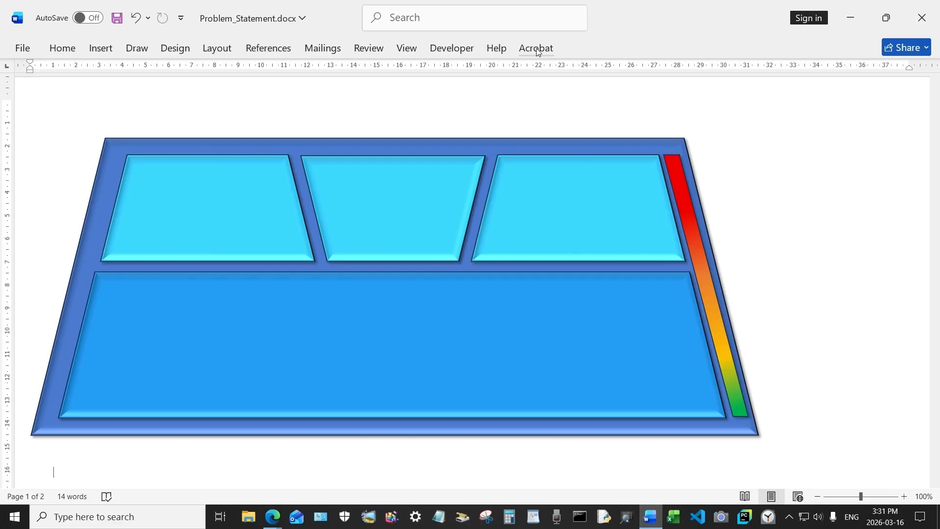
Step: Look through the shadow presets available for the upper middle trapezoid in the group
{"action": "left_click", "coordinate": [559, 182]}
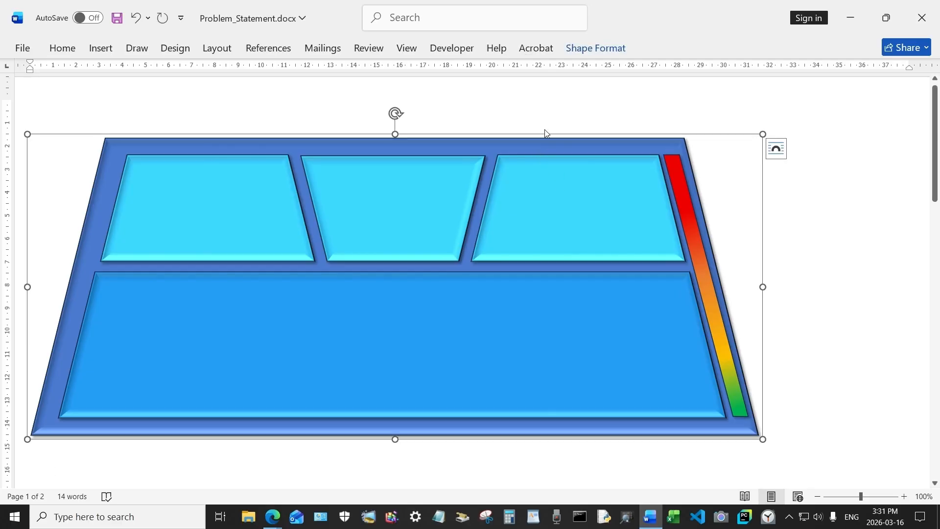
{"action": "left_click", "coordinate": [447, 187]}
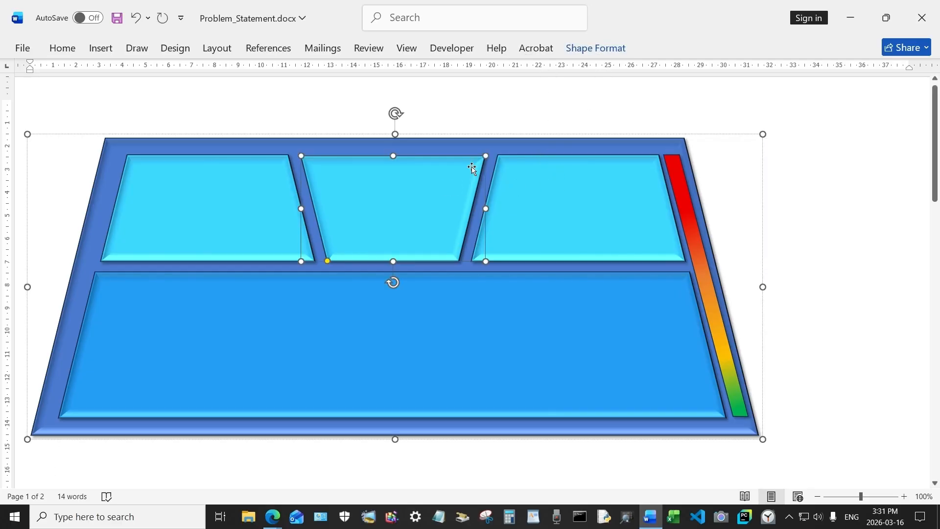
{"action": "left_click", "coordinate": [606, 49]}
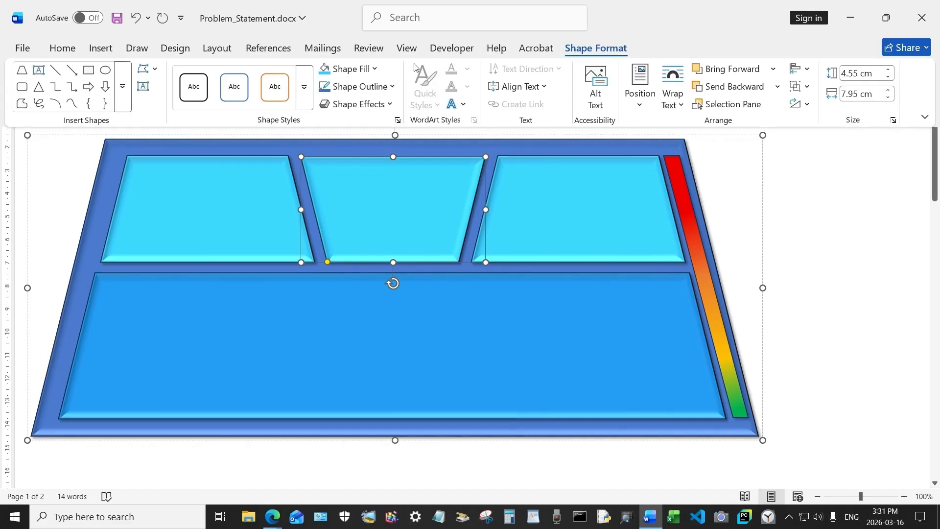
{"action": "left_click", "coordinate": [368, 104]}
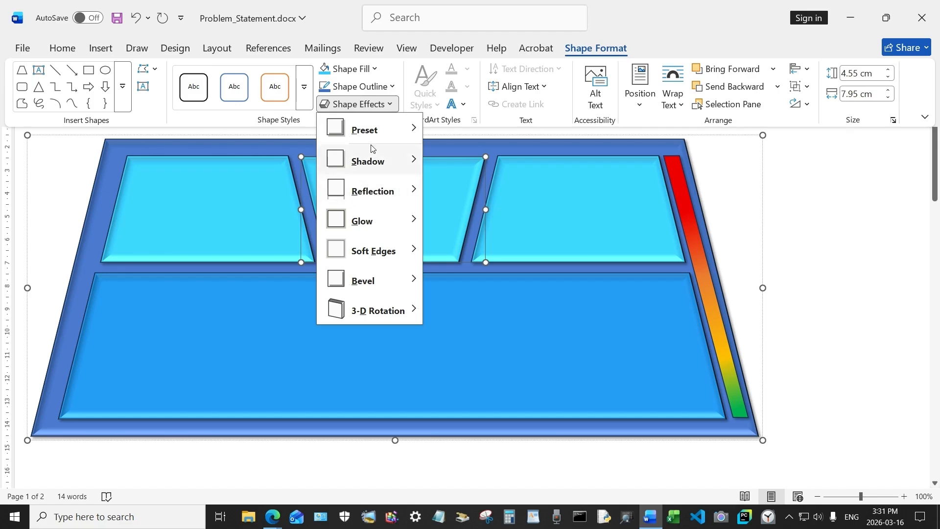
{"action": "mouse_move", "coordinate": [370, 172]}
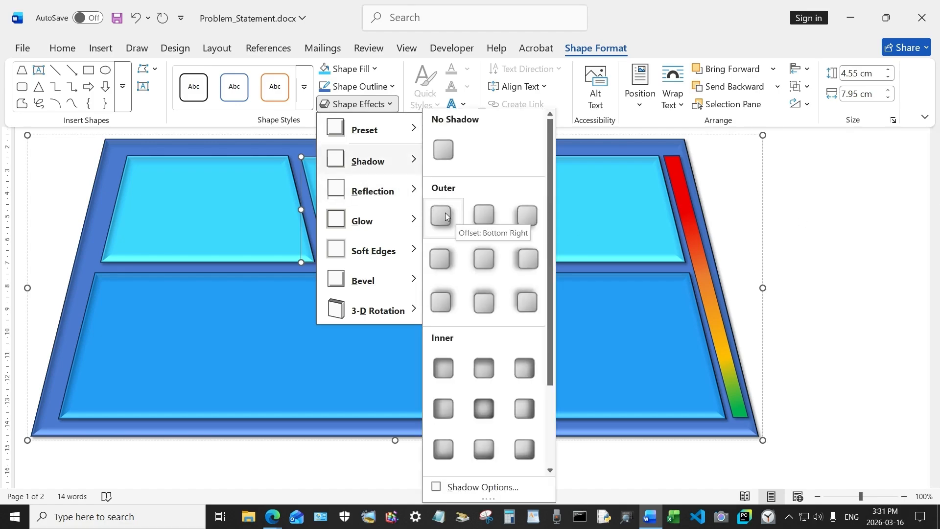
{"action": "left_click", "coordinate": [855, 201]}
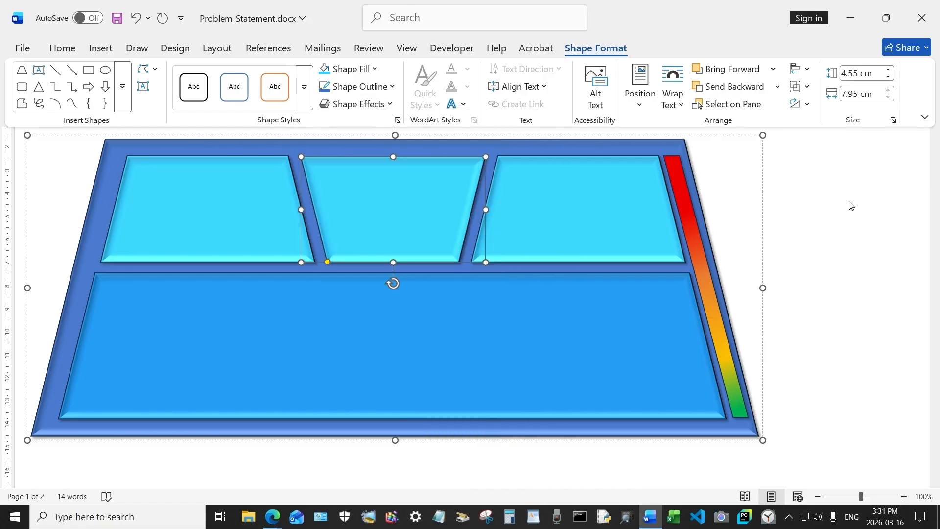
{"action": "left_click", "coordinate": [826, 203]}
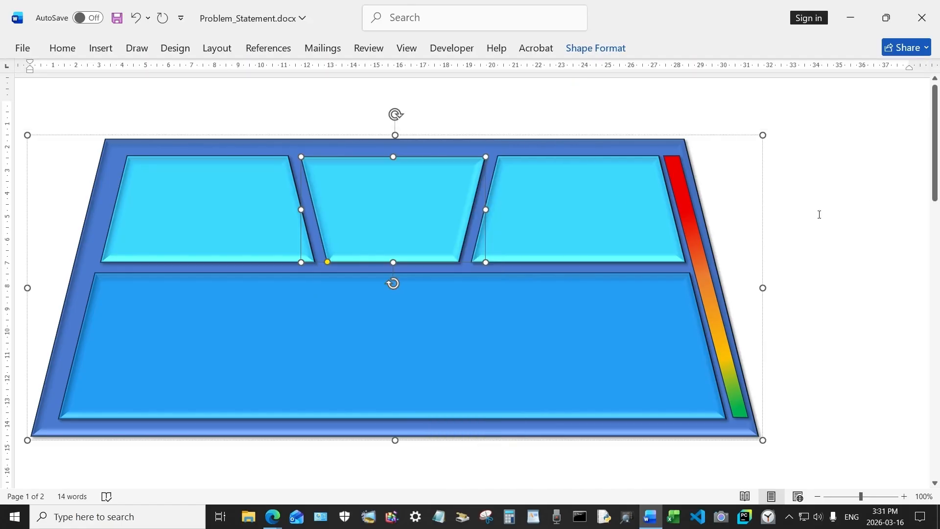
Step: Compare the diagram's slanted gradient strip with the strip in the finished sample on page 2
{"action": "left_click", "coordinate": [692, 224]}
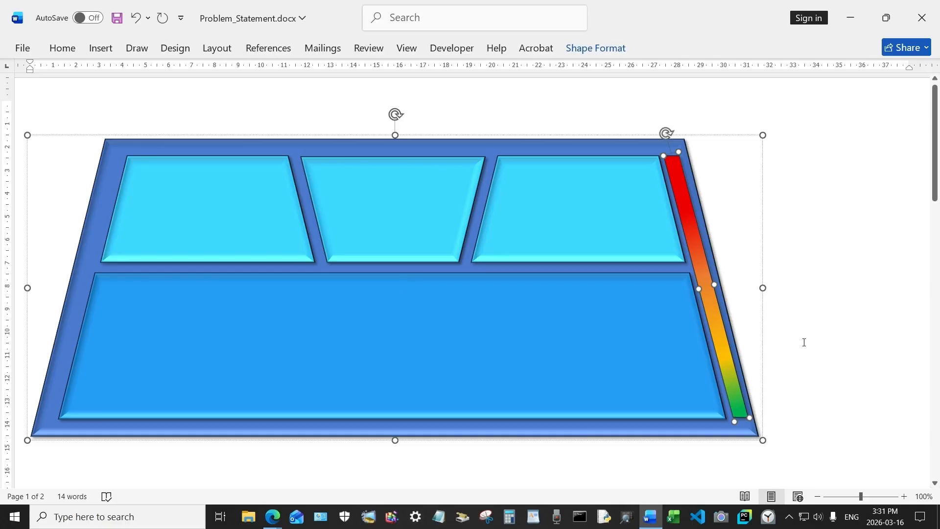
{"action": "scroll", "coordinate": [803, 340], "scroll_direction": "down", "scroll_amount": 3}
{"action": "scroll", "coordinate": [804, 343], "scroll_direction": "down", "scroll_amount": 10}
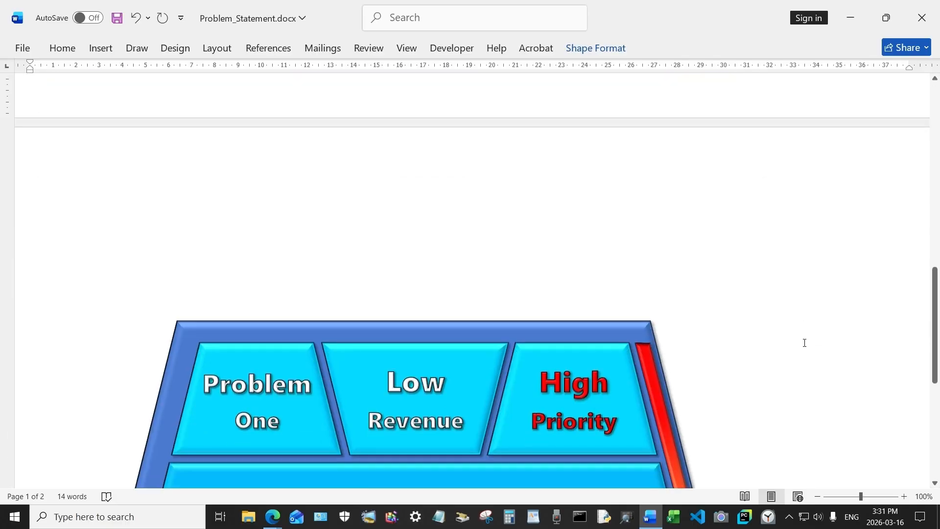
{"action": "scroll", "coordinate": [804, 342], "scroll_direction": "down", "scroll_amount": 2}
{"action": "scroll", "coordinate": [802, 341], "scroll_direction": "up", "scroll_amount": 14}
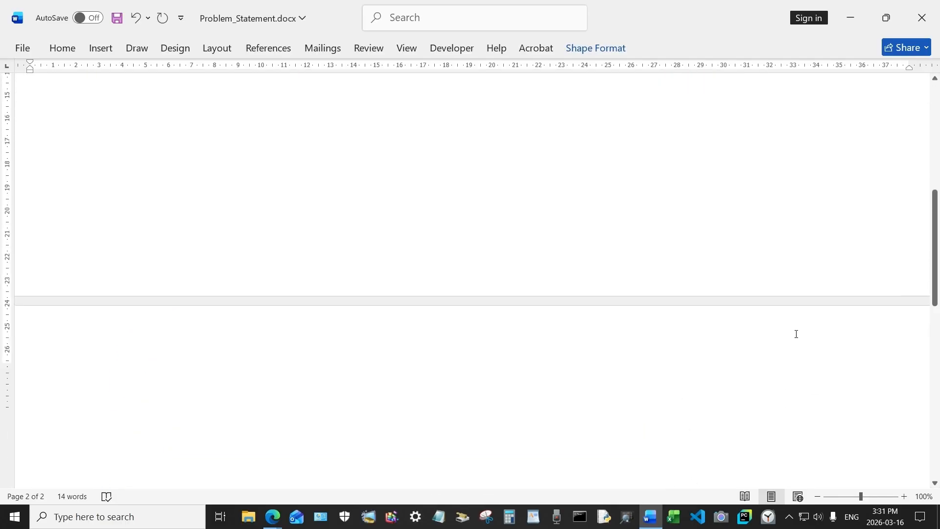
{"action": "scroll", "coordinate": [766, 316], "scroll_direction": "up", "scroll_amount": 3}
{"action": "scroll", "coordinate": [762, 311], "scroll_direction": "down", "scroll_amount": 10}
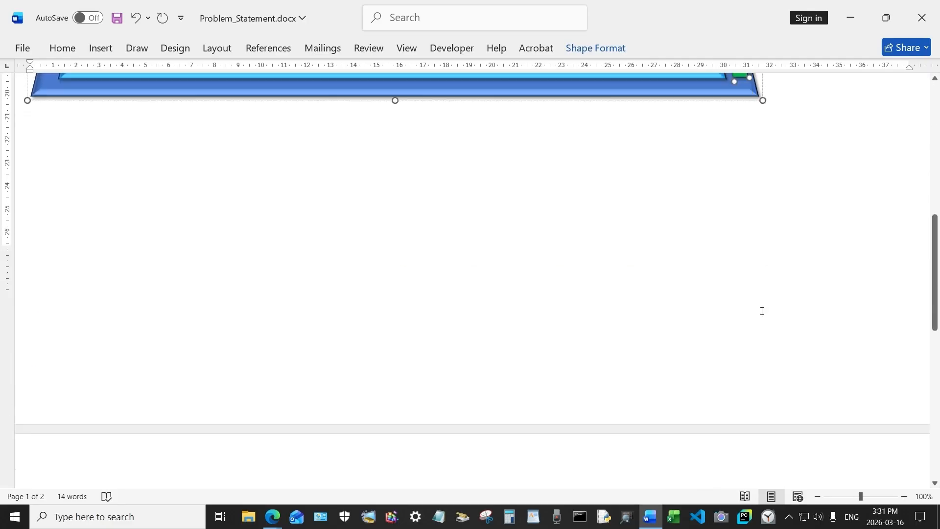
{"action": "scroll", "coordinate": [762, 311], "scroll_direction": "down", "scroll_amount": 4}
Step: Examine the fill, shadow and top bevel settings of the slanted strip in the finished sample
{"action": "left_click", "coordinate": [673, 295]}
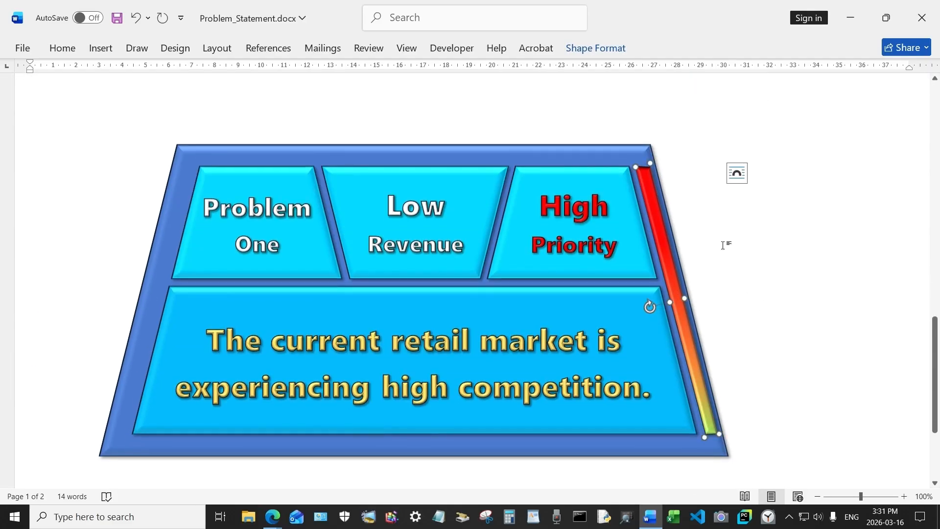
{"action": "left_click", "coordinate": [596, 48]}
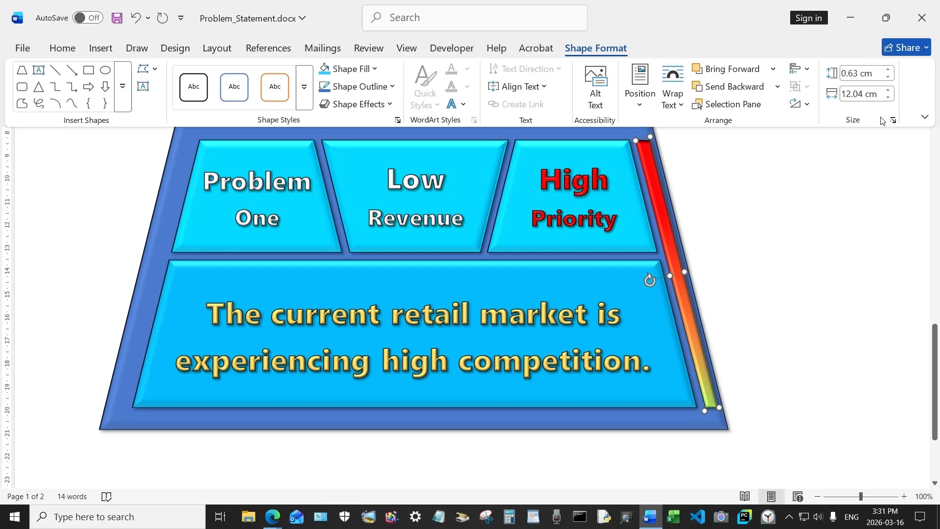
{"action": "left_click", "coordinate": [621, 52]}
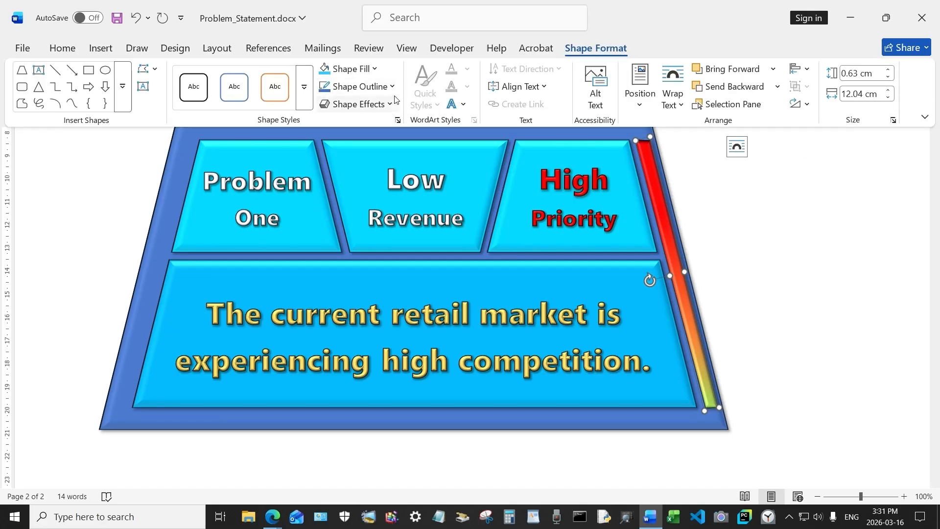
{"action": "left_click", "coordinate": [398, 120]}
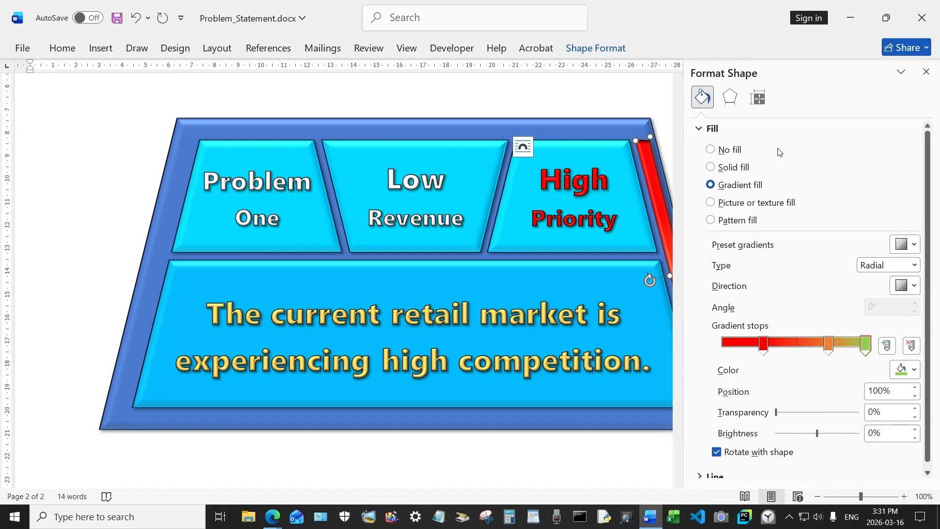
{"action": "left_click", "coordinate": [732, 98]}
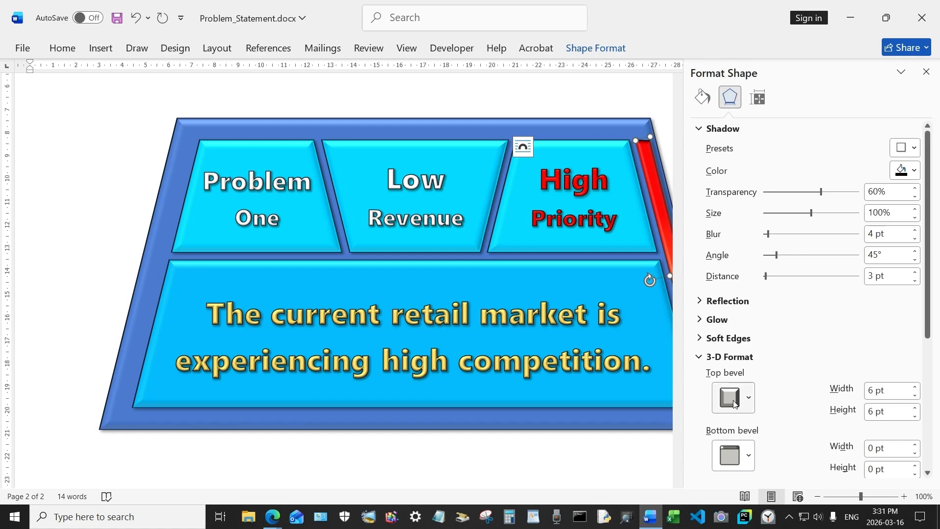
{"action": "left_click", "coordinate": [926, 71]}
{"action": "left_click", "coordinate": [822, 158]}
Step: Apply a top bevel 12 pt wide and 4 pt high to the slanted gradient strip in the page 1 diagram
{"action": "scroll", "coordinate": [820, 160], "scroll_direction": "up", "scroll_amount": 20}
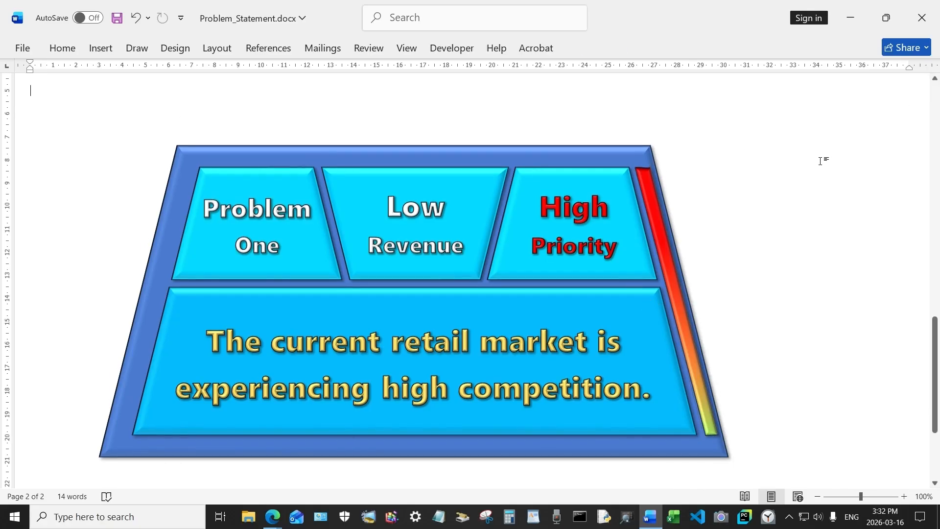
{"action": "scroll", "coordinate": [817, 161], "scroll_direction": "up", "scroll_amount": 4}
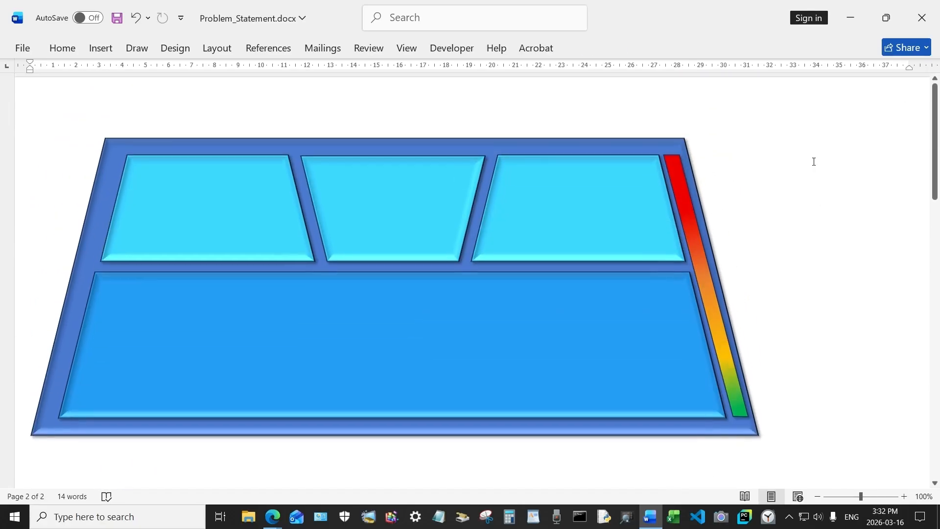
{"action": "left_click", "coordinate": [691, 219]}
{"action": "left_click", "coordinate": [689, 219]}
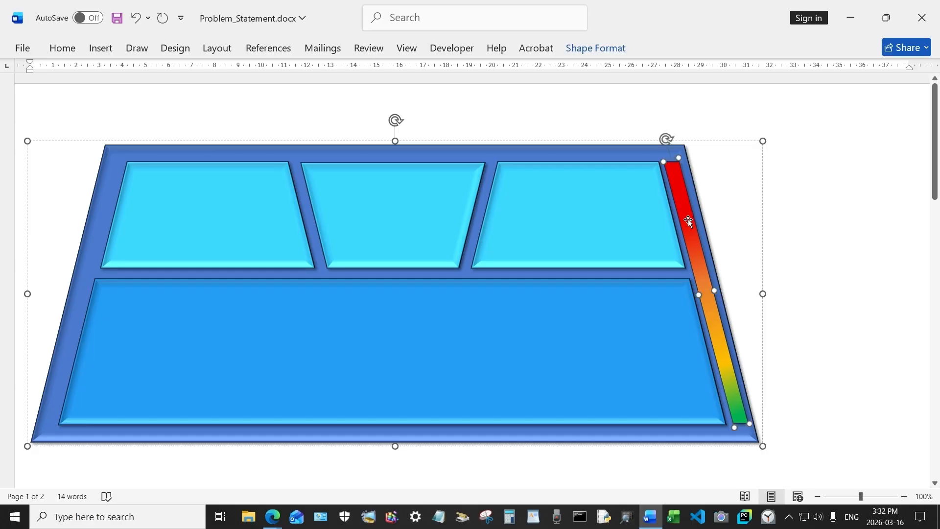
{"action": "left_click", "coordinate": [611, 53]}
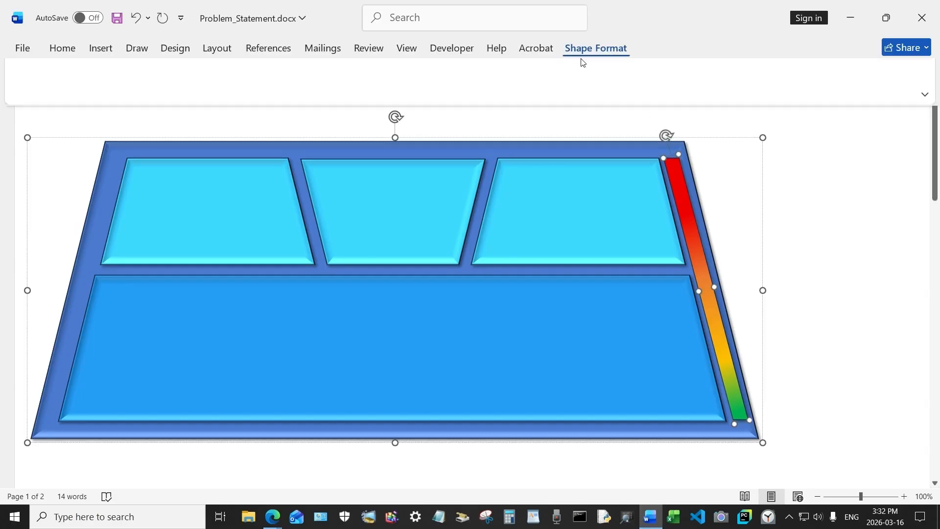
{"action": "left_click", "coordinate": [397, 120]}
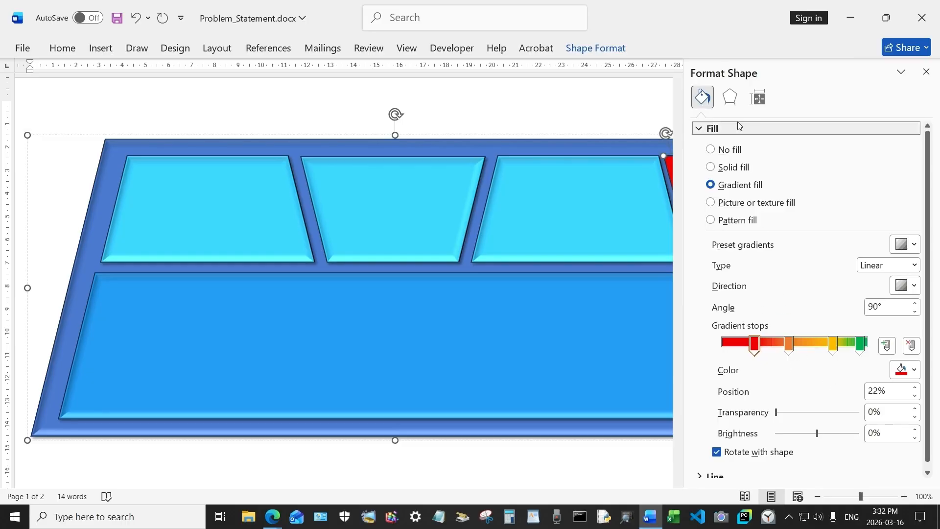
{"action": "left_click", "coordinate": [729, 97]}
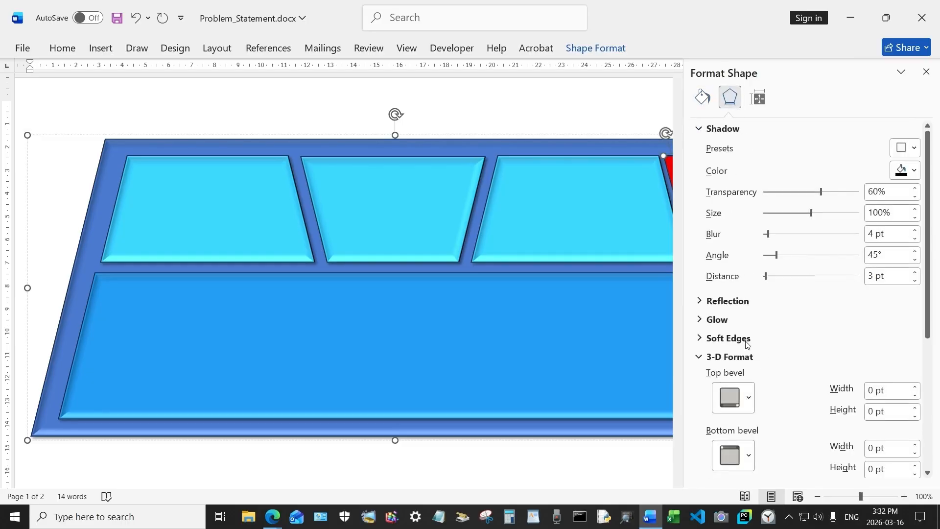
{"action": "left_click", "coordinate": [747, 399]}
{"action": "left_click", "coordinate": [782, 324]}
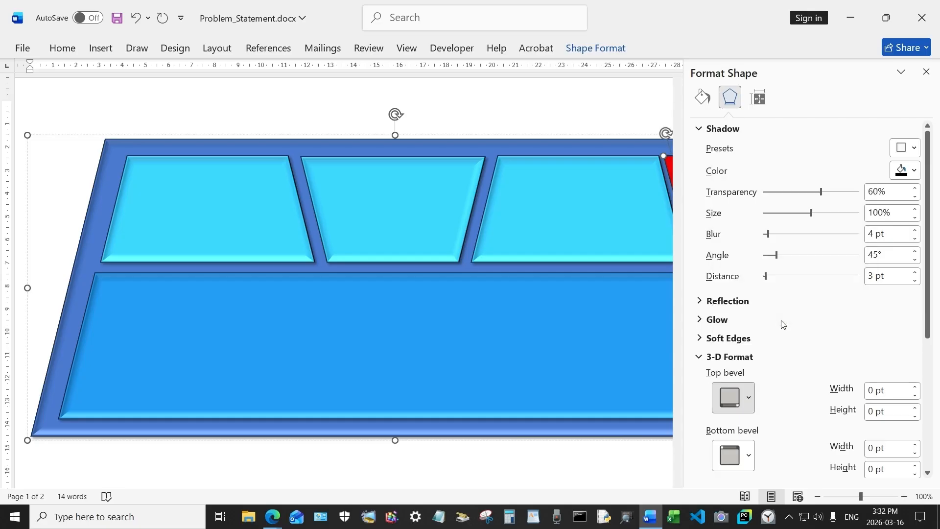
{"action": "left_click", "coordinate": [579, 476]}
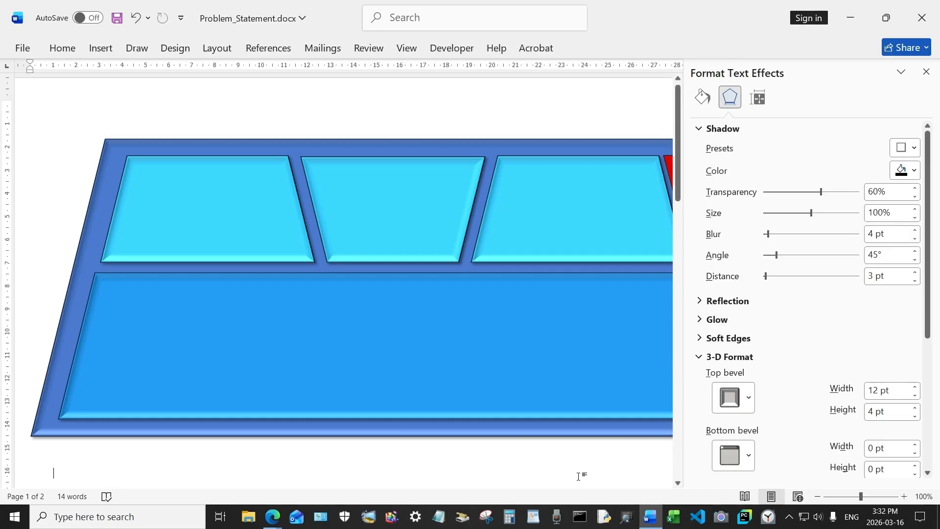
Step: Draw a text box about 5.3 cm wide and 3 cm high inside the first upper trapezoid of the page 1 diagram
{"action": "left_click", "coordinate": [925, 72]}
{"action": "scroll", "coordinate": [738, 283], "scroll_direction": "down", "scroll_amount": 10}
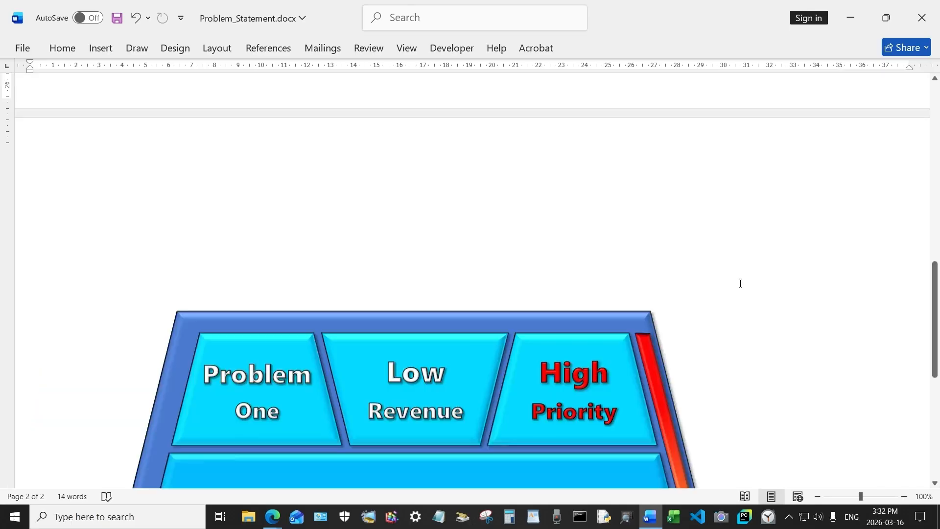
{"action": "scroll", "coordinate": [738, 283], "scroll_direction": "up", "scroll_amount": 10}
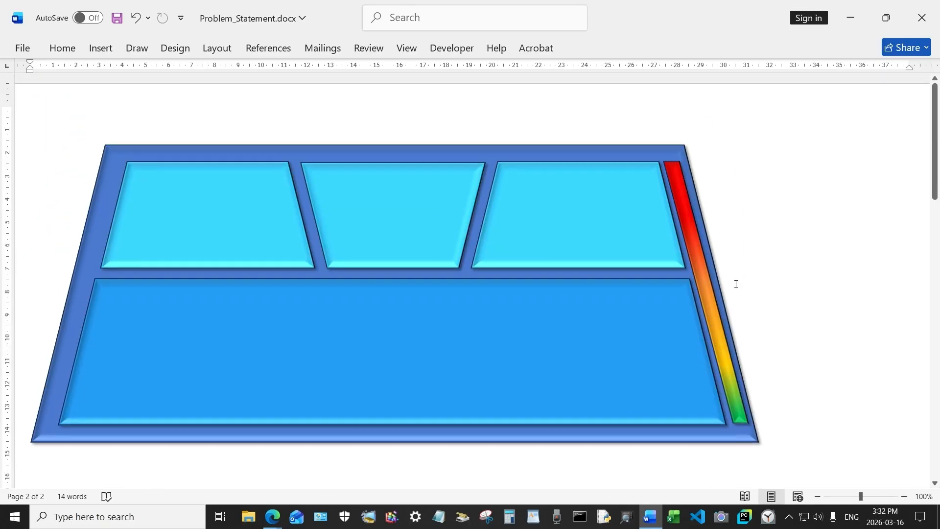
{"action": "left_click", "coordinate": [100, 48]}
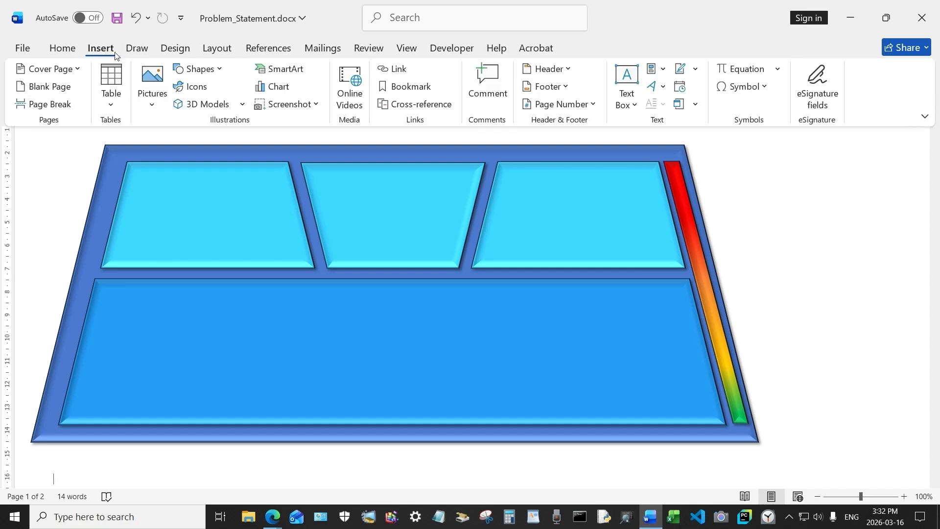
{"action": "left_click", "coordinate": [196, 69]}
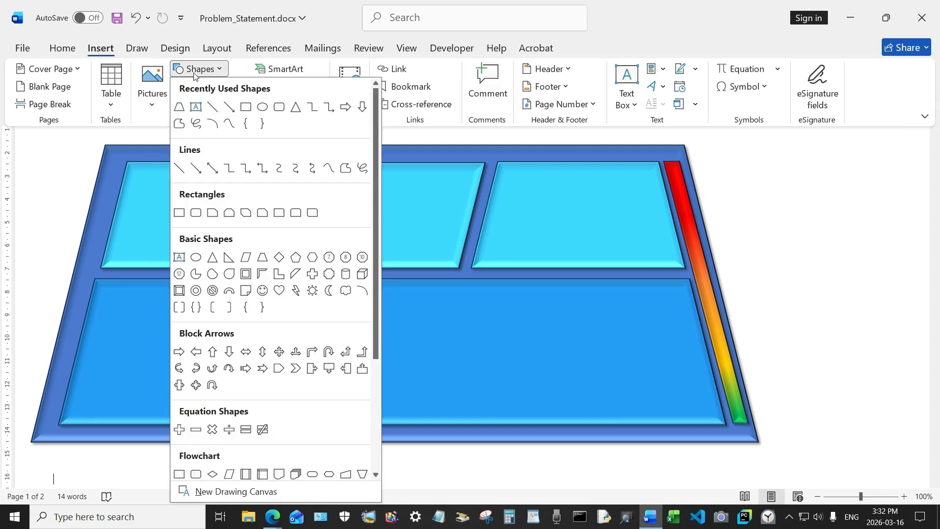
{"action": "left_click", "coordinate": [195, 107]}
{"action": "left_click_drag", "start_coordinate": [143, 178], "coordinate": [267, 248]}
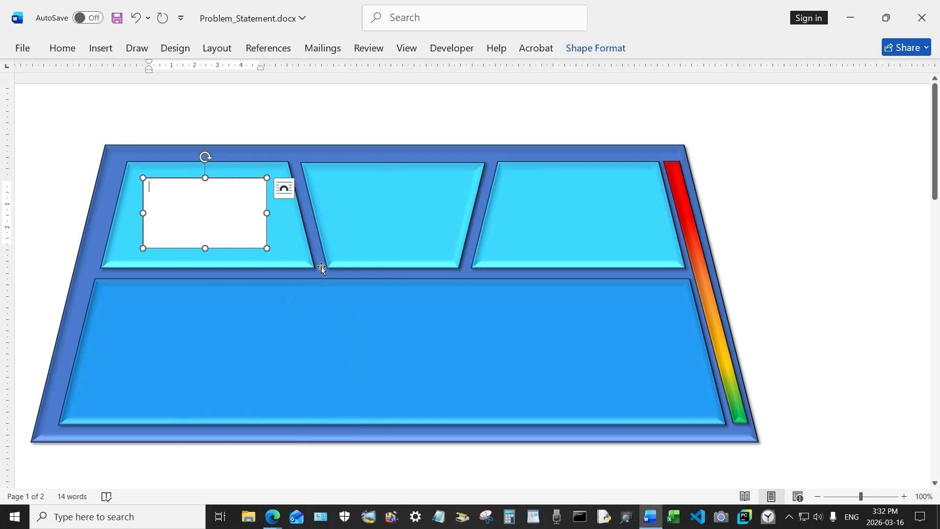
Step: Enter "Problem" and "One" on separate lines in the new text box, following the finished sample
{"action": "scroll", "coordinate": [386, 432], "scroll_direction": "down", "scroll_amount": 15}
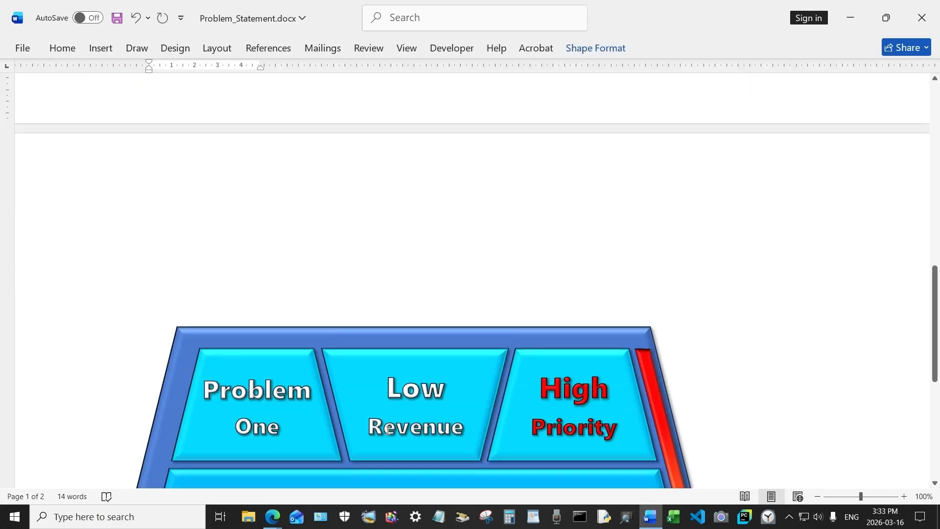
{"action": "scroll", "coordinate": [388, 429], "scroll_direction": "up", "scroll_amount": 15}
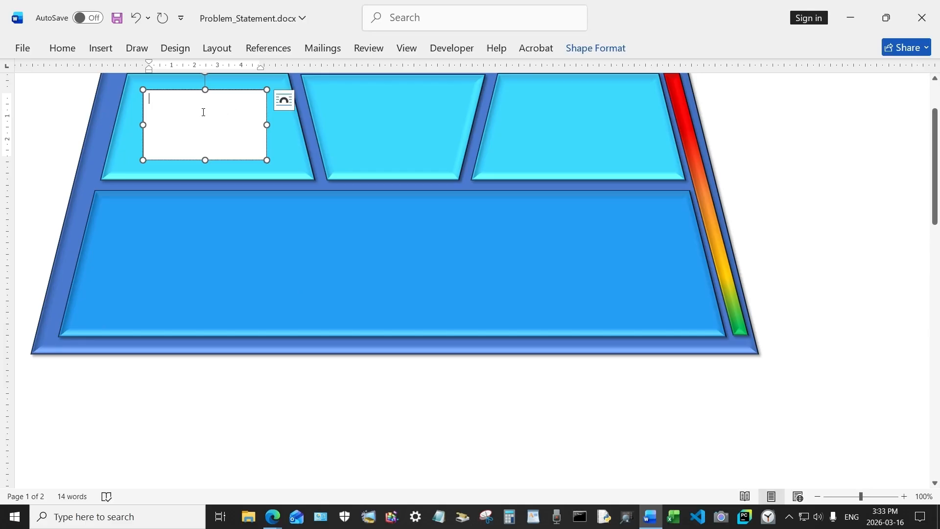
{"action": "type", "text": "Problem"}
{"action": "key", "text": "Return"}
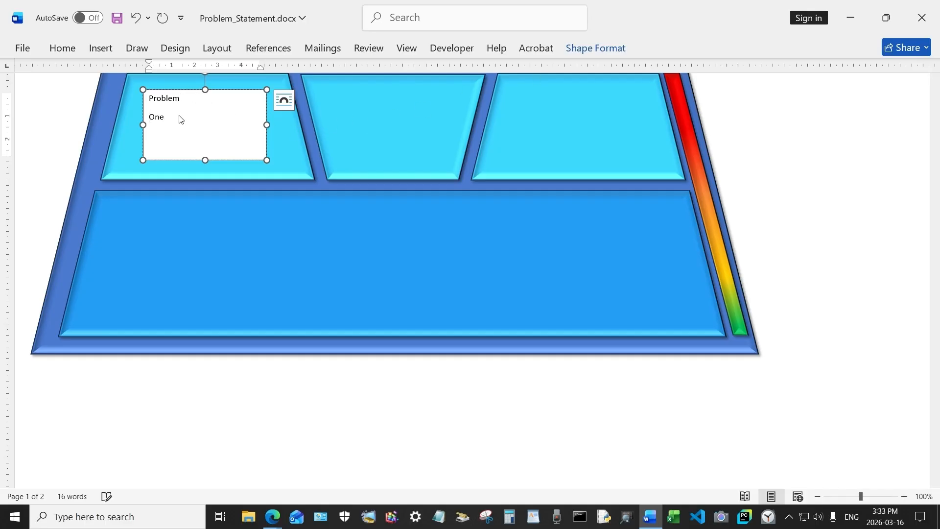
Step: Centre both lines of the text box and set their font to Segoe UI Black
{"action": "left_click_drag", "start_coordinate": [142, 116], "coordinate": [138, 96]}
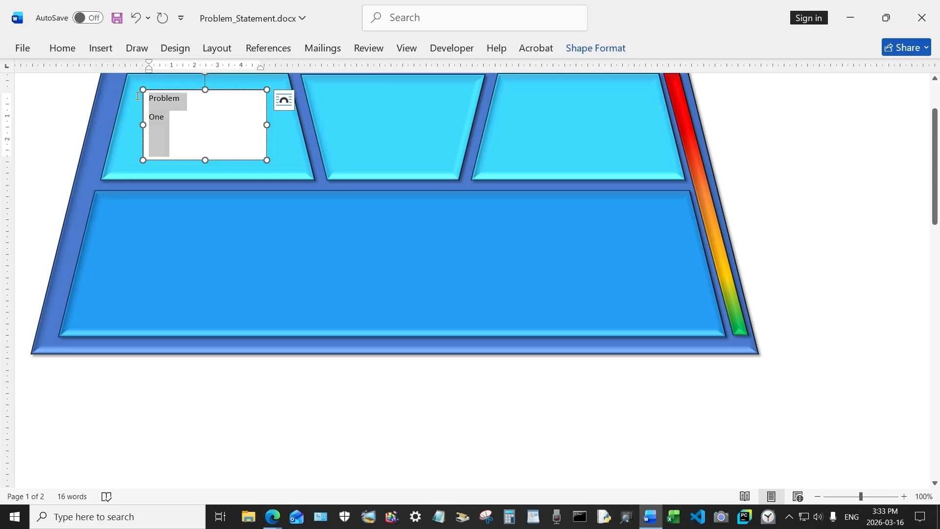
{"action": "left_click", "coordinate": [62, 47]}
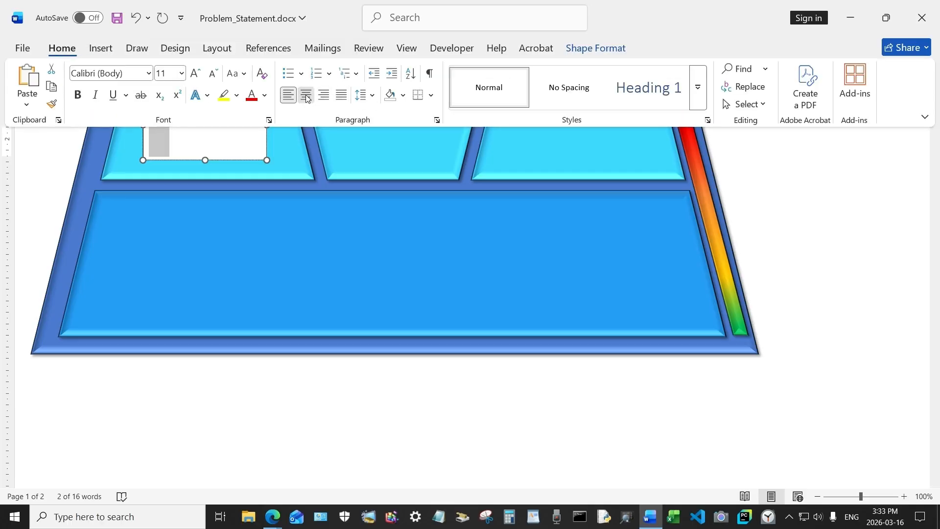
{"action": "left_click", "coordinate": [306, 97]}
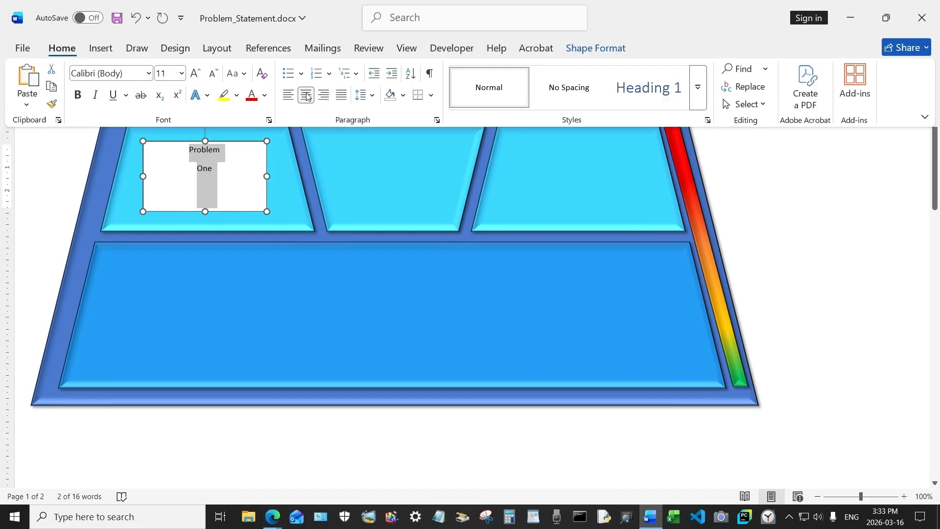
{"action": "left_click", "coordinate": [149, 73]}
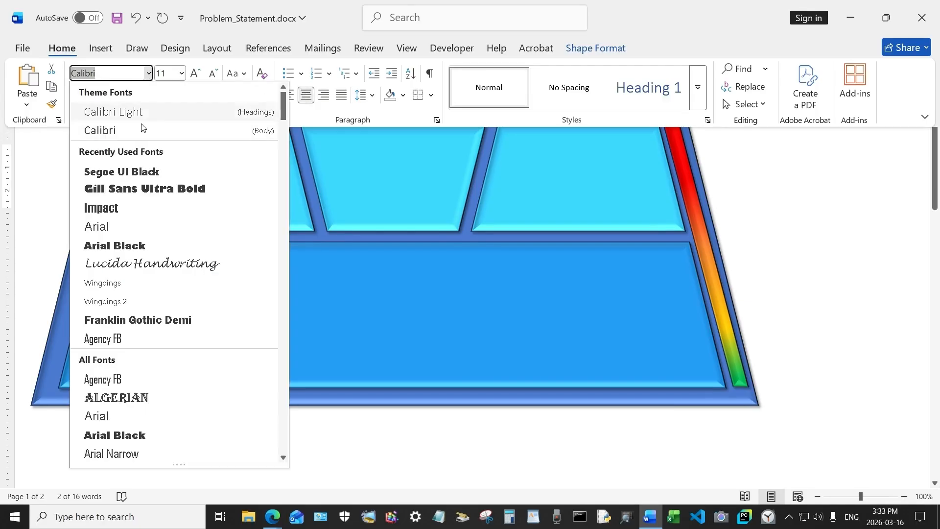
{"action": "left_click", "coordinate": [133, 173]}
{"action": "left_click", "coordinate": [217, 175]}
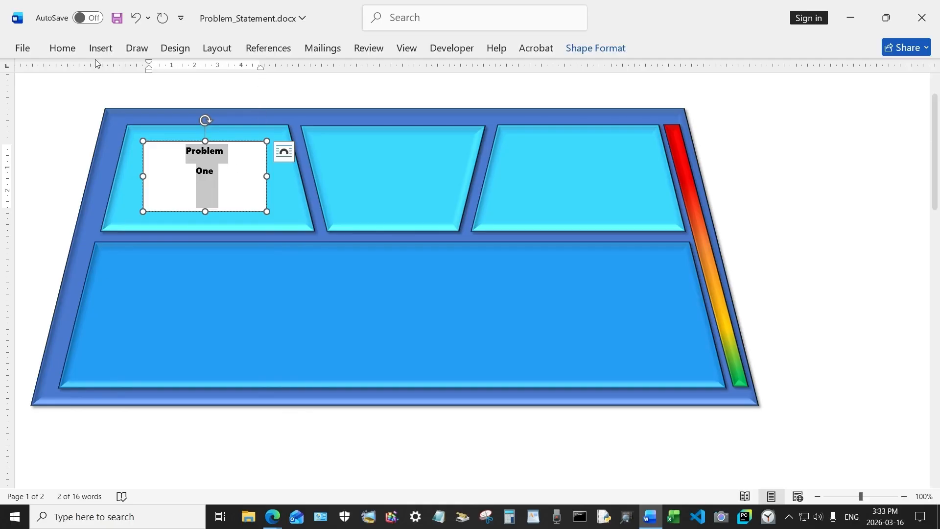
Step: Set the font size of both text box lines to 26 pt
{"action": "left_click", "coordinate": [62, 47]}
{"action": "left_click", "coordinate": [181, 75]}
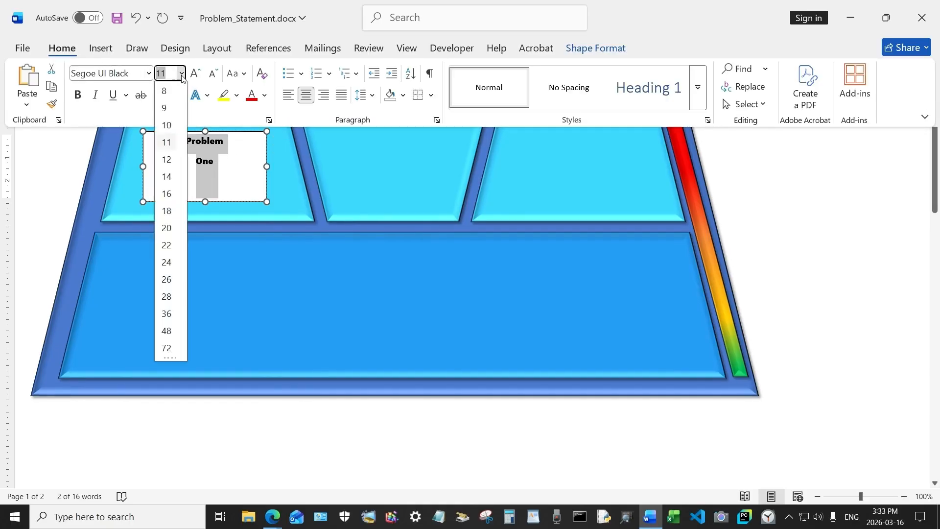
{"action": "left_click", "coordinate": [167, 280]}
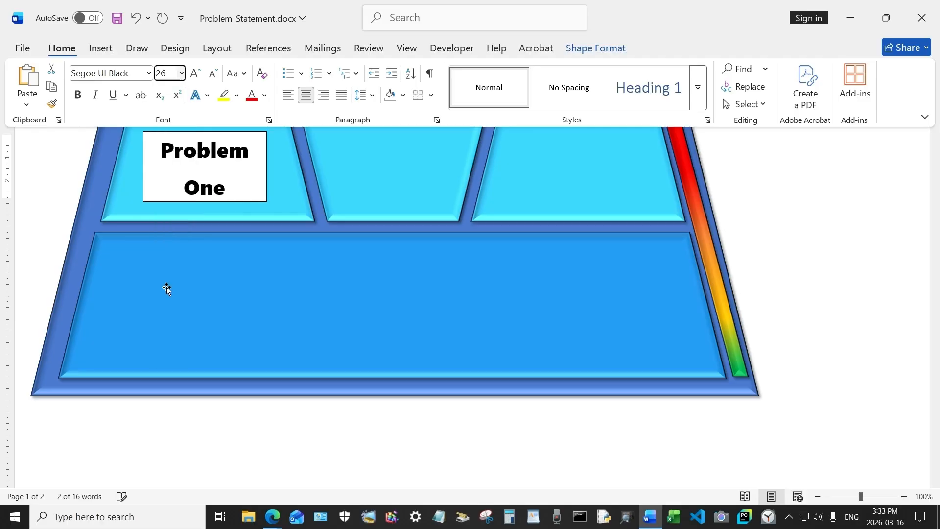
Step: Check the matching label in the finished sample, and set "Problem" to 28 pt and "One" to 24 pt in the page 1 text box
{"action": "scroll", "coordinate": [357, 429], "scroll_direction": "down", "scroll_amount": 10}
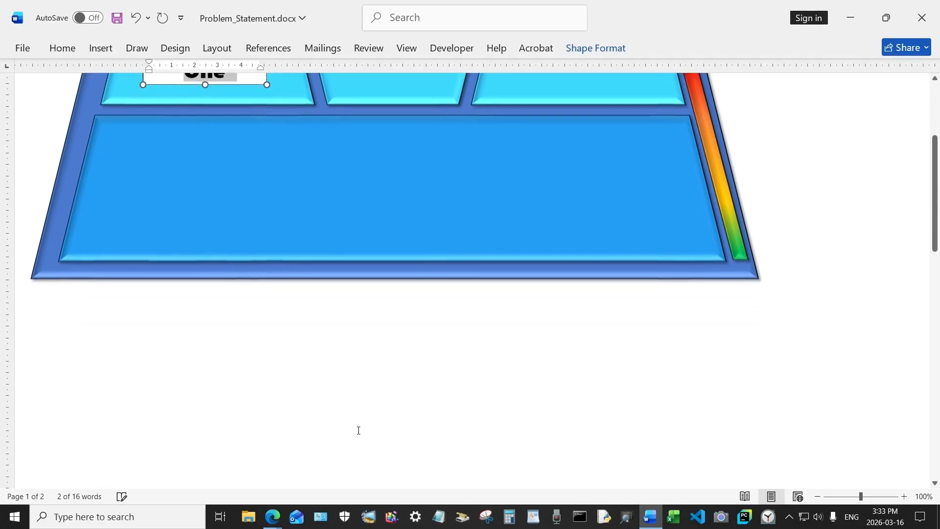
{"action": "scroll", "coordinate": [356, 428], "scroll_direction": "down", "scroll_amount": 4}
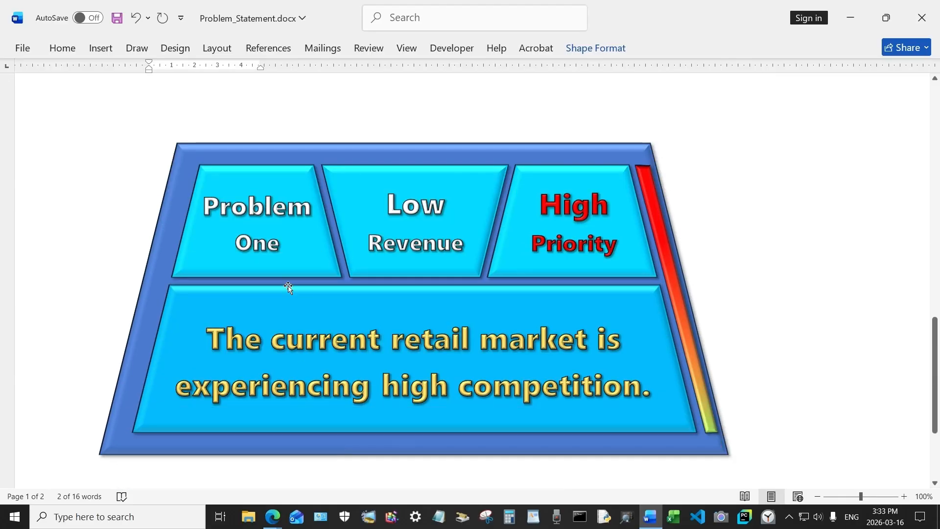
{"action": "left_click", "coordinate": [265, 209]}
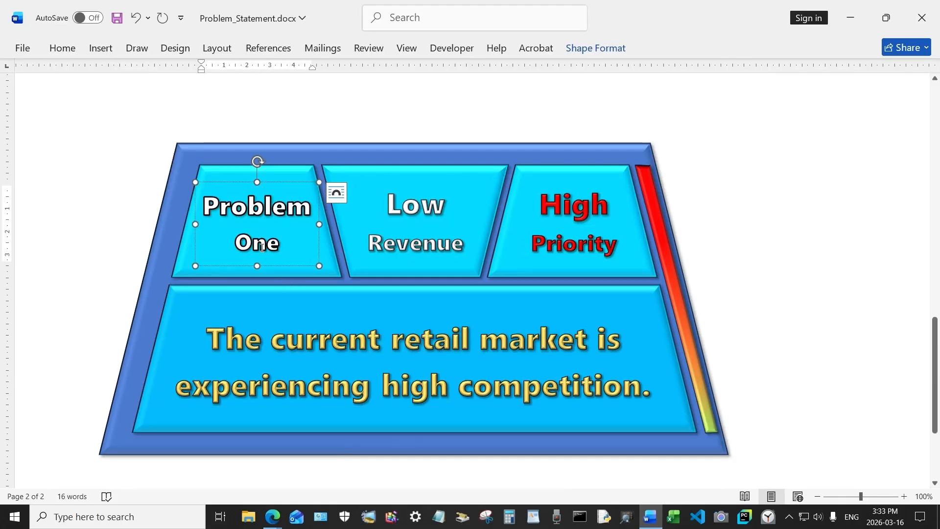
{"action": "scroll", "coordinate": [382, 206], "scroll_direction": "up", "scroll_amount": 15}
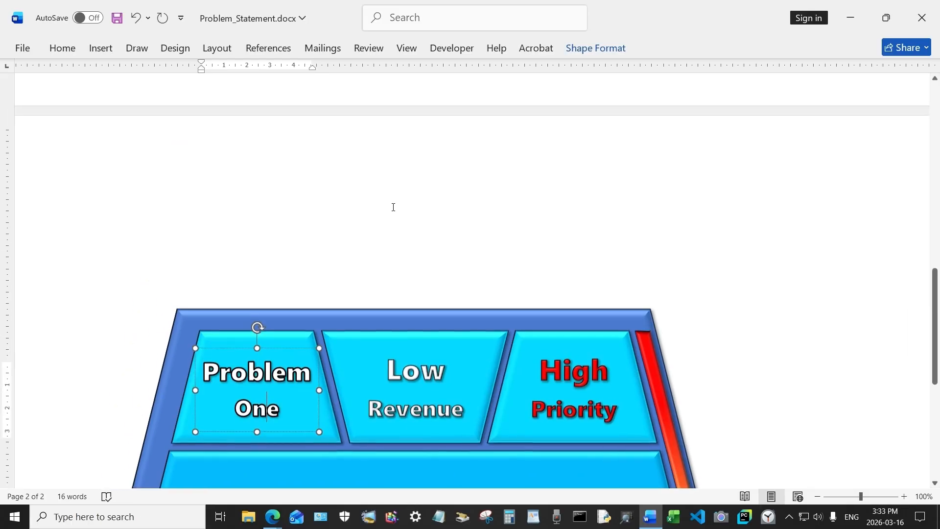
{"action": "scroll", "coordinate": [280, 195], "scroll_direction": "up", "scroll_amount": 6}
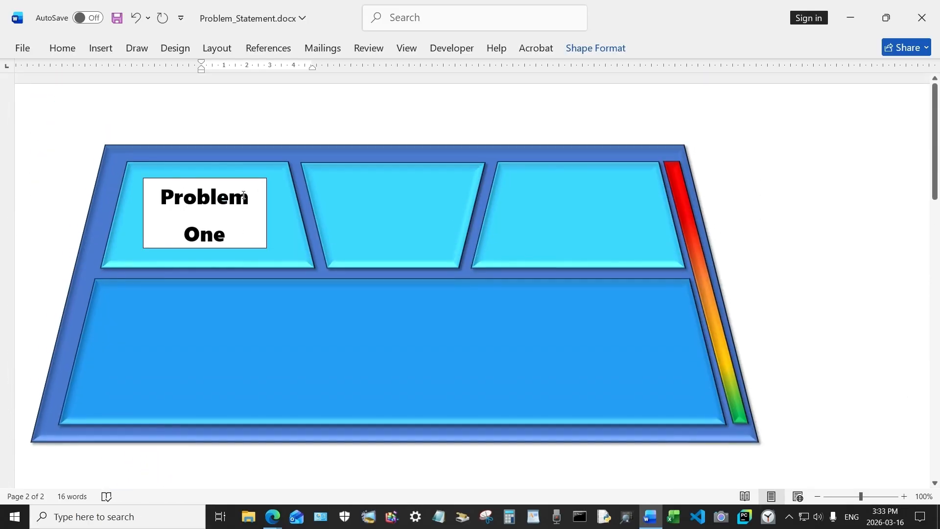
{"action": "left_click_drag", "start_coordinate": [253, 200], "coordinate": [162, 199]}
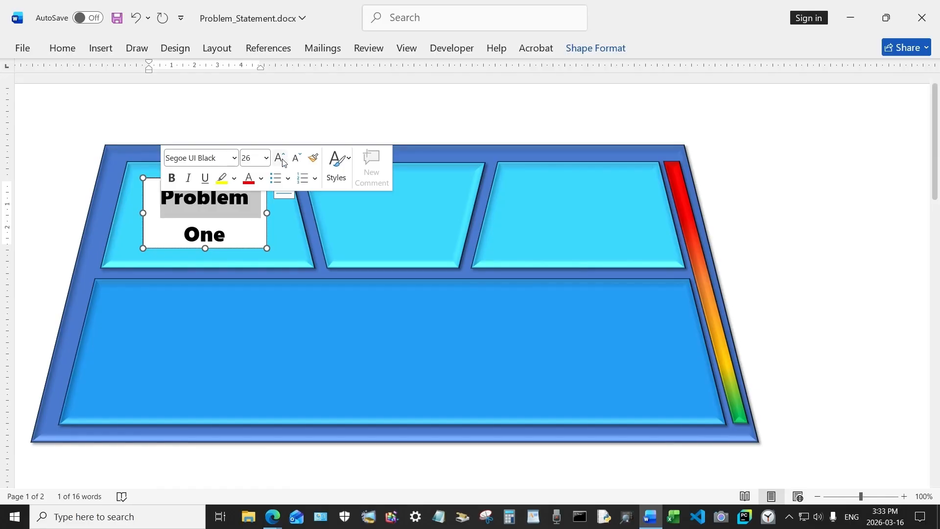
{"action": "left_click", "coordinate": [267, 159]}
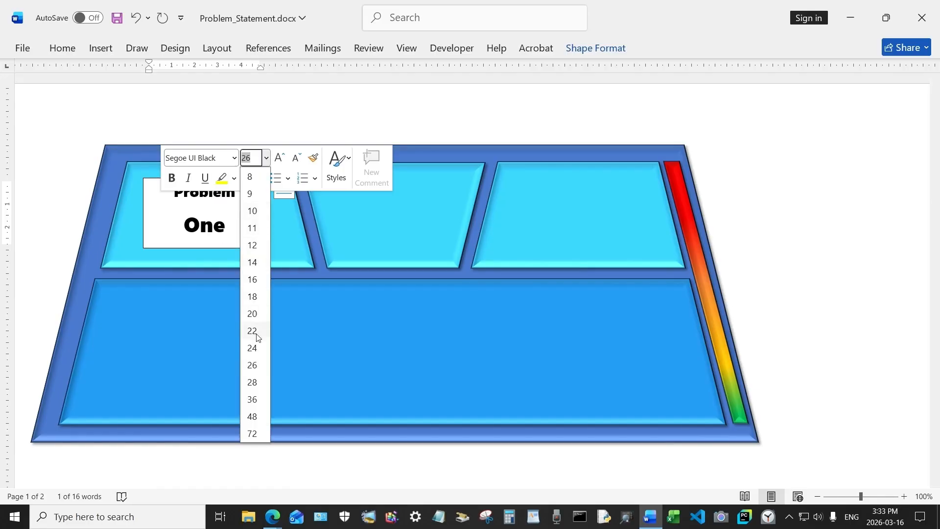
{"action": "left_click", "coordinate": [253, 386]}
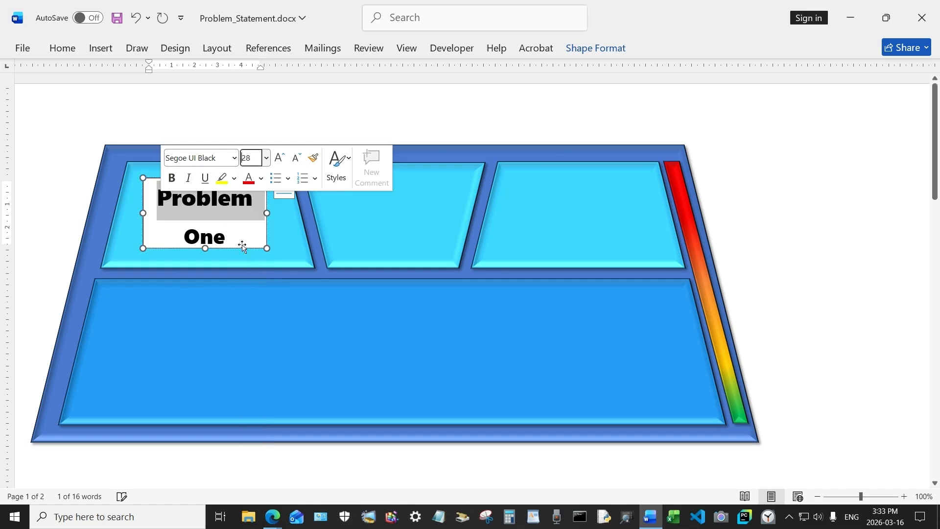
{"action": "left_click_drag", "start_coordinate": [231, 239], "coordinate": [188, 238]}
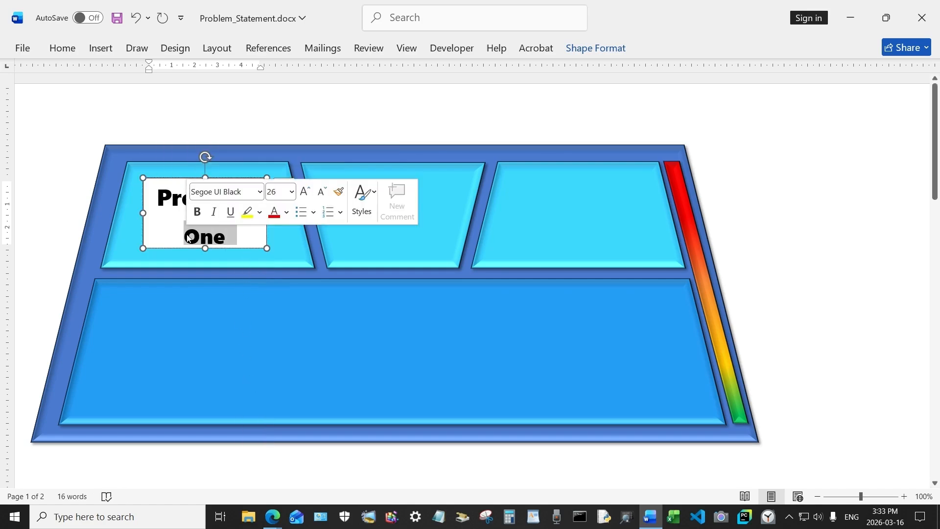
{"action": "left_click", "coordinate": [291, 191]}
{"action": "left_click", "coordinate": [279, 382]}
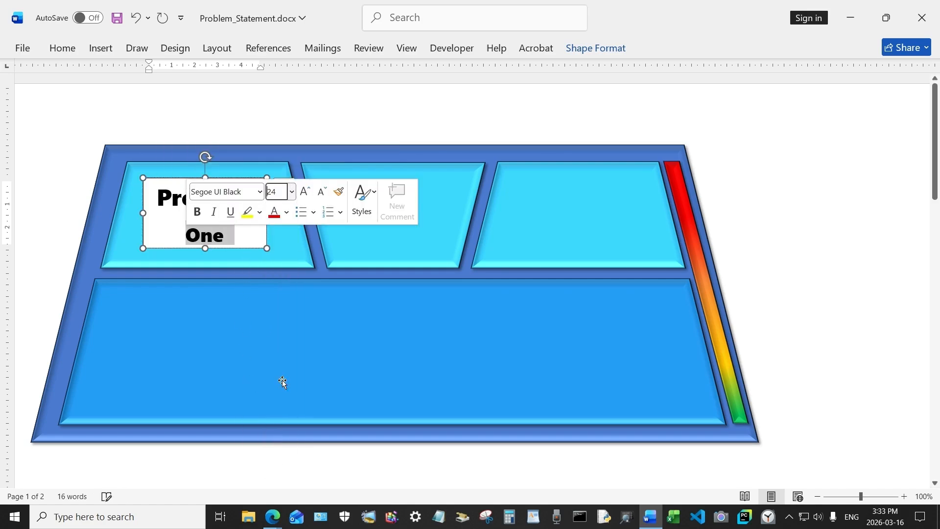
Step: Colour both lines of the "Problem One" text white and give the letters a black outline
{"action": "left_click", "coordinate": [257, 280]}
{"action": "triple_click", "coordinate": [228, 235]}
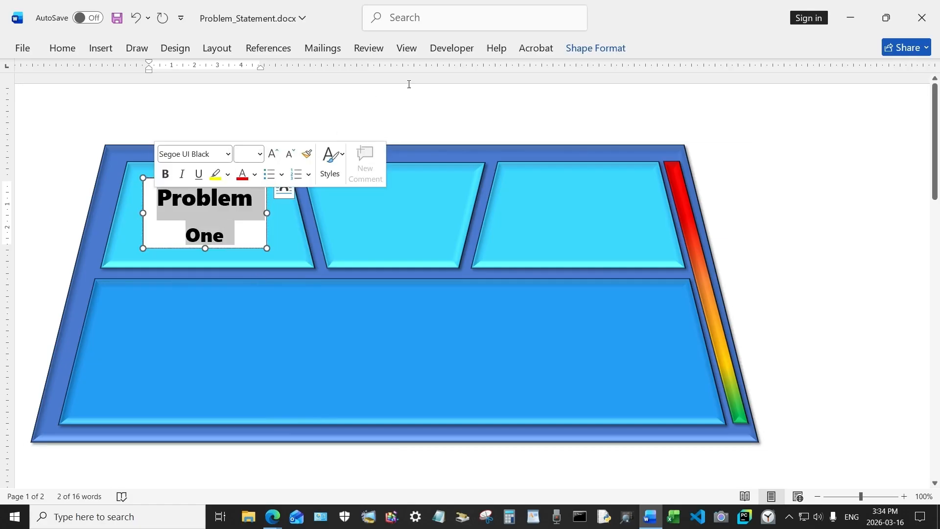
{"action": "left_click", "coordinate": [255, 175]}
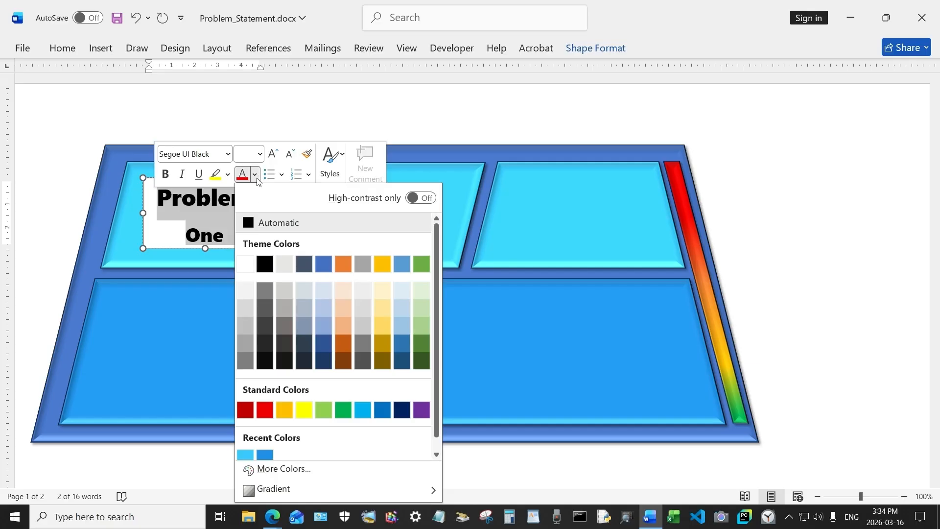
{"action": "left_click", "coordinate": [246, 264]}
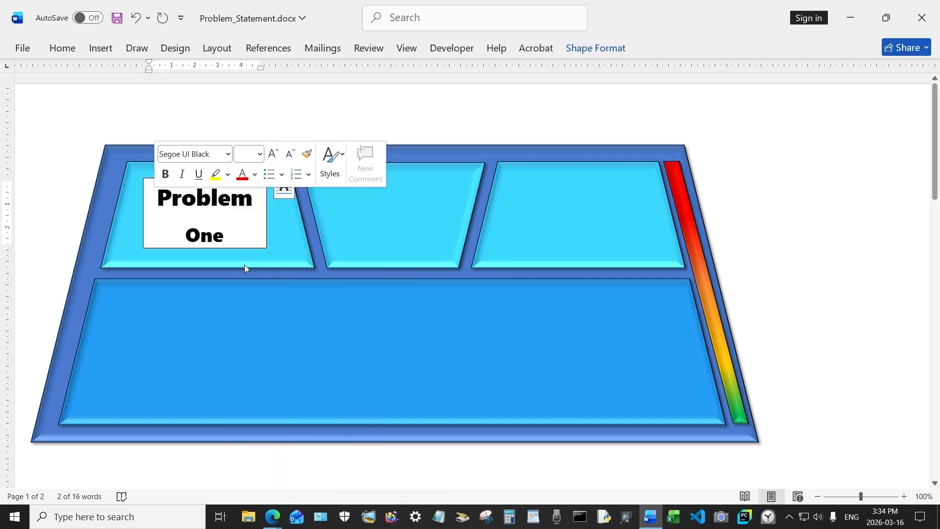
{"action": "left_click", "coordinate": [571, 48]}
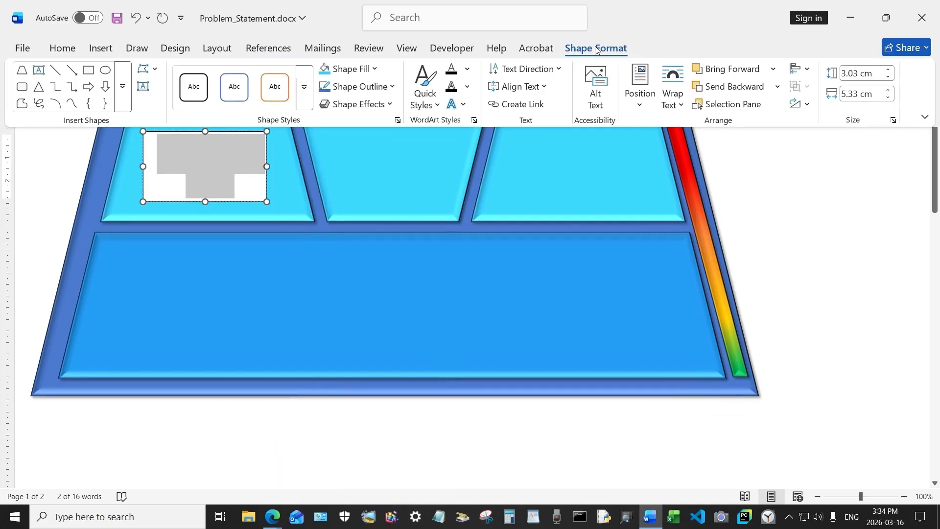
{"action": "left_click", "coordinate": [467, 87]}
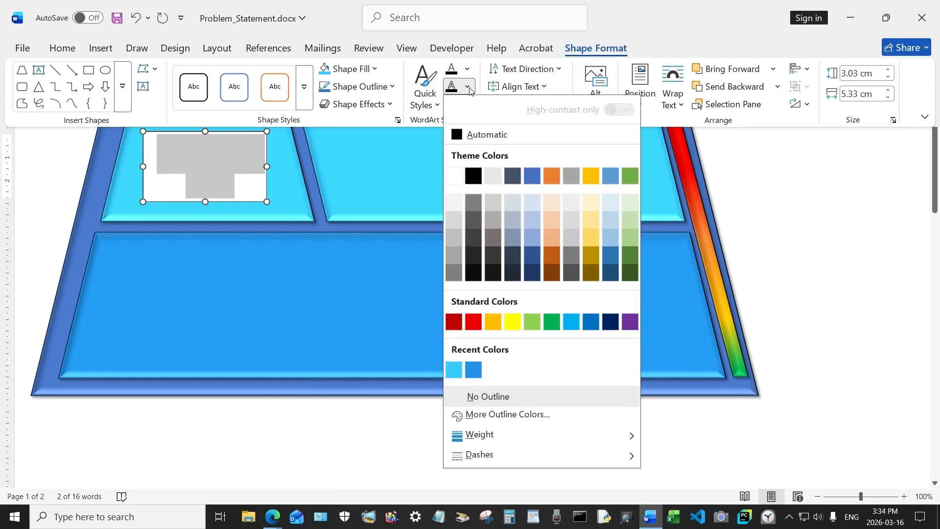
{"action": "left_click", "coordinate": [478, 177]}
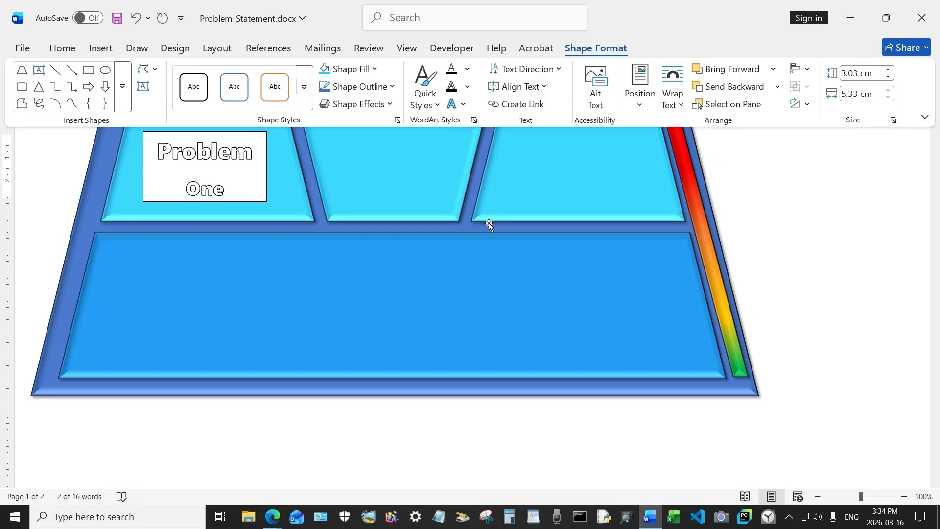
Step: Compare the "Problem One" label with the finished sample and set its text outline weight to 1 pt
{"action": "scroll", "coordinate": [411, 425], "scroll_direction": "down", "scroll_amount": 10}
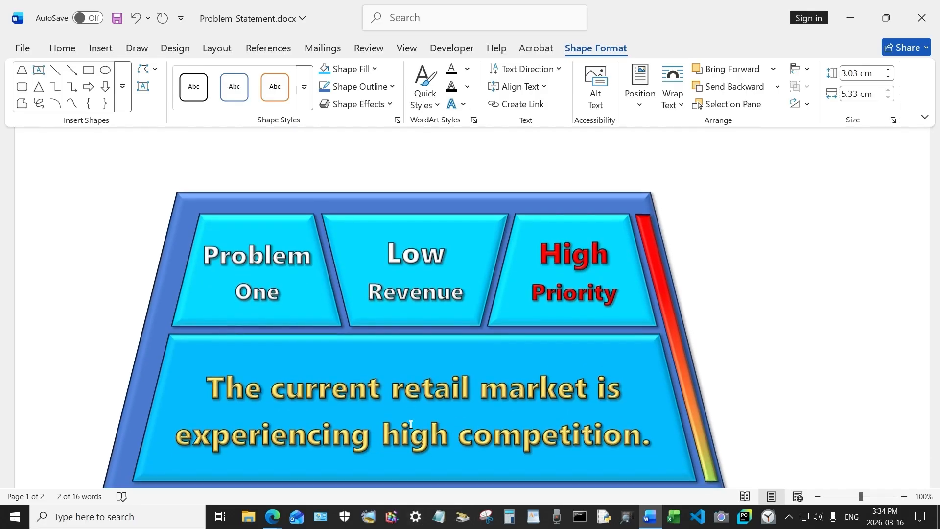
{"action": "scroll", "coordinate": [411, 424], "scroll_direction": "up", "scroll_amount": 10}
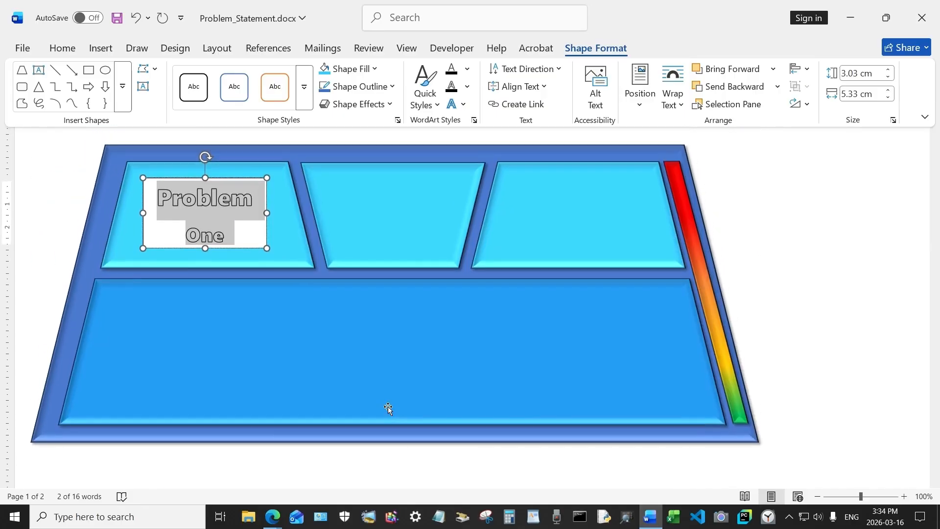
{"action": "left_click", "coordinate": [468, 87]}
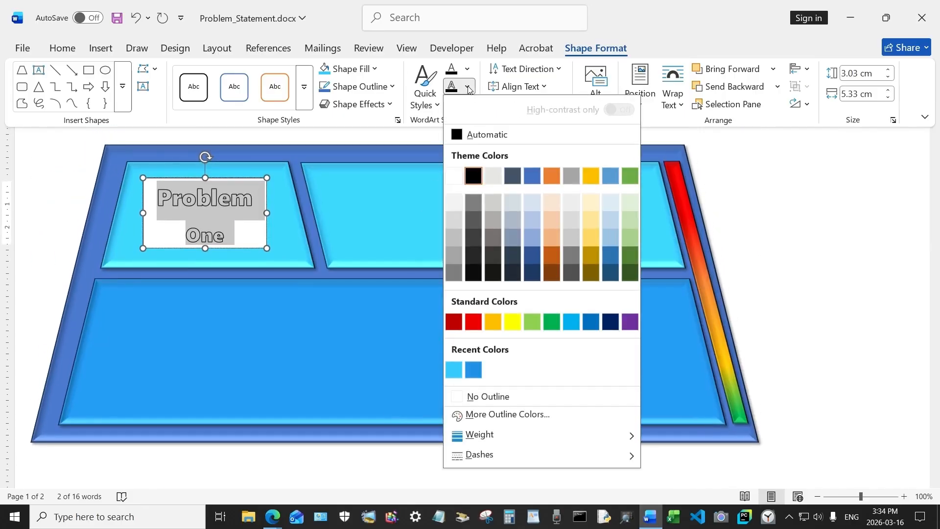
{"action": "mouse_move", "coordinate": [592, 439]}
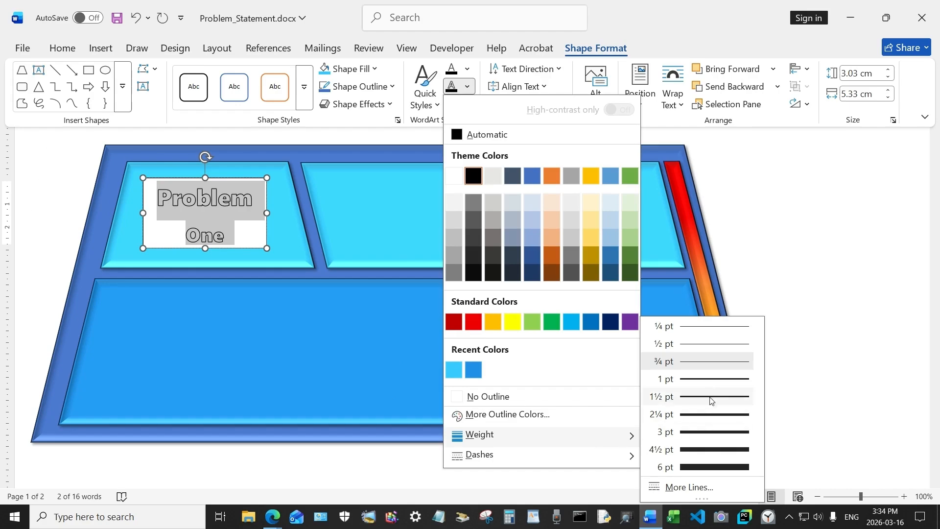
{"action": "left_click", "coordinate": [716, 380]}
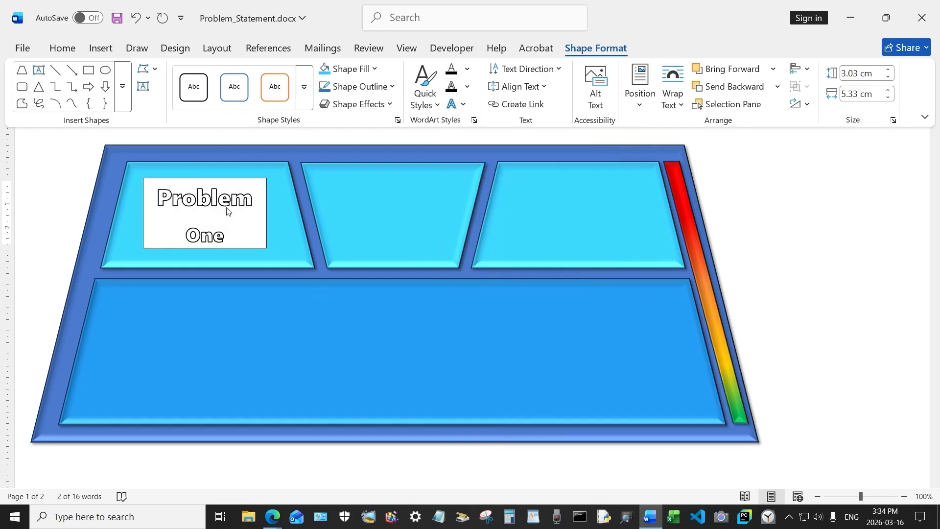
Step: Remove the fill and the outline from the "Problem One" text box
{"action": "left_click", "coordinate": [243, 216]}
{"action": "left_click", "coordinate": [242, 229]}
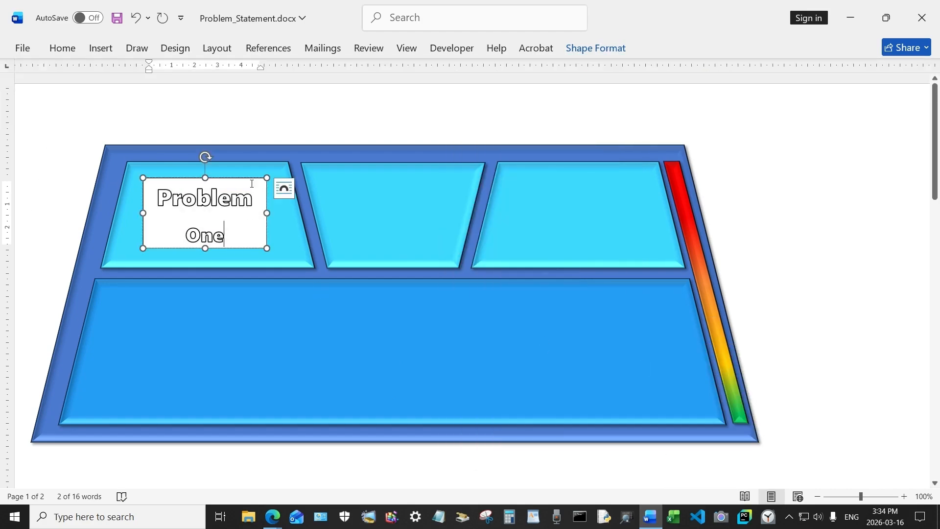
{"action": "left_click", "coordinate": [251, 180]}
{"action": "left_click", "coordinate": [595, 48]}
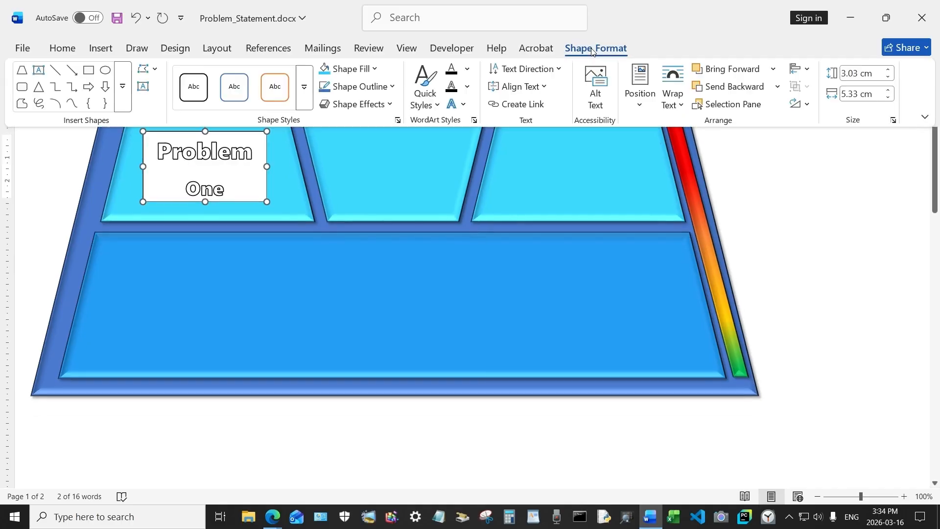
{"action": "left_click", "coordinate": [348, 69]}
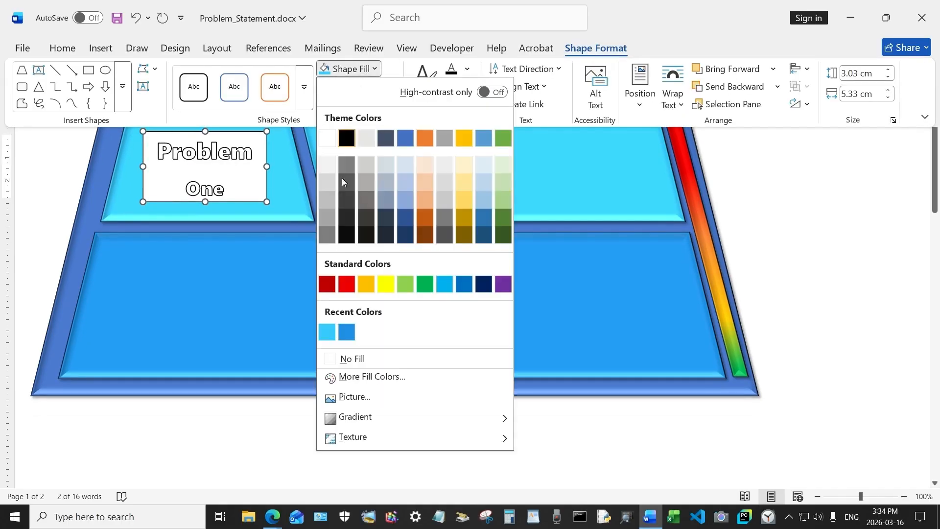
{"action": "left_click", "coordinate": [346, 359]}
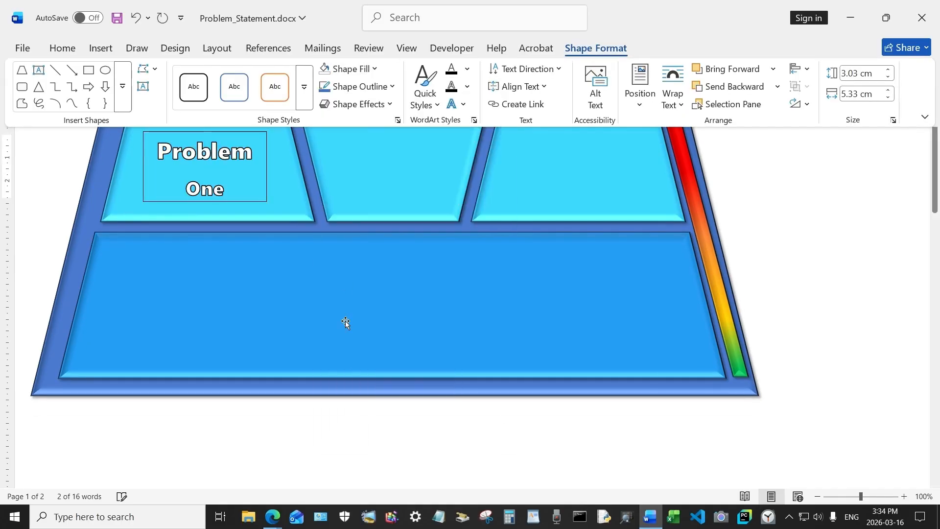
{"action": "left_click", "coordinate": [591, 49]}
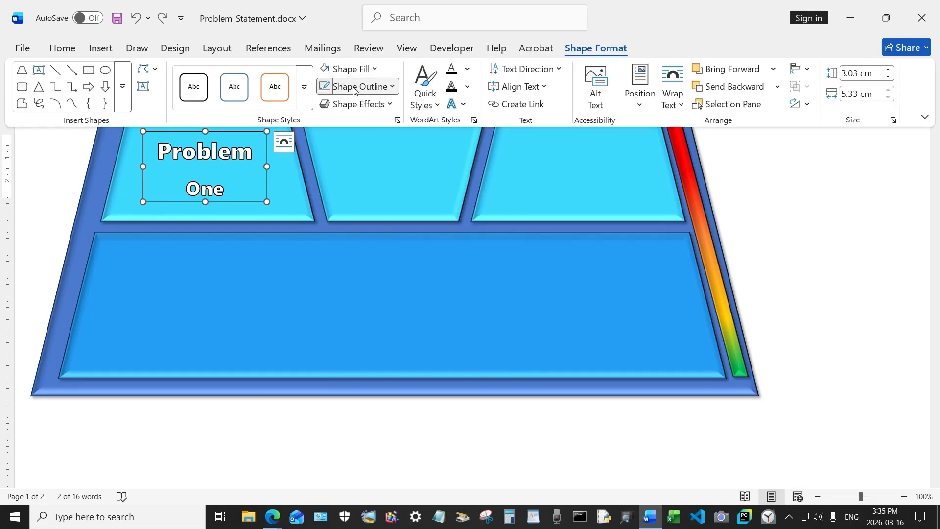
{"action": "left_click", "coordinate": [359, 86]}
{"action": "left_click", "coordinate": [368, 377]}
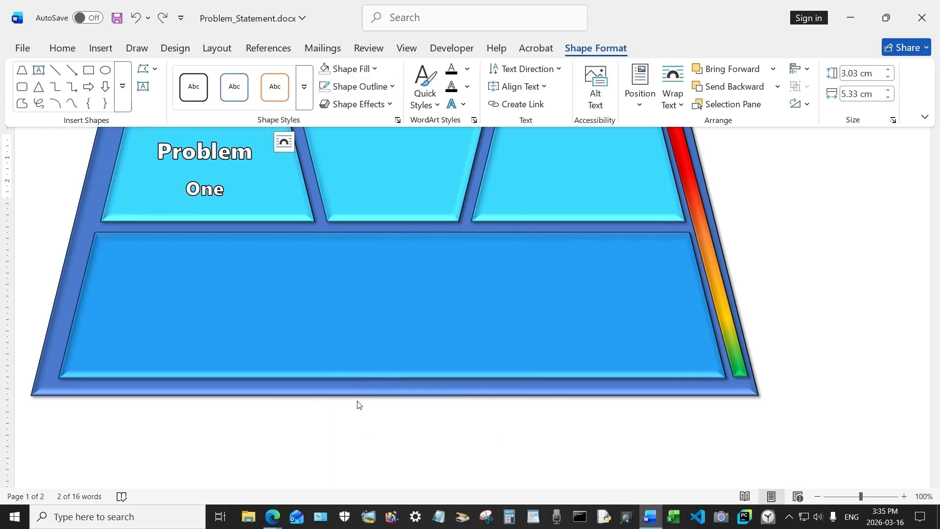
Step: Apply the first Bevel preset as a text effect to both lines of the "Problem One" label
{"action": "left_click", "coordinate": [464, 105]}
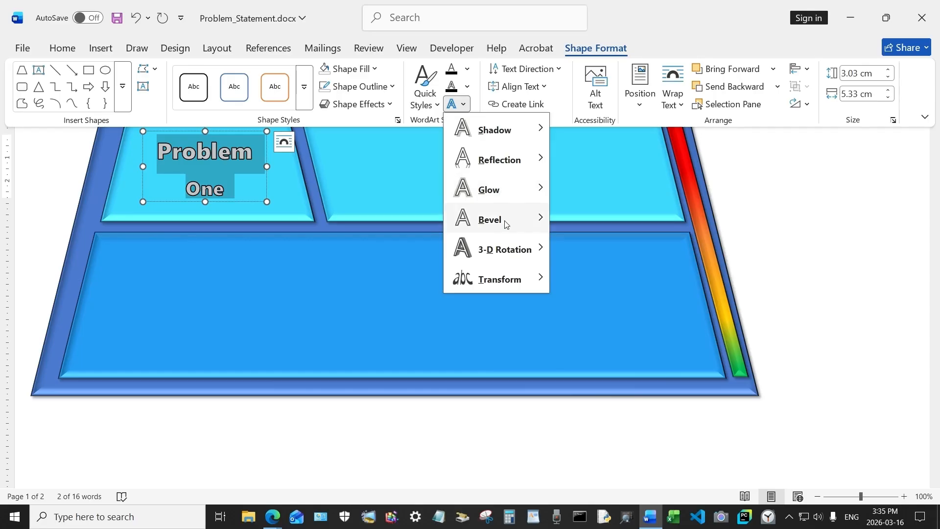
{"action": "mouse_move", "coordinate": [506, 224]}
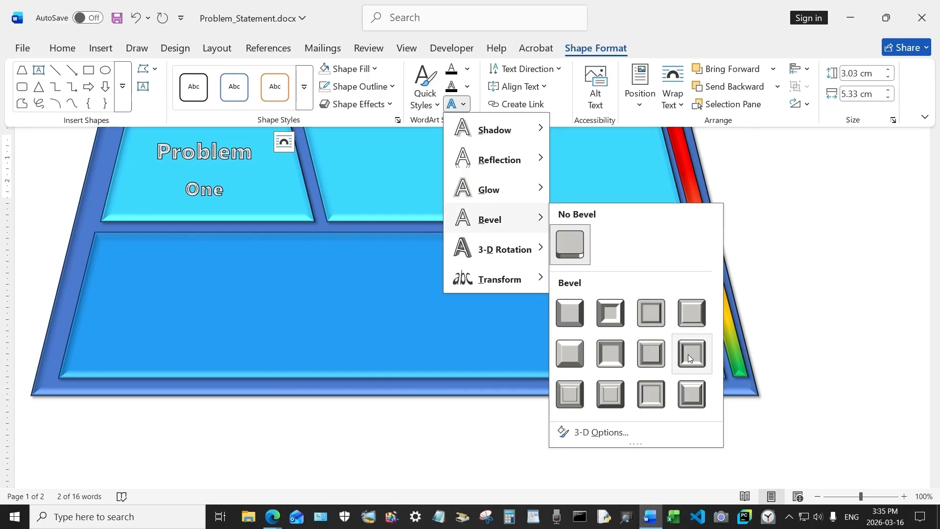
{"action": "left_click", "coordinate": [570, 314]}
{"action": "left_click", "coordinate": [241, 191]}
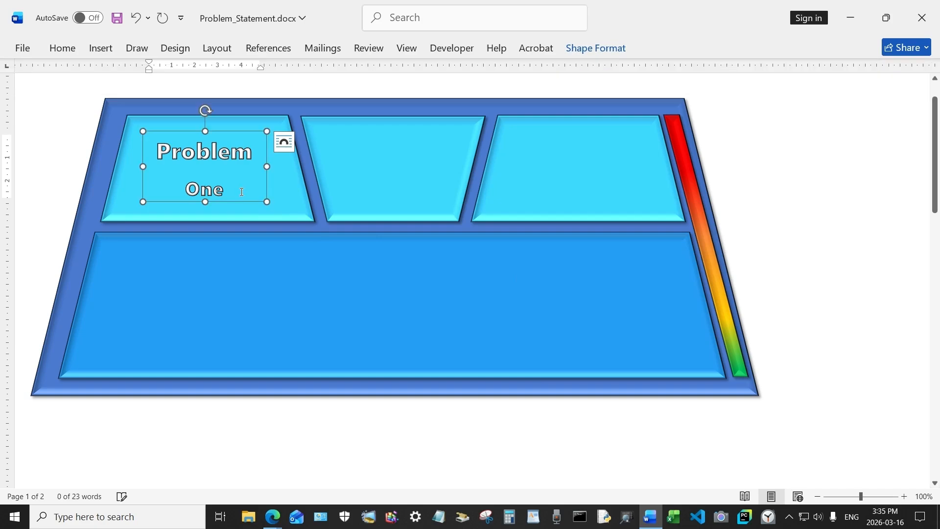
Step: Set the font size of "One" in the text box to 28 pt
{"action": "double_click", "coordinate": [230, 190]}
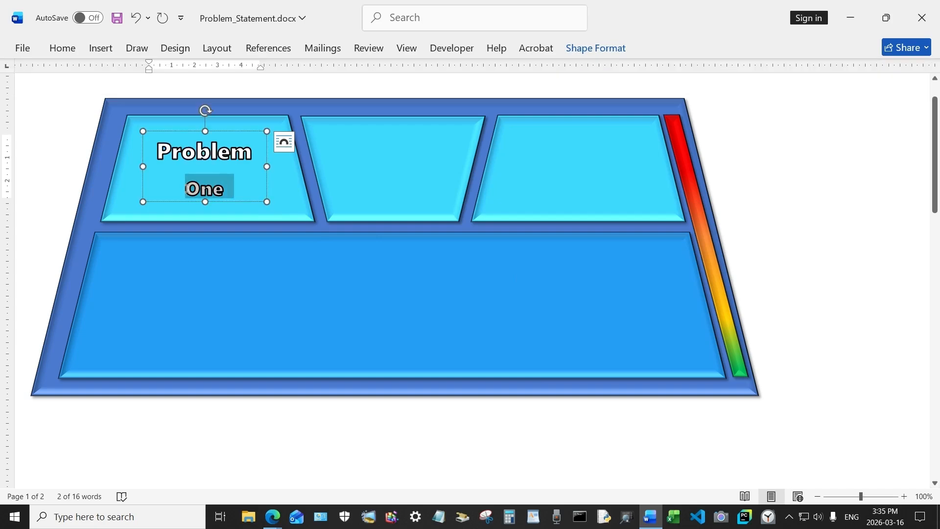
{"action": "left_click", "coordinate": [291, 145]}
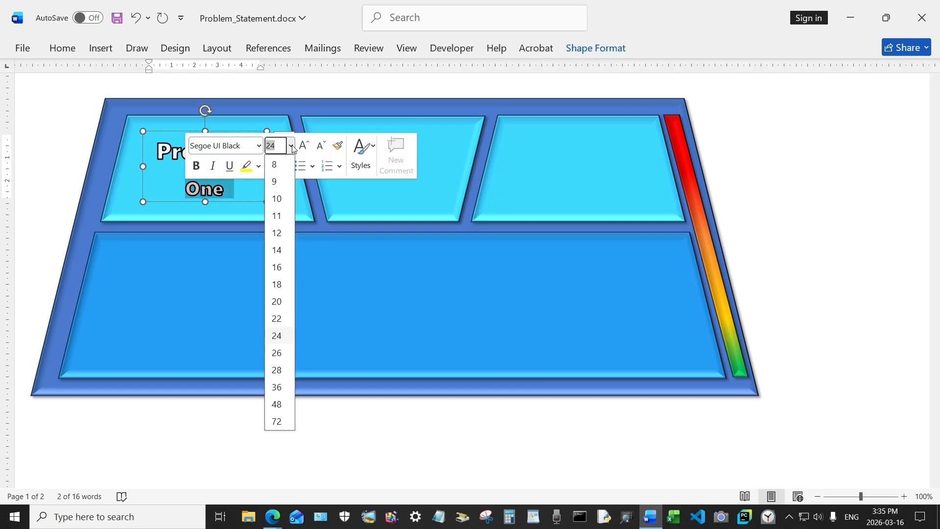
{"action": "left_click", "coordinate": [279, 370]}
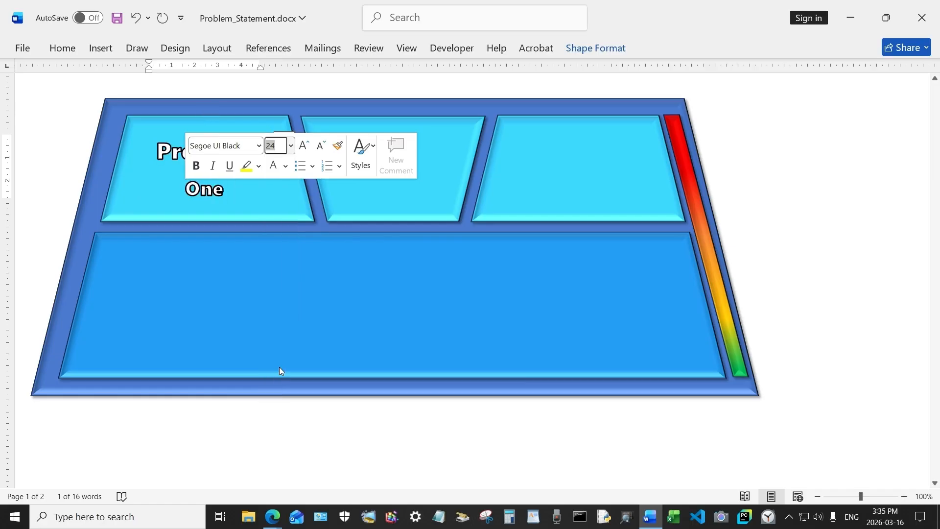
Step: Set the font size of "Problem" to 32 pt and enlarge the text box to fit both lines
{"action": "left_click", "coordinate": [248, 158]}
{"action": "left_click_drag", "start_coordinate": [249, 158], "coordinate": [157, 154]}
{"action": "left_click", "coordinate": [255, 108]}
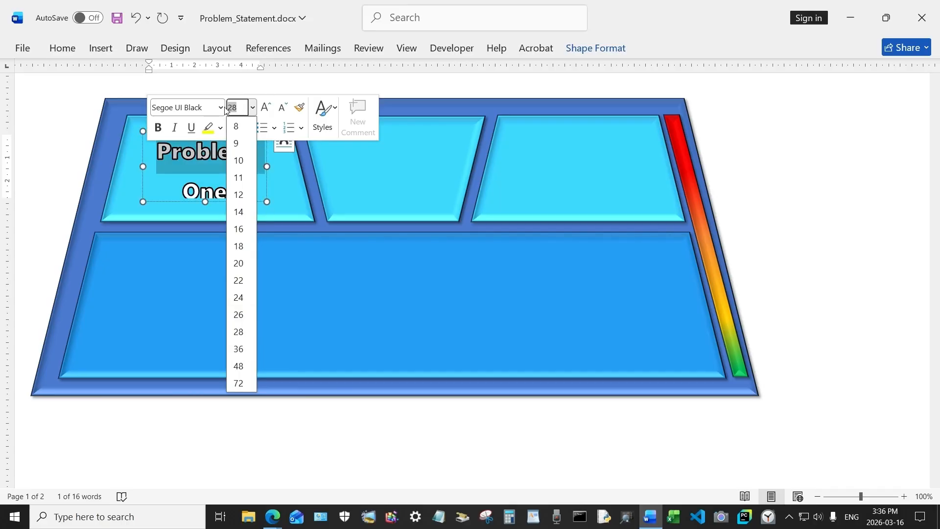
{"action": "type", "text": "32"}
{"action": "key", "text": "Return"}
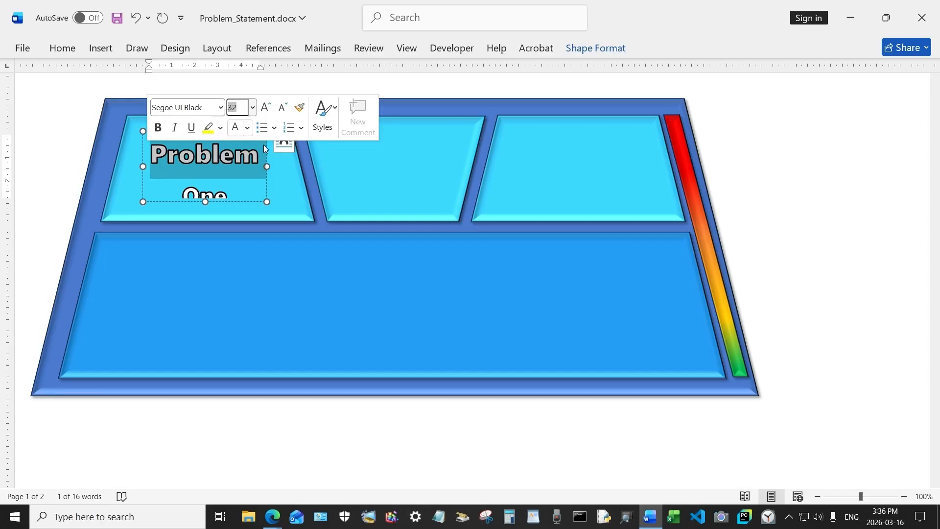
{"action": "left_click_drag", "start_coordinate": [266, 202], "coordinate": [154, 147]}
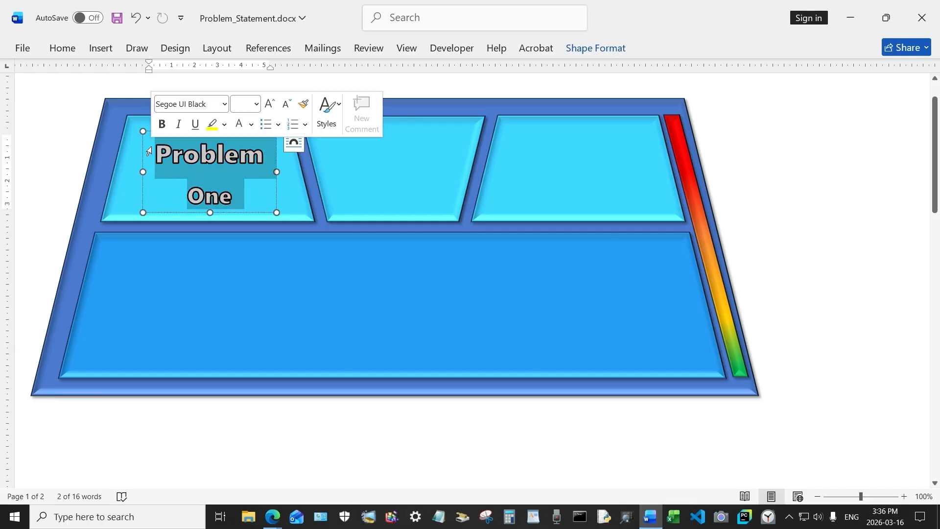
Step: Set the line spacing of both "Problem One" lines to 1.0 and remove the space after the paragraphs
{"action": "left_click", "coordinate": [62, 48]}
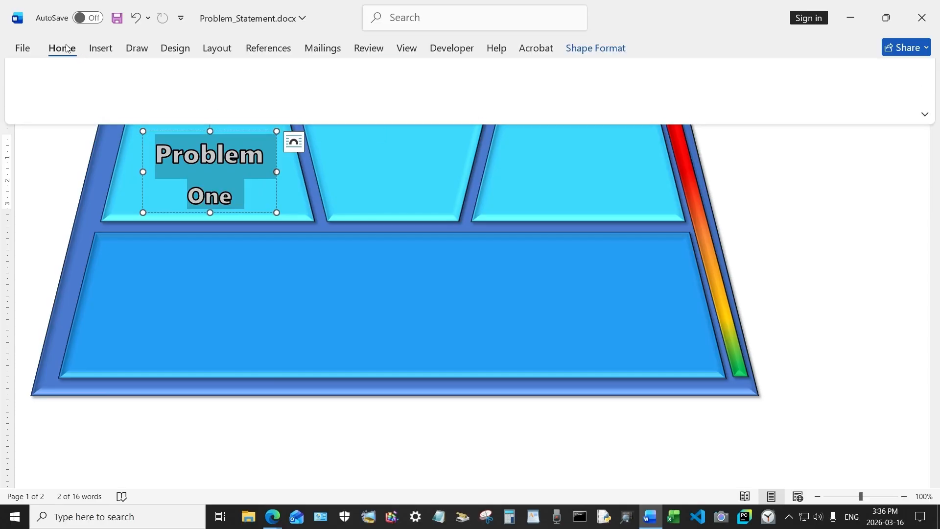
{"action": "left_click", "coordinate": [363, 100]}
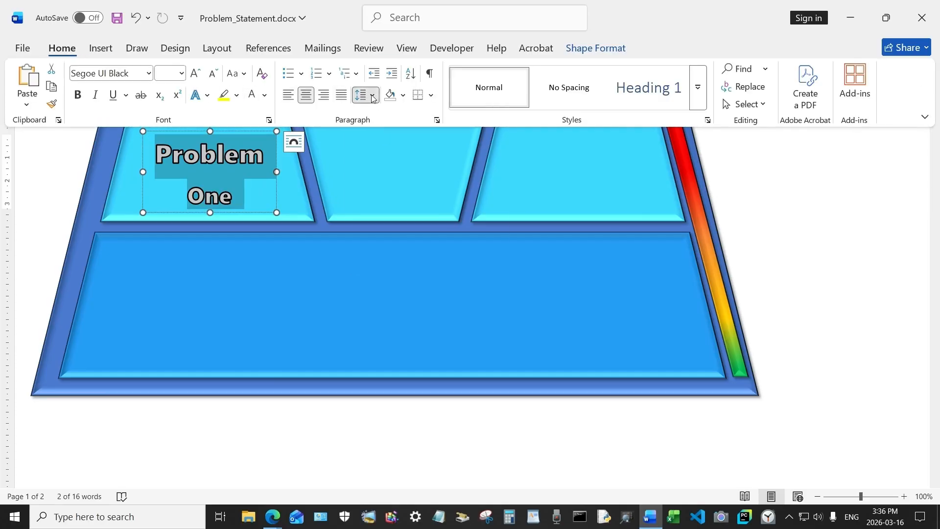
{"action": "left_click", "coordinate": [372, 118]}
{"action": "left_click", "coordinate": [374, 96]}
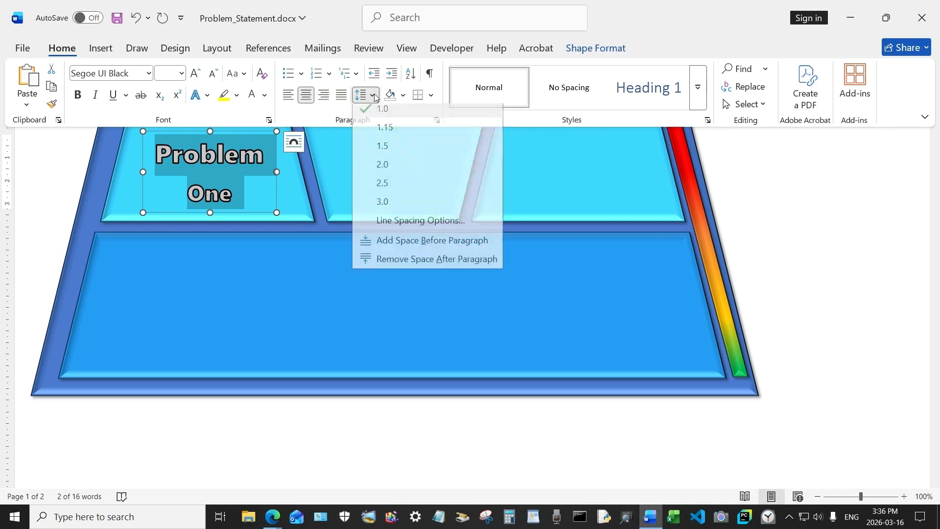
{"action": "left_click", "coordinate": [409, 268]}
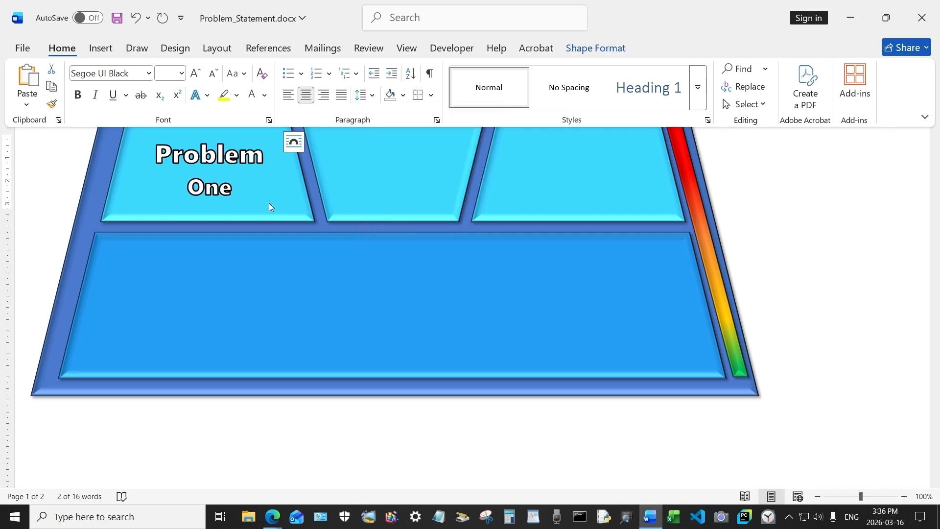
Step: Duplicate the "Problem One" text box by copying it and pasting the copy onto the page 1 diagram
{"action": "left_click", "coordinate": [245, 178]}
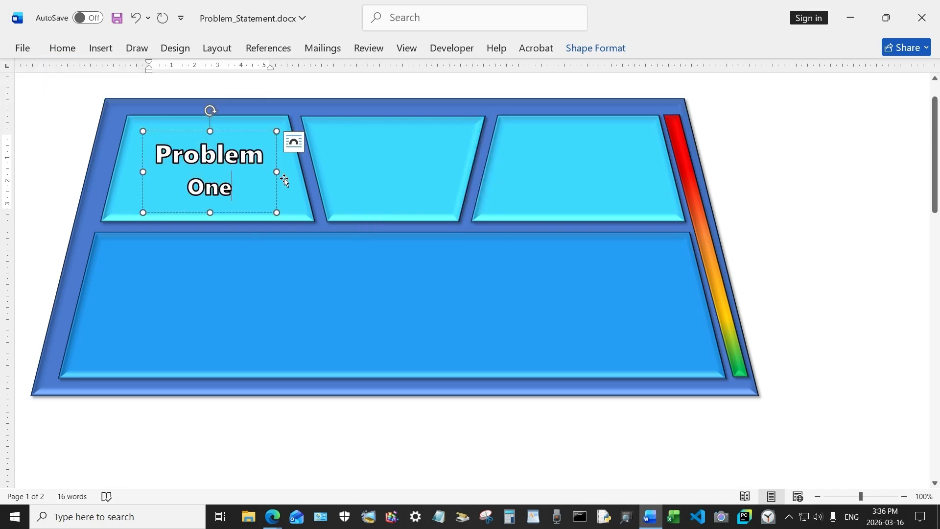
{"action": "left_click", "coordinate": [263, 212]}
{"action": "scroll", "coordinate": [272, 262], "scroll_direction": "up", "scroll_amount": 1}
{"action": "right_click", "coordinate": [557, 164]}
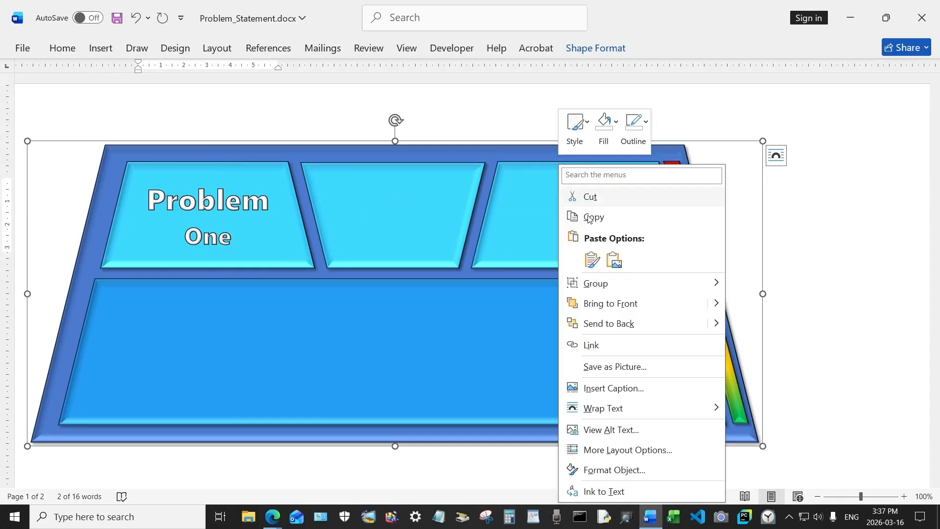
{"action": "left_click", "coordinate": [591, 255]}
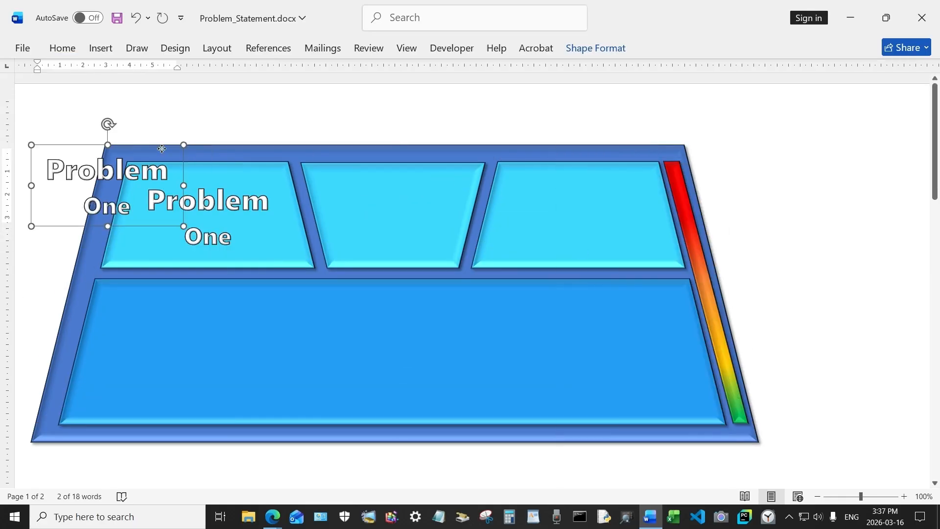